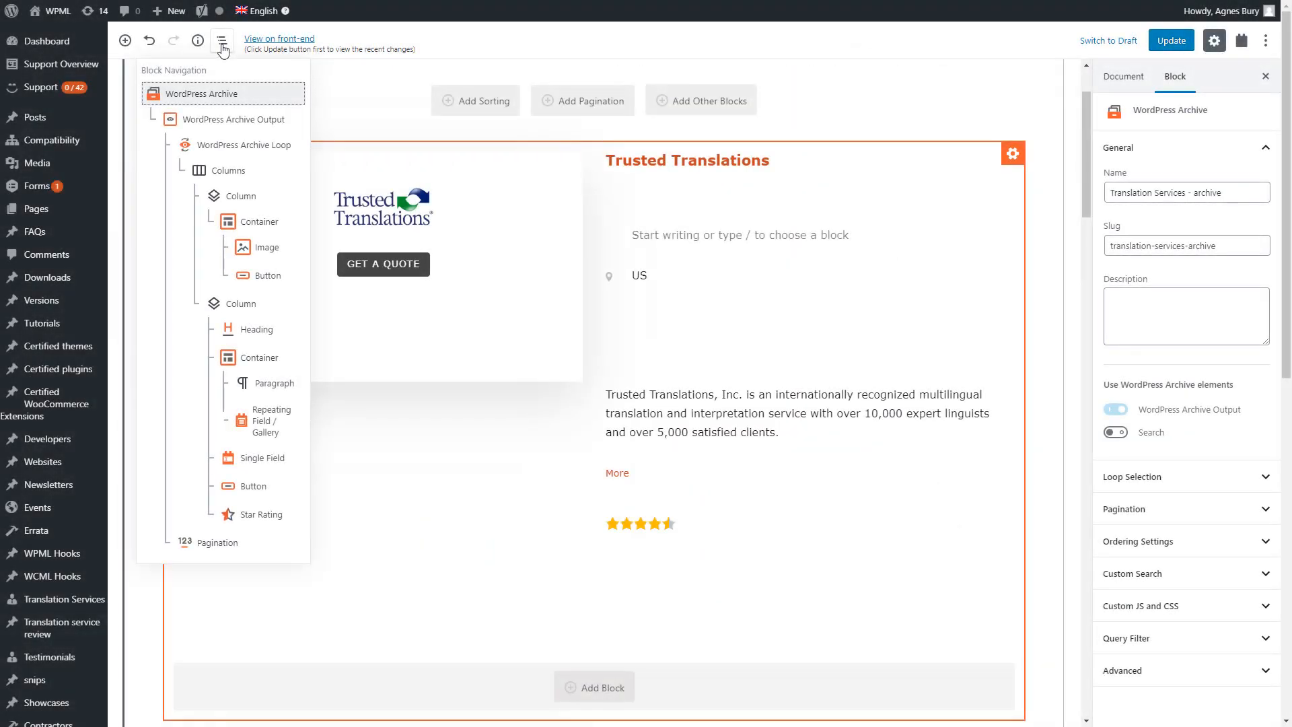
Look over the finished Translation Services archive's blocks and service listings, plus the DataSource International page on the front end
{"action": "left_click", "coordinate": [657, 526]}
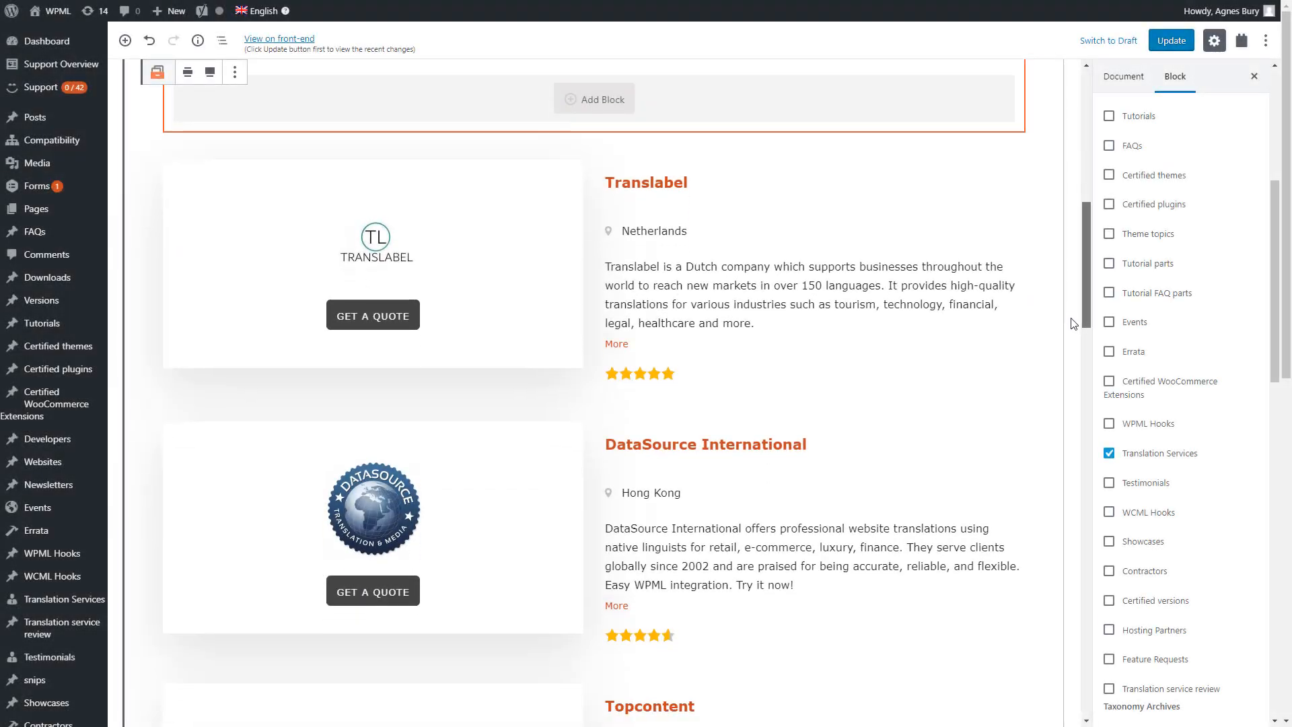
{"action": "scroll", "coordinate": [1071, 342], "scroll_direction": "down", "scroll_amount": 2}
{"action": "scroll", "coordinate": [1071, 343], "scroll_direction": "down", "scroll_amount": 8}
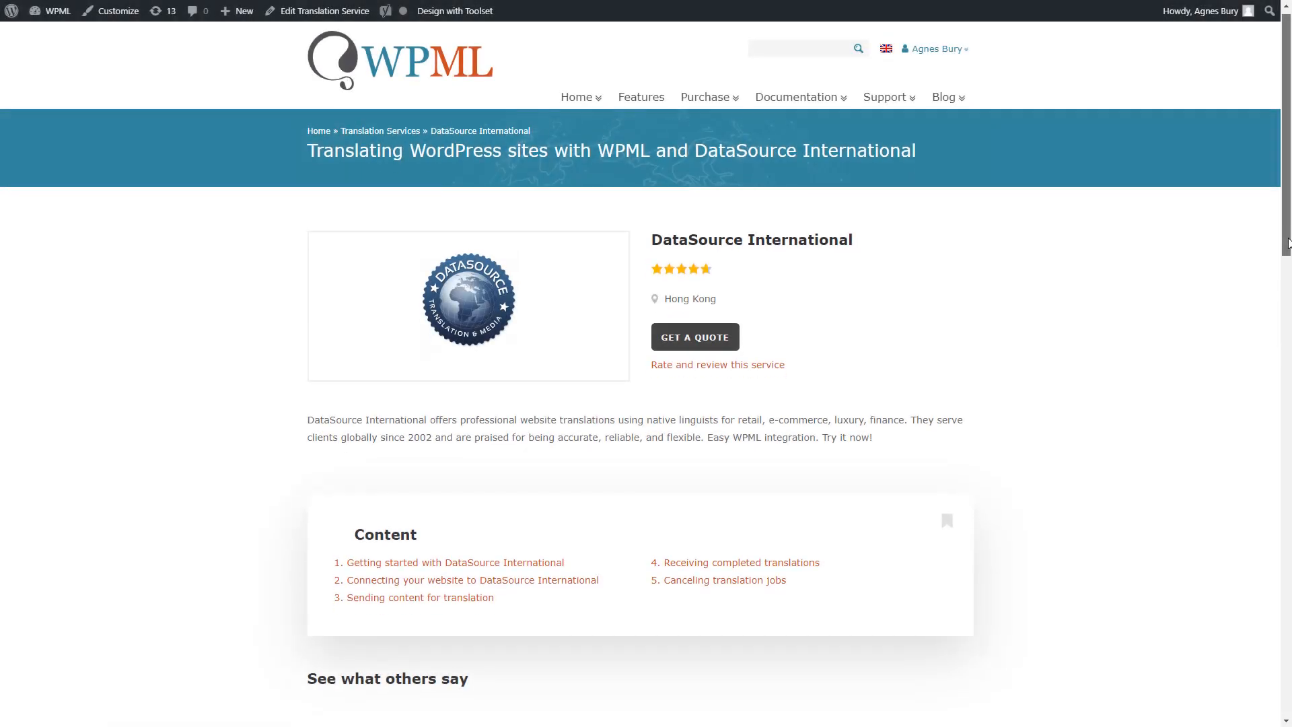
{"action": "left_click_drag", "start_coordinate": [1287, 237], "coordinate": [1287, 378]}
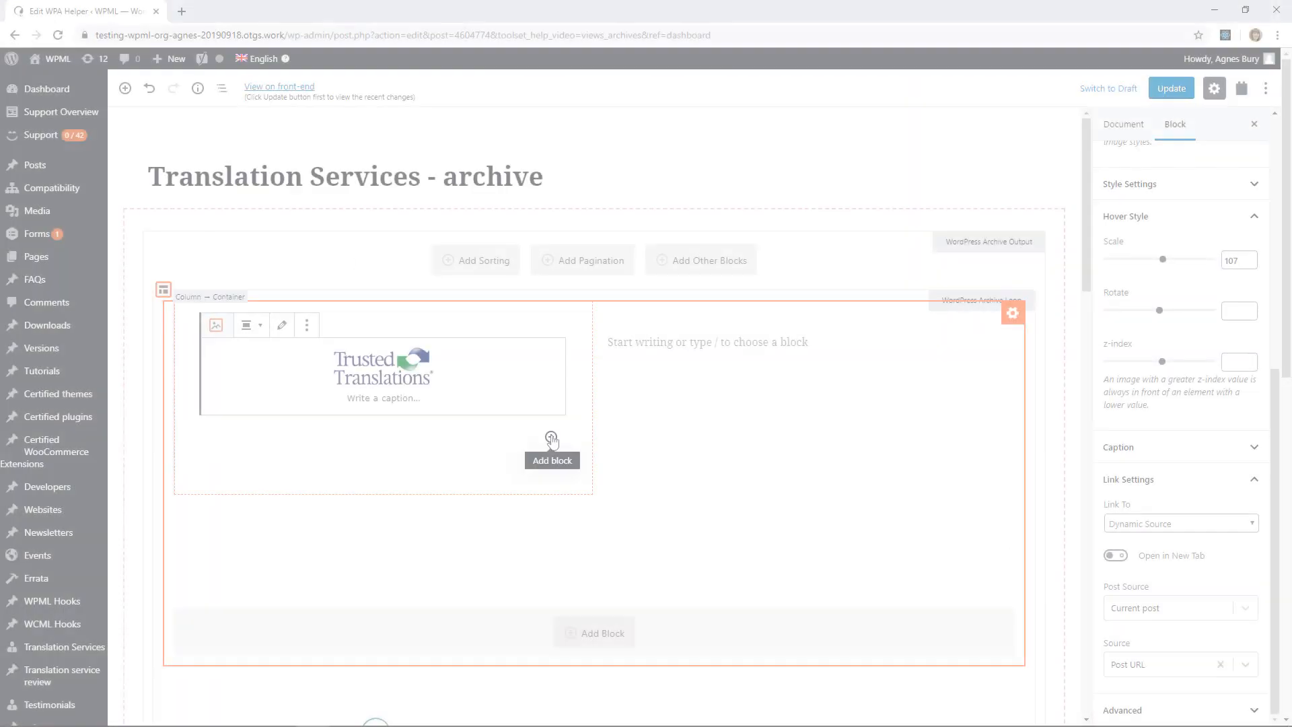
Insert a Button block below the logo image inside the container
{"action": "left_click", "coordinate": [550, 437]}
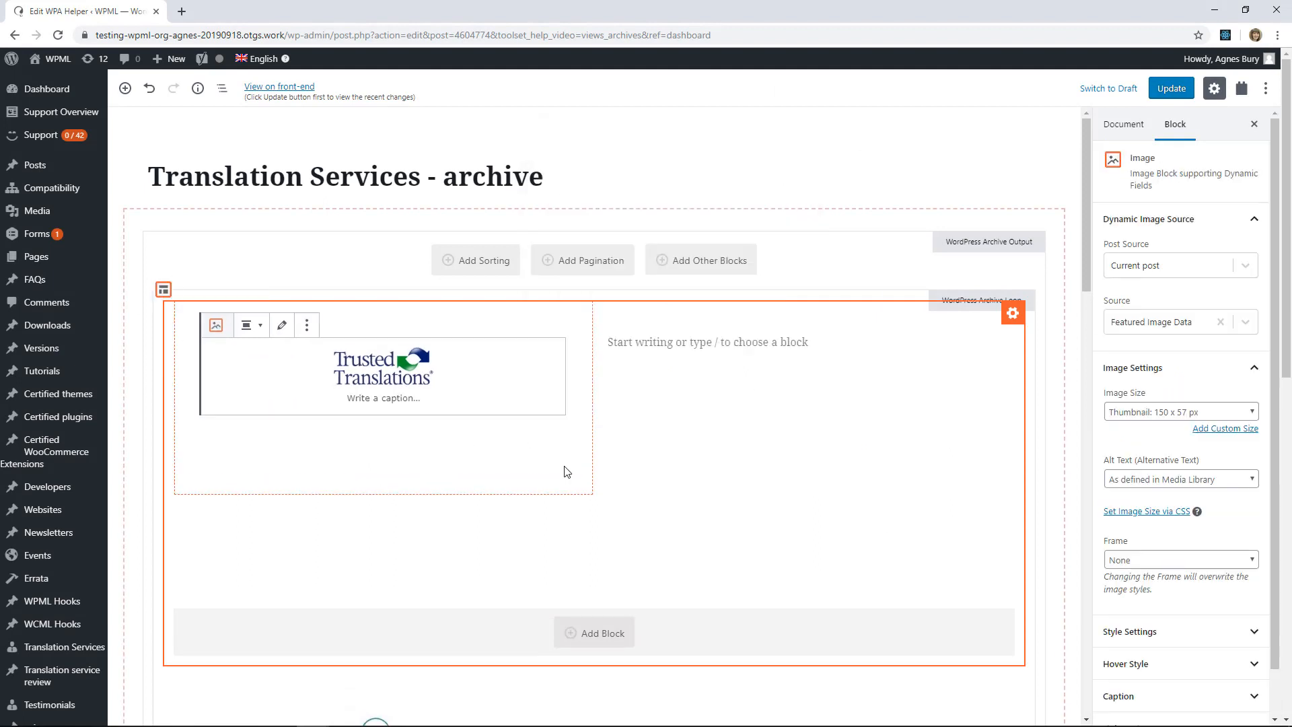
{"action": "left_click", "coordinate": [551, 436]}
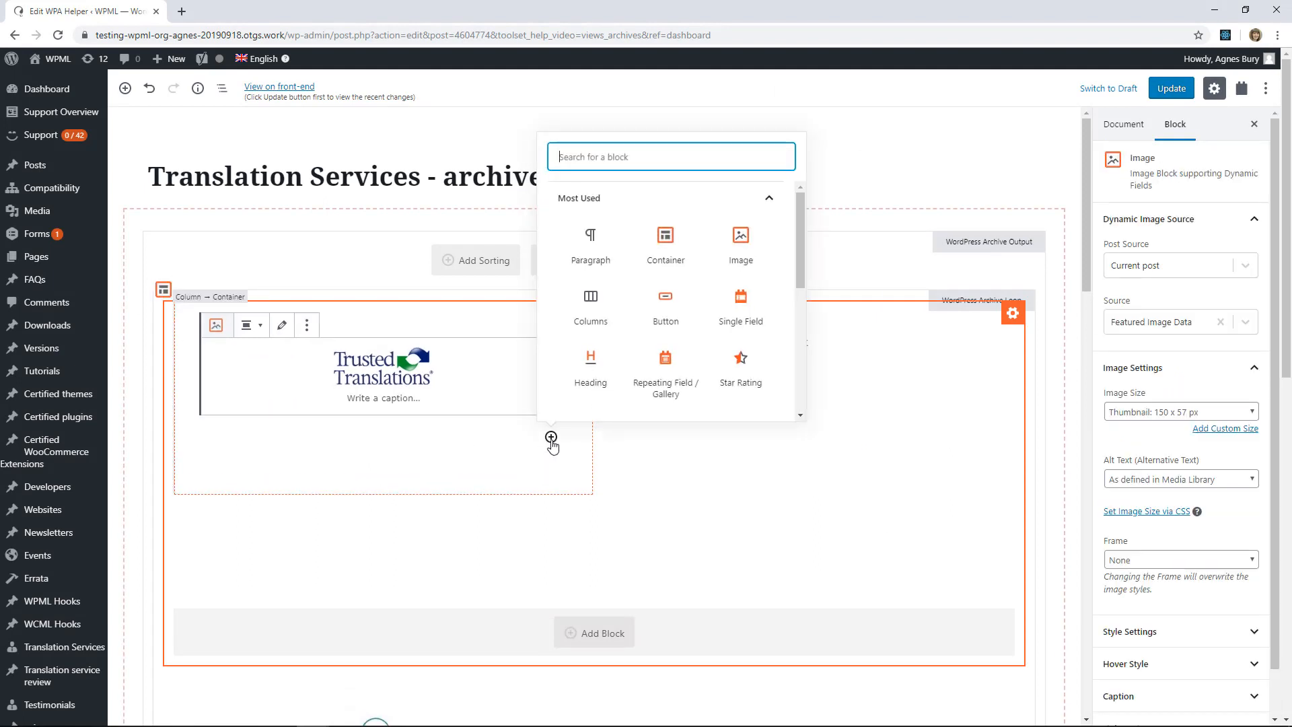
{"action": "type", "text": "button"}
{"action": "left_click", "coordinate": [591, 363]}
Give the button a dynamic URL from the Translation Service field "Get quote page" and label it "Get a quote"
{"action": "left_click", "coordinate": [1114, 267]}
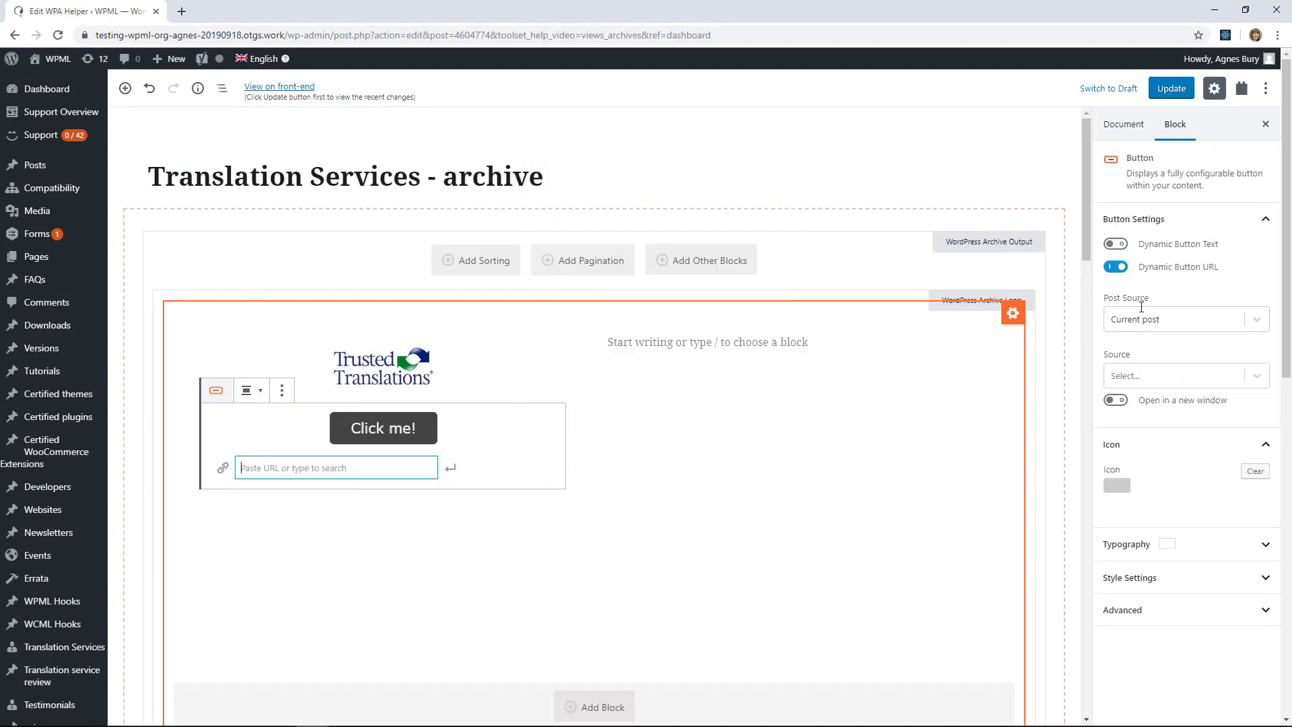
{"action": "left_click", "coordinate": [1160, 377]}
{"action": "left_click", "coordinate": [1136, 428]}
{"action": "left_click", "coordinate": [1174, 432]}
{"action": "left_click", "coordinate": [1137, 508]}
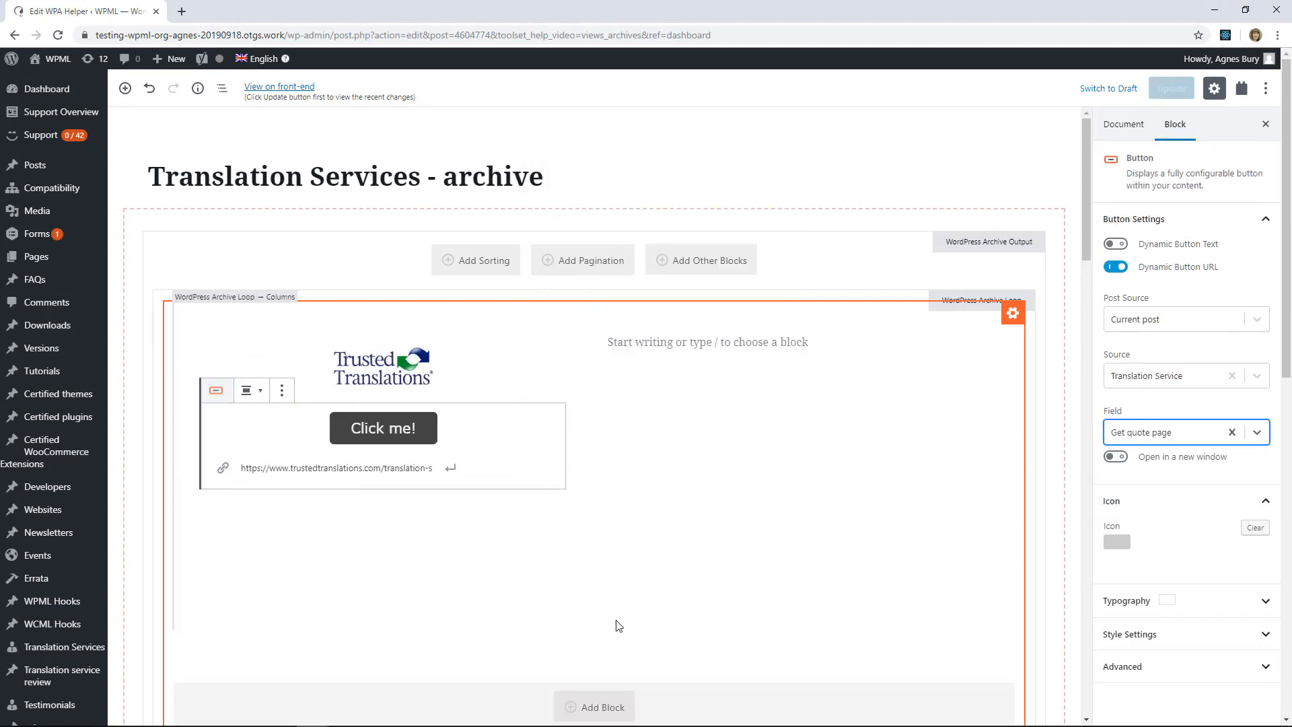
{"action": "triple_click", "coordinate": [368, 431]}
{"action": "type", "text": "Get a quote"}
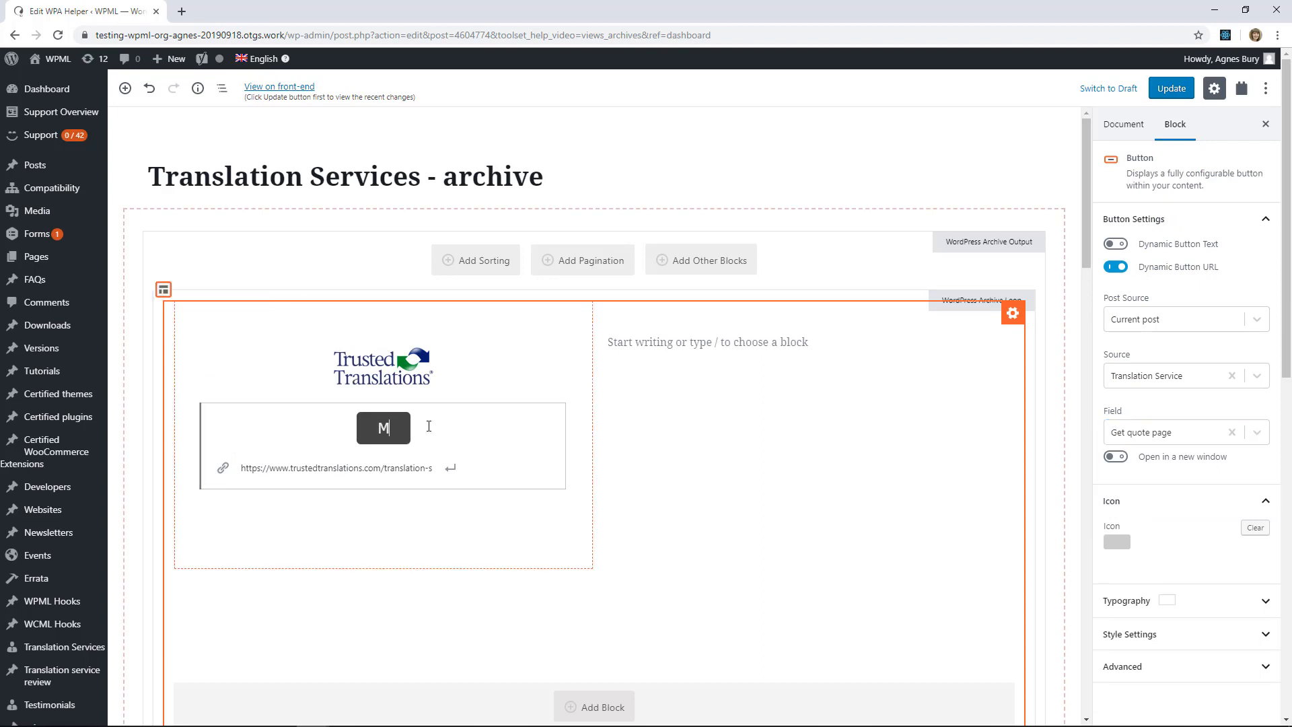
Style the button text with font size 14, uppercase letters and 1 px letter spacing
{"action": "left_click", "coordinate": [1188, 601]}
{"action": "scroll", "coordinate": [1205, 608], "scroll_direction": "down", "scroll_amount": 5}
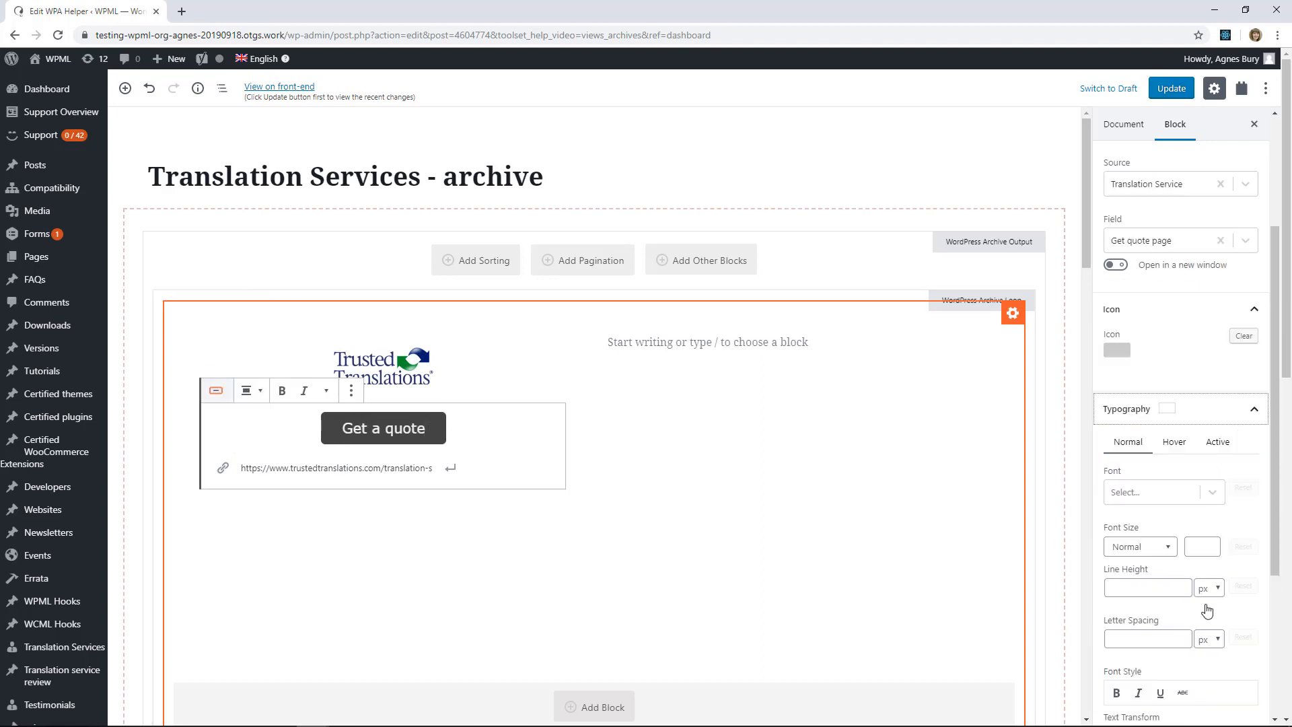
{"action": "left_click", "coordinate": [1200, 402]}
{"action": "type", "text": "14"}
{"action": "left_click", "coordinate": [1172, 592]}
{"action": "left_click", "coordinate": [1137, 493]}
{"action": "type", "text": "1"}
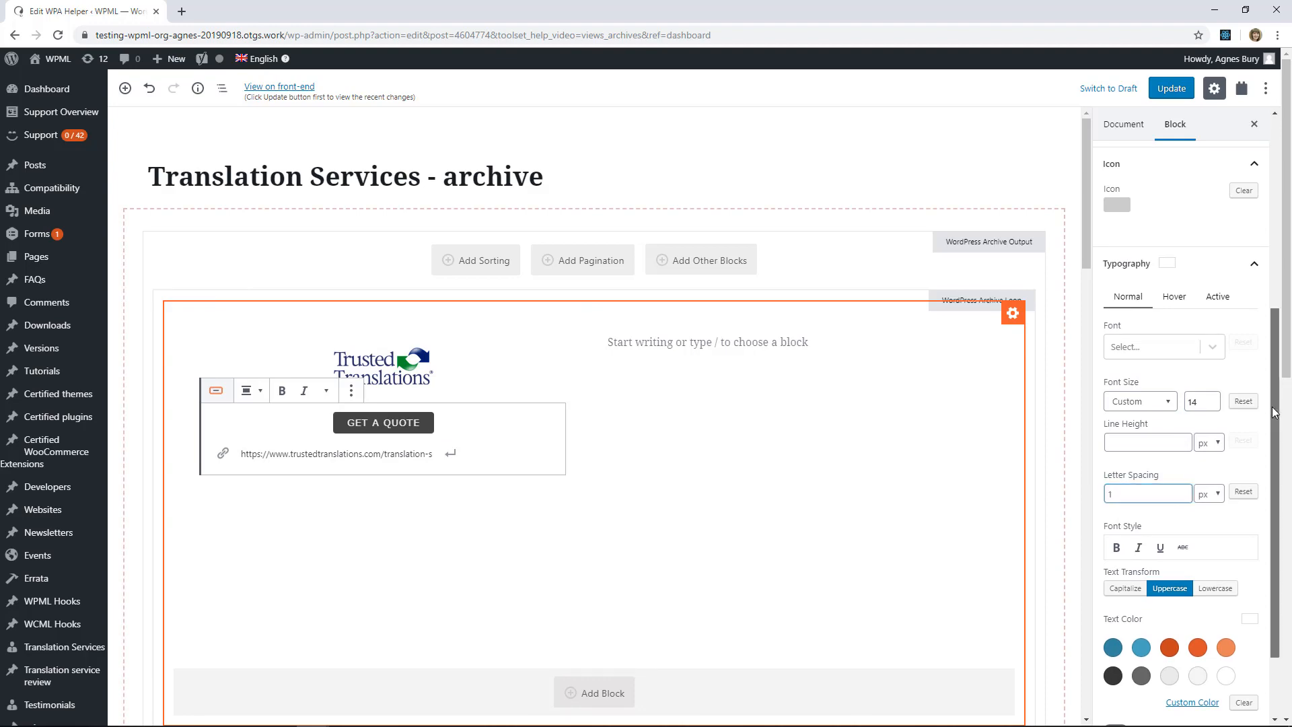
{"action": "scroll", "coordinate": [1221, 446], "scroll_direction": "down", "scroll_amount": 6}
{"action": "left_click", "coordinate": [1115, 493]}
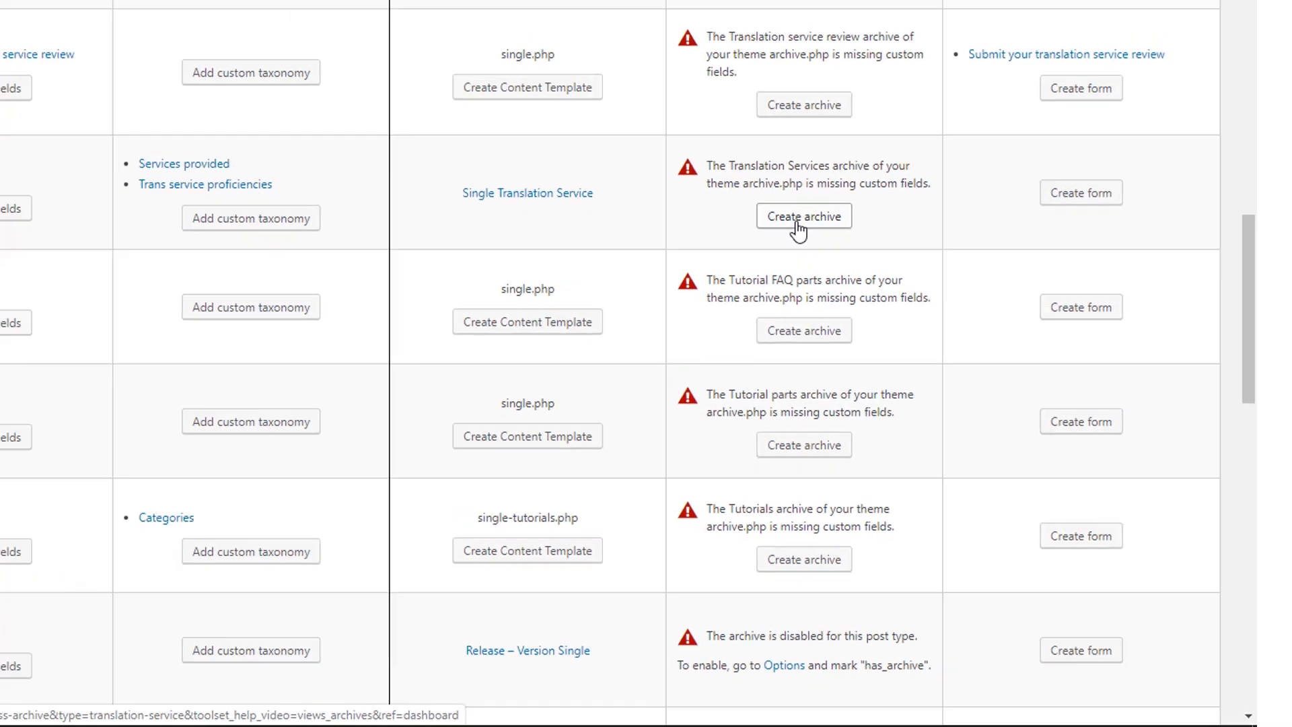
Create a WordPress Archive for Translation Services named "Translation Services - archive" that displays all the items
{"action": "left_click", "coordinate": [696, 122]}
{"action": "type", "text": "- archive"}
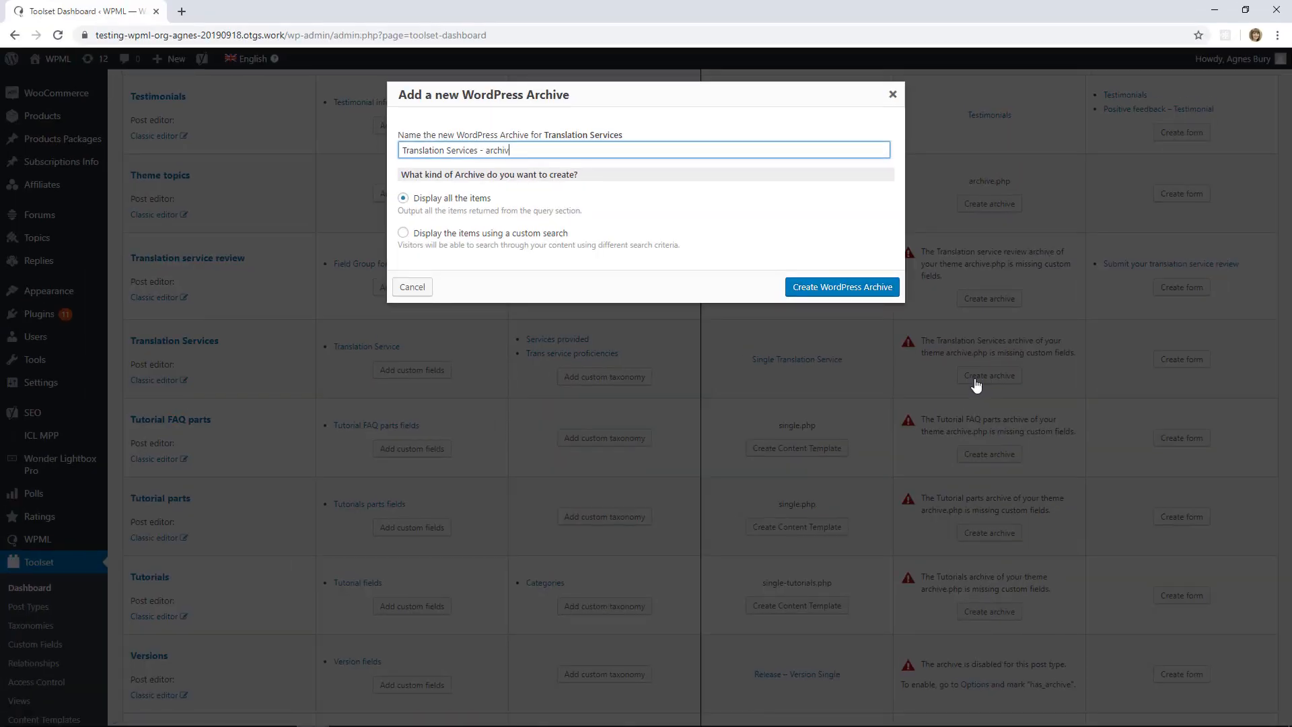
{"action": "left_click", "coordinate": [807, 289]}
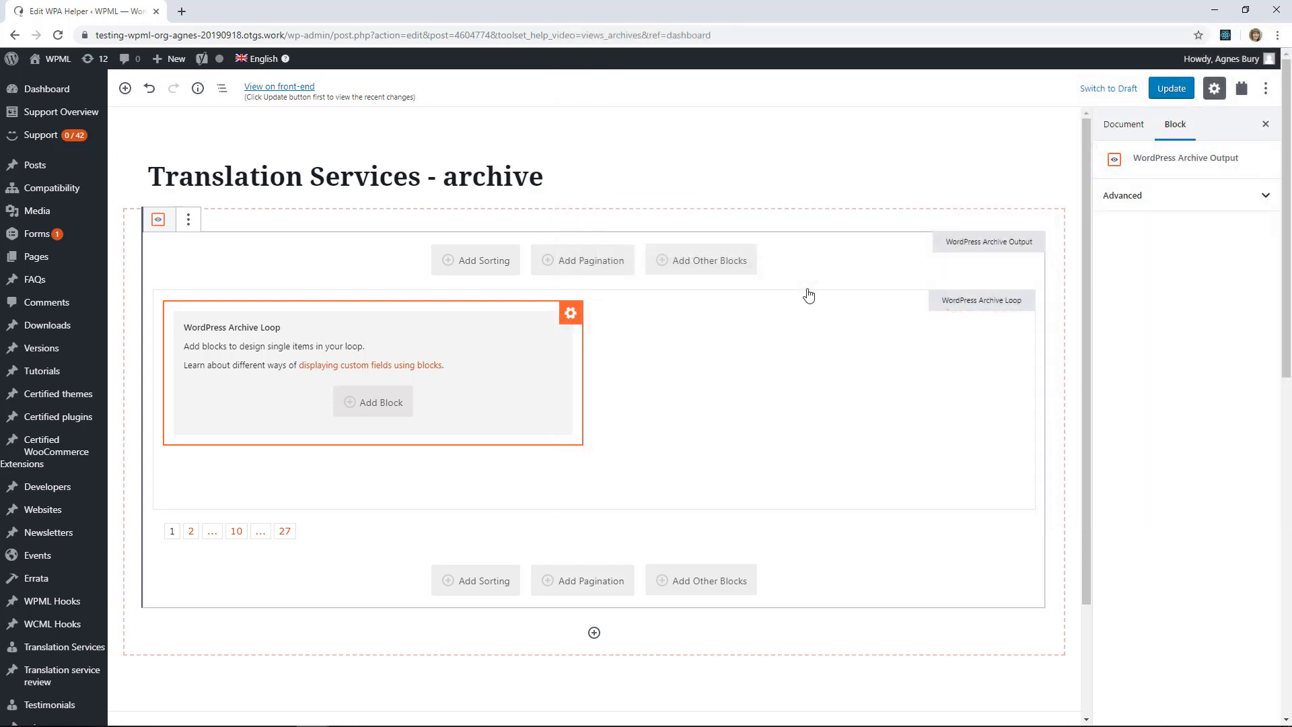
Set the WordPress Archive Loop's loop style to Unformatted
{"action": "left_click", "coordinate": [222, 95]}
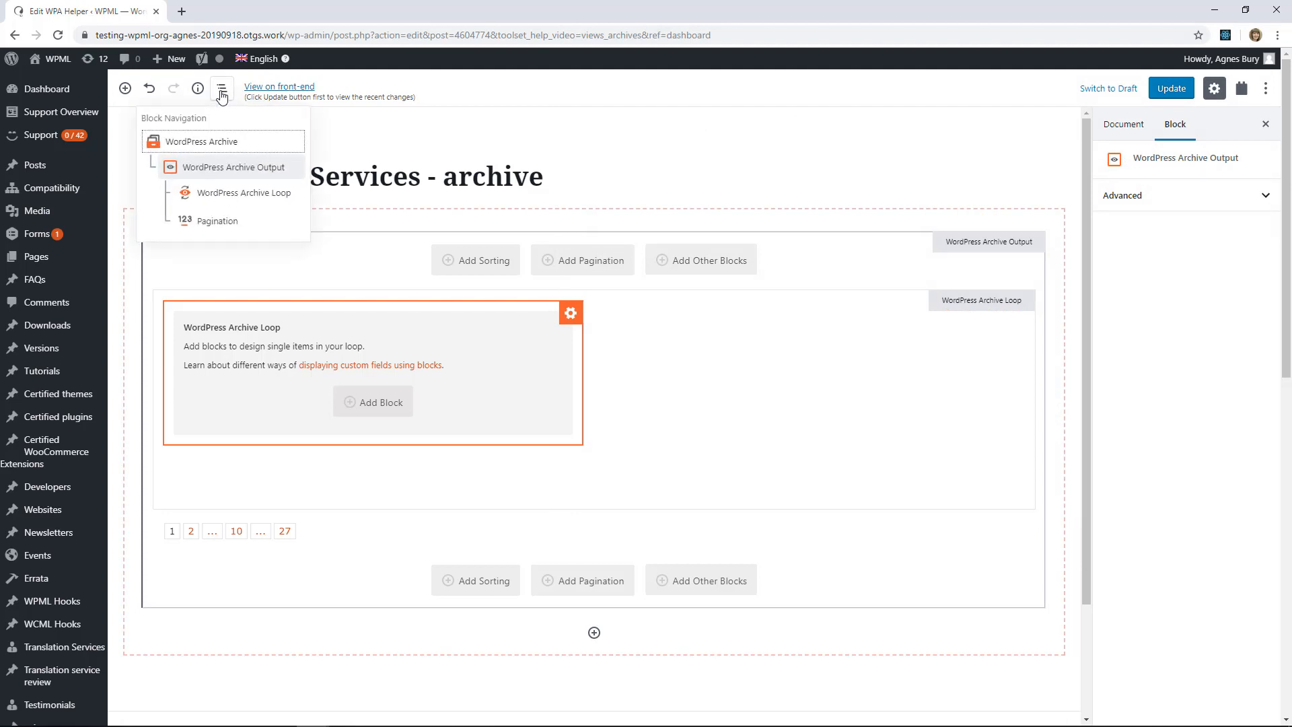
{"action": "left_click", "coordinate": [229, 195]}
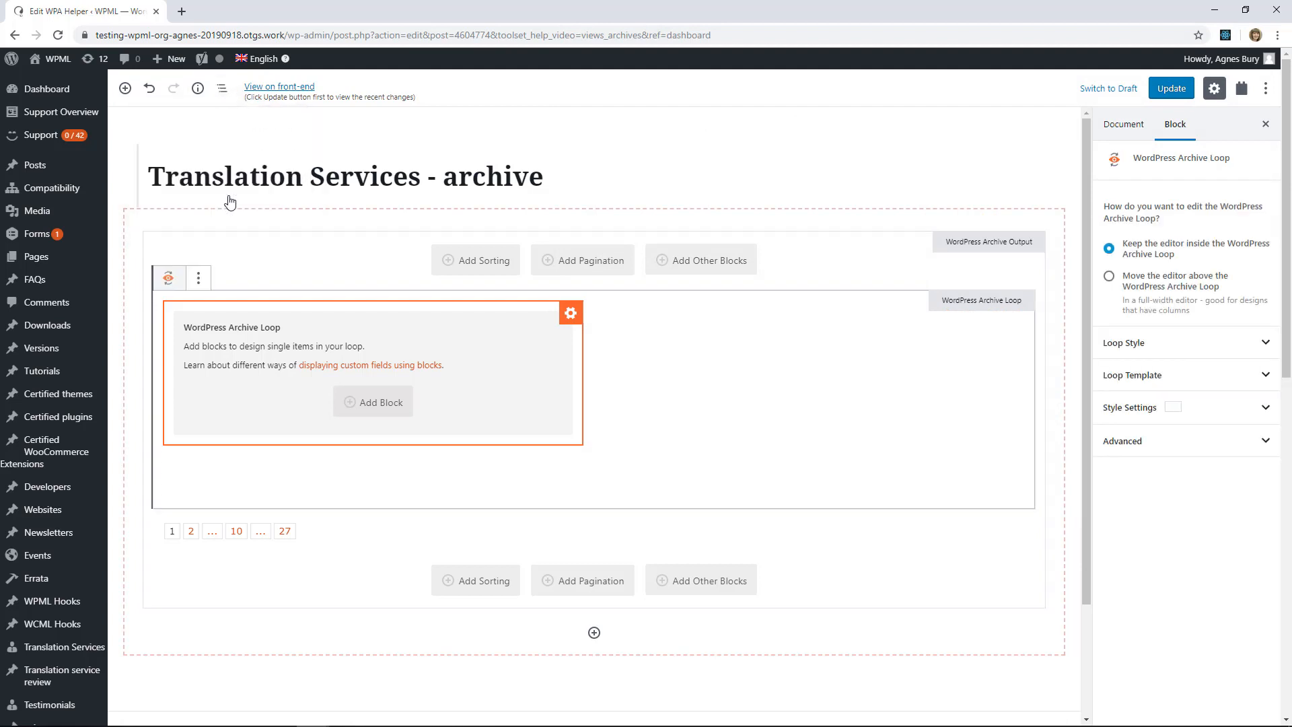
{"action": "left_click", "coordinate": [1213, 353]}
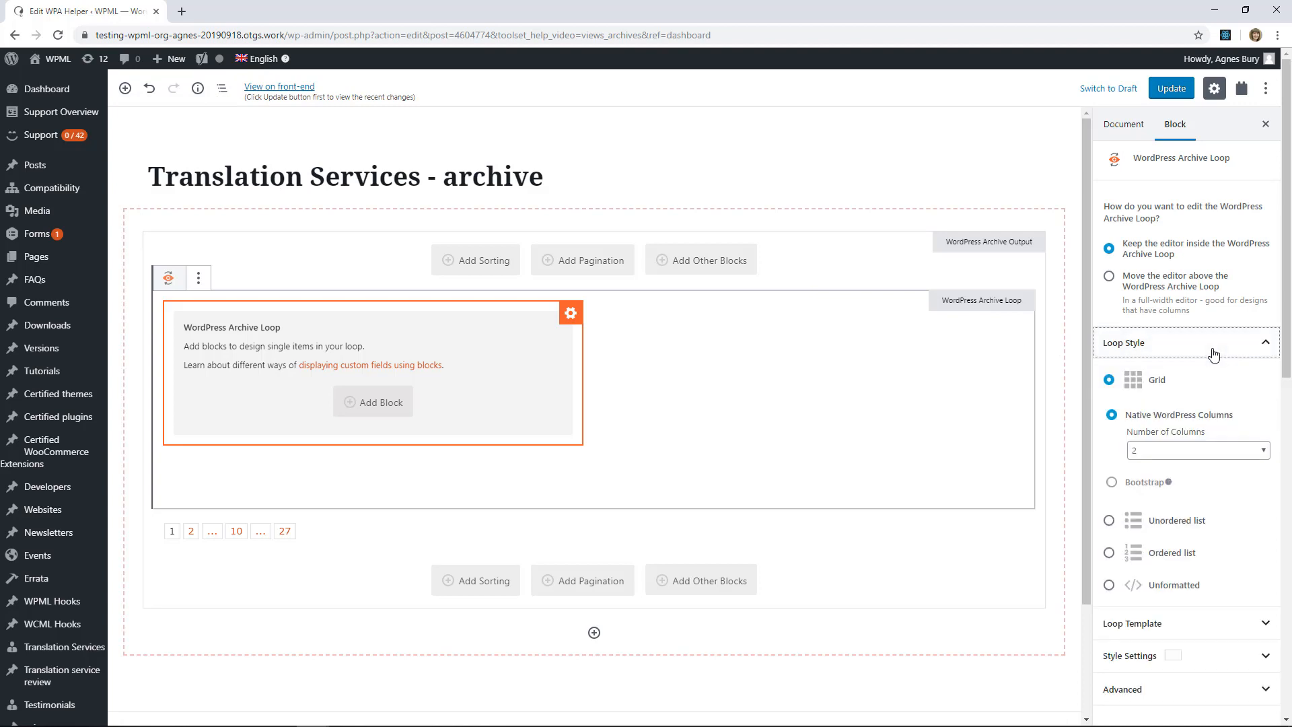
{"action": "left_click", "coordinate": [1171, 588]}
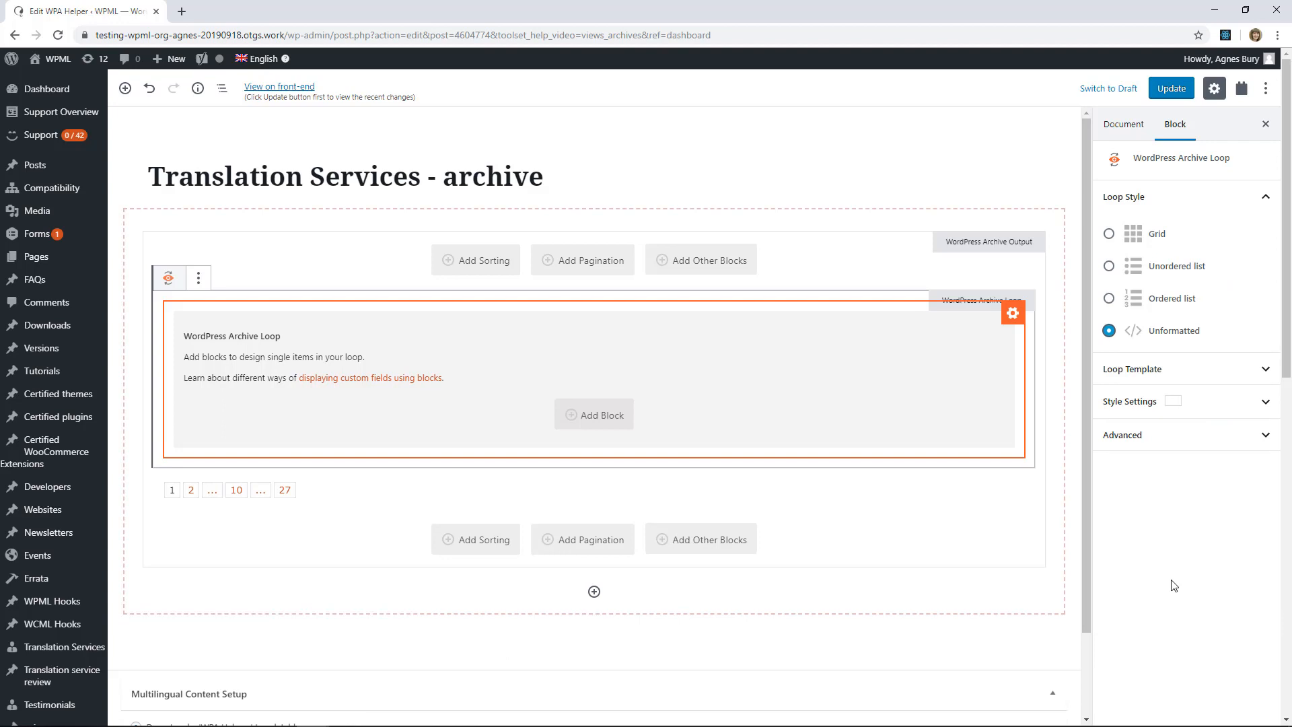
Add a Columns block to the archive loop and place a Container block in its first column
{"action": "left_click", "coordinate": [611, 415]}
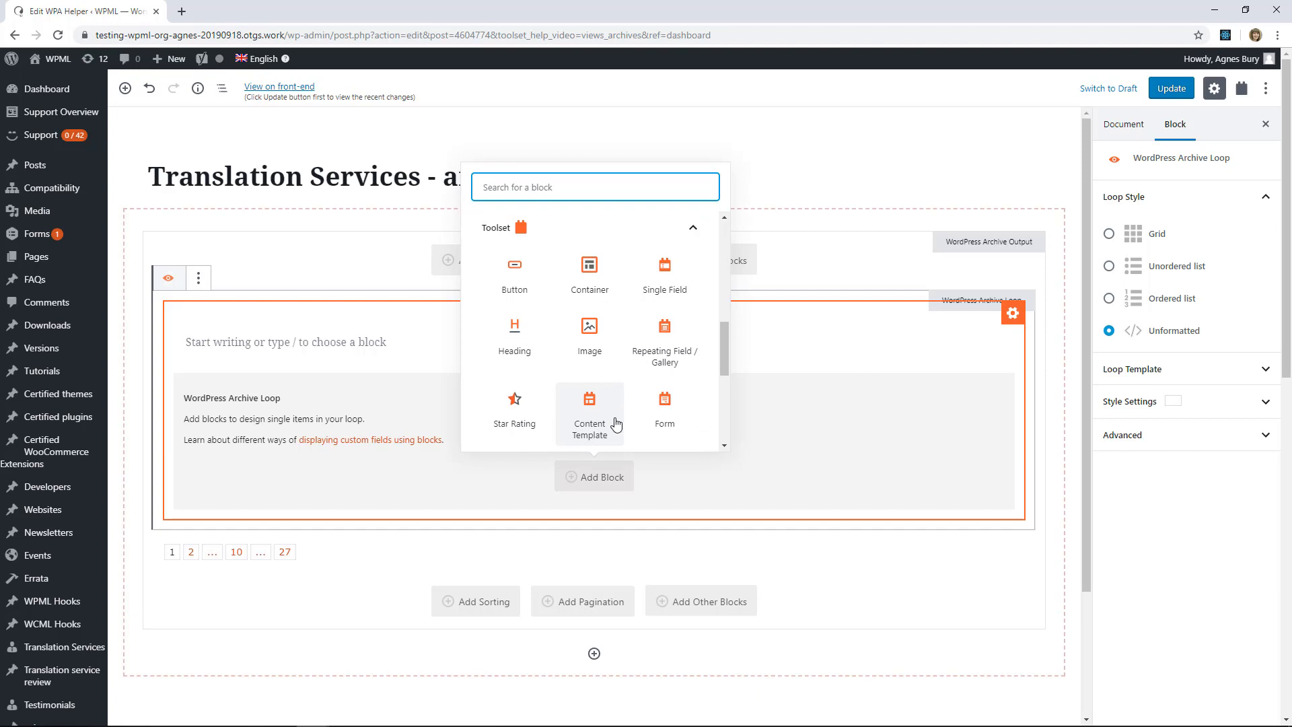
{"action": "type", "text": "column"}
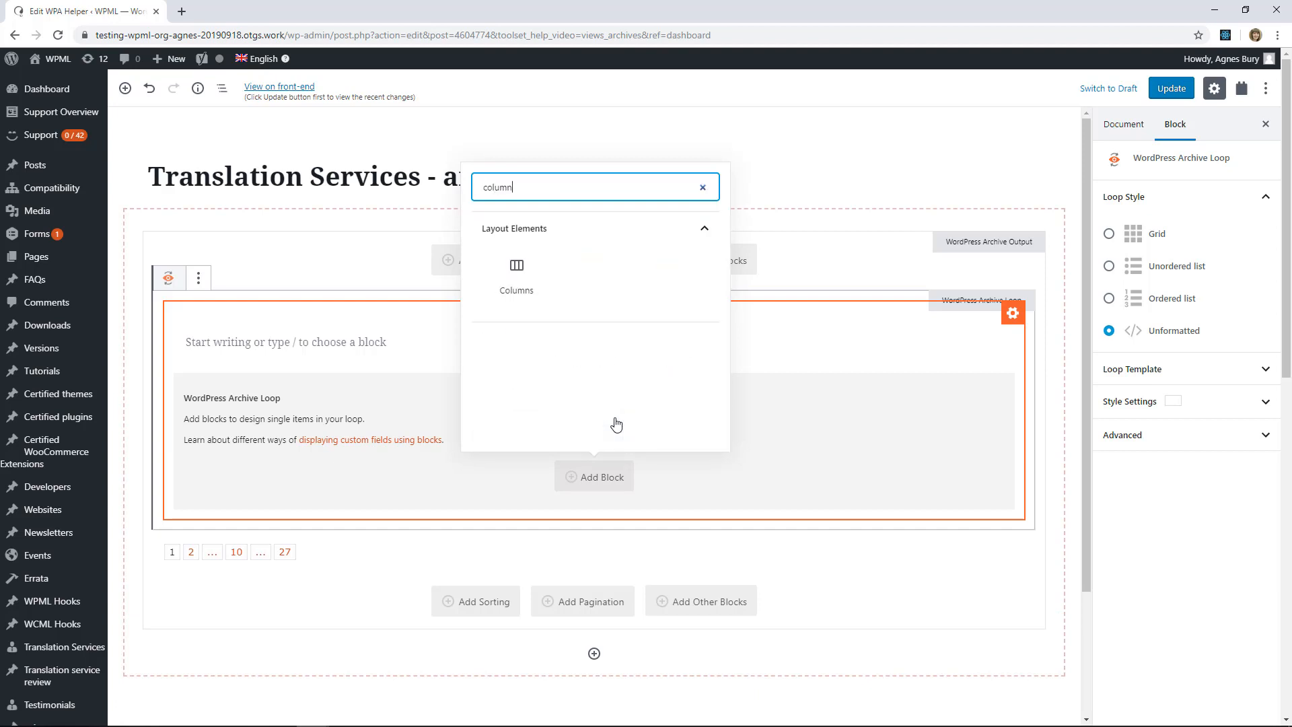
{"action": "left_click", "coordinate": [519, 277]}
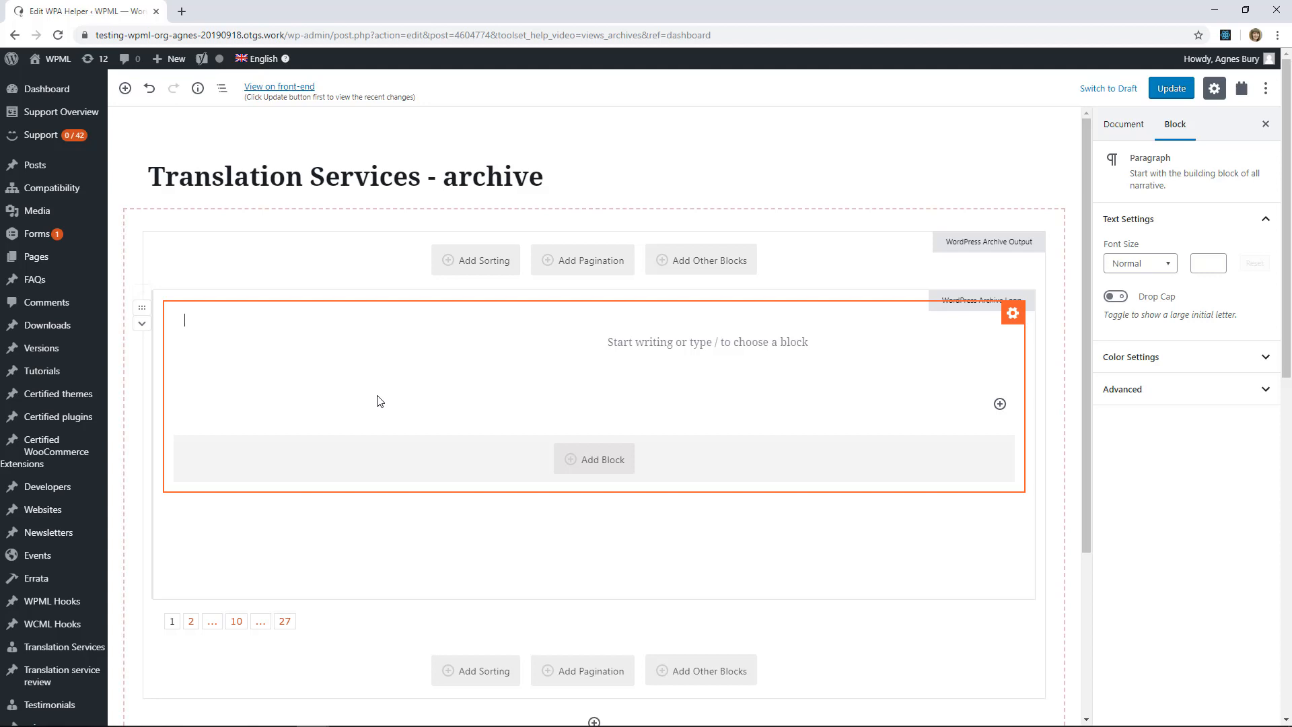
{"action": "type", "text": "/"}
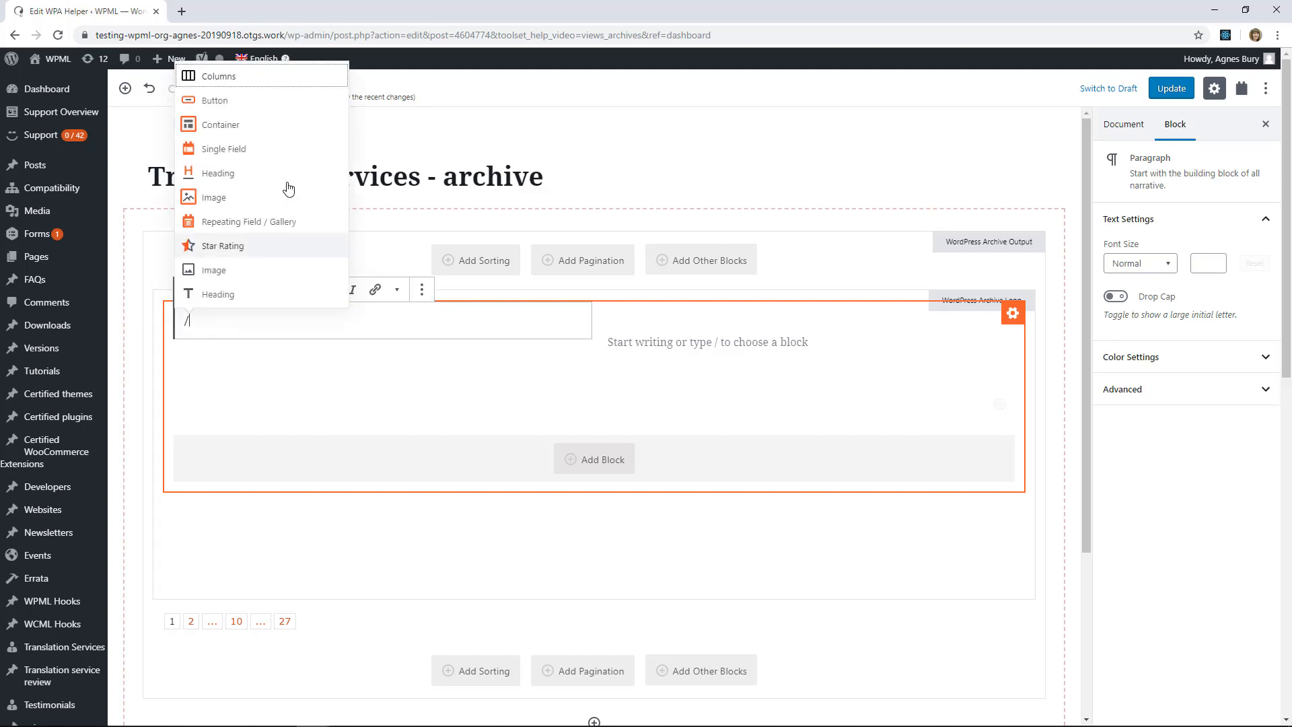
{"action": "left_click", "coordinate": [232, 126]}
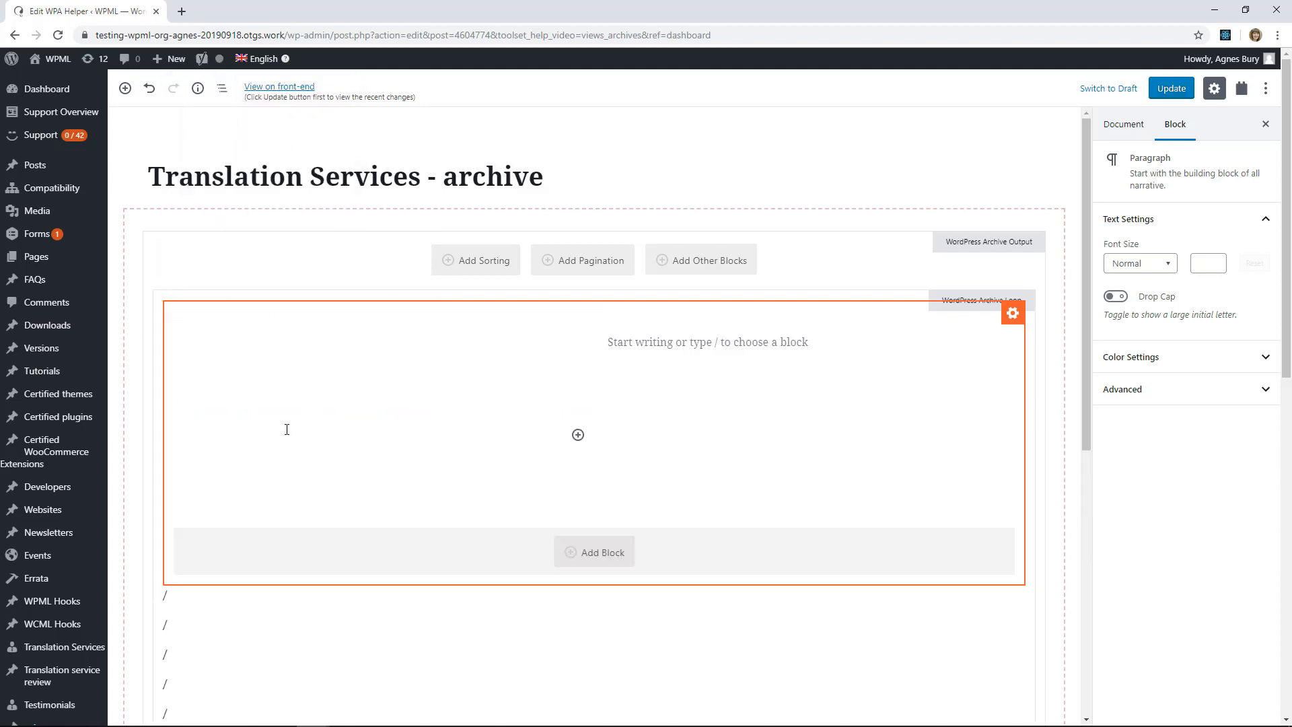
Insert a Toolset Image block in the container and set its dynamic source to Featured Image Data of the current post
{"action": "type", "text": "/"}
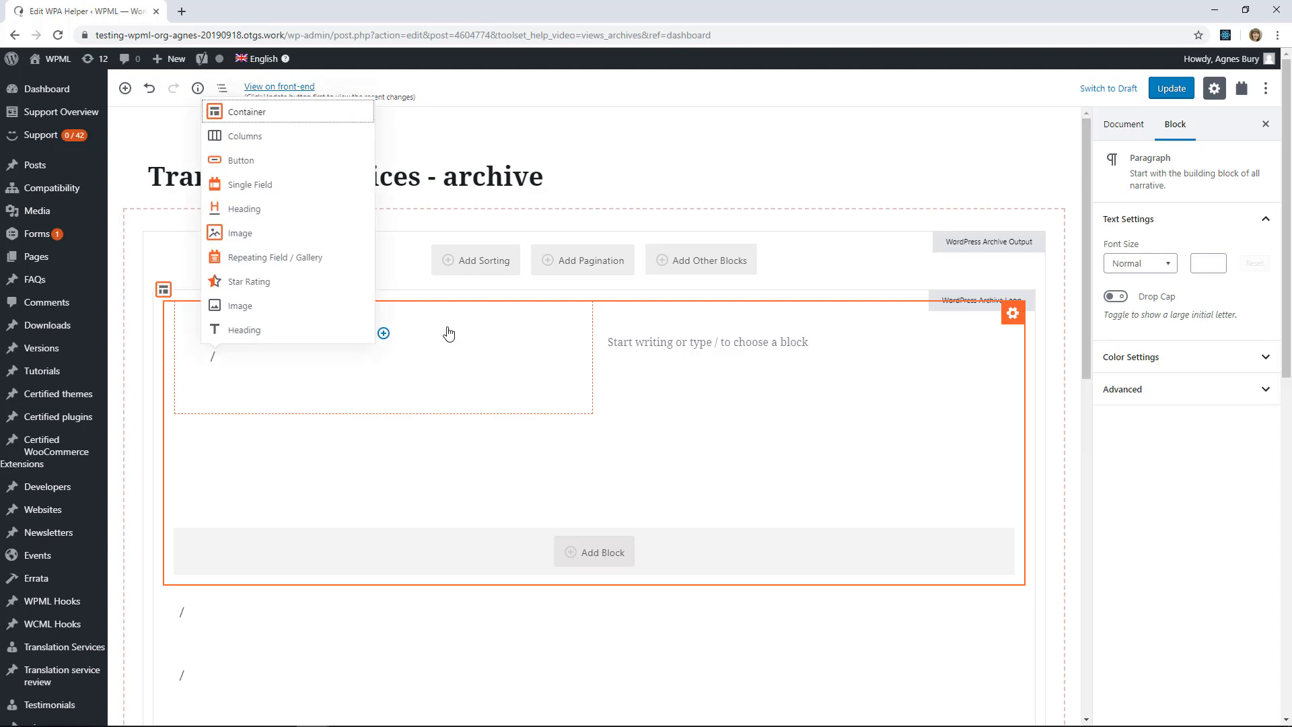
{"action": "key", "text": "Down"}
{"action": "key", "text": "Down"}
{"action": "key", "text": "Down"}
{"action": "key", "text": "Down"}
{"action": "key", "text": "Down"}
{"action": "key", "text": "Return"}
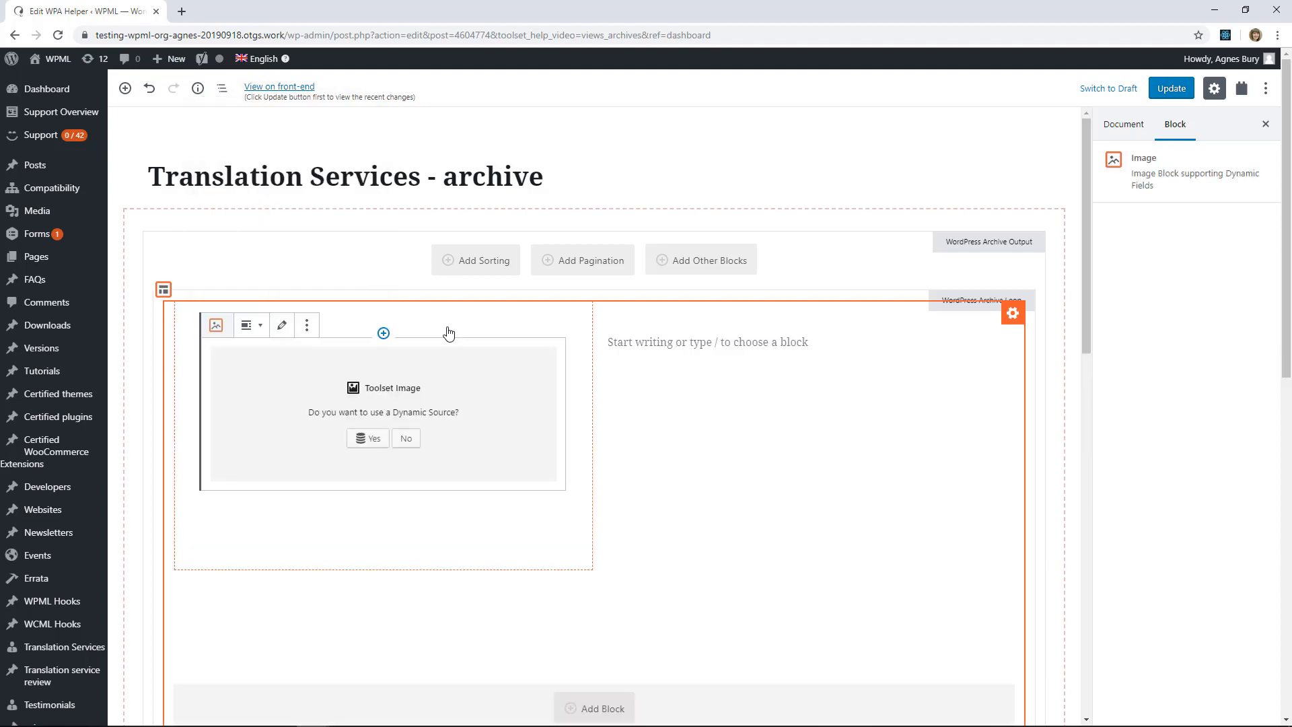
{"action": "left_click", "coordinate": [367, 438]}
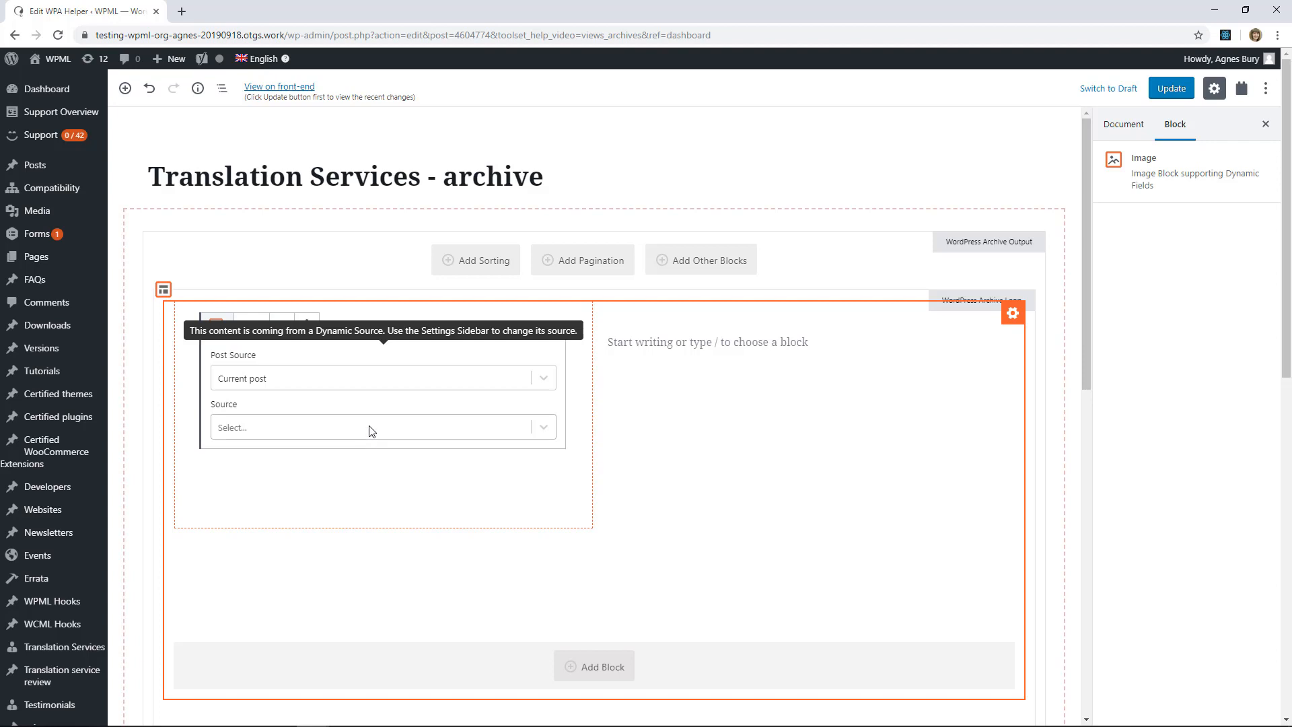
{"action": "left_click", "coordinate": [370, 427]}
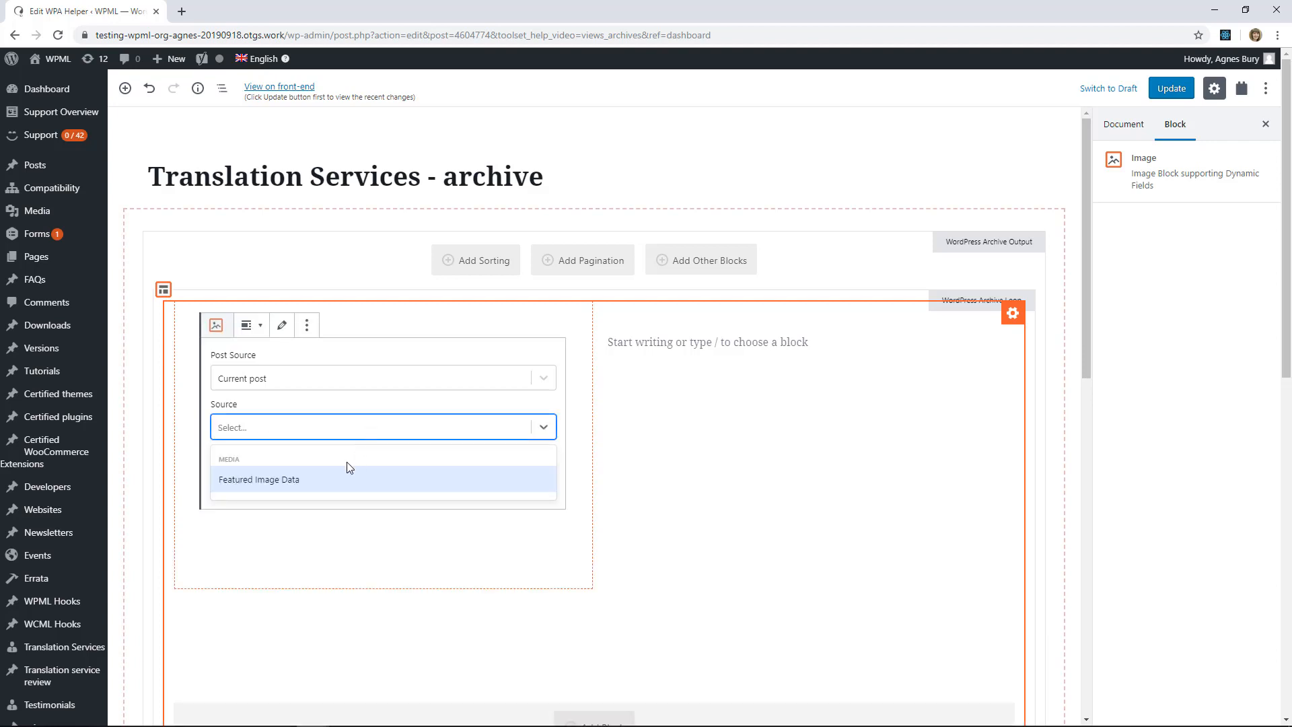
{"action": "left_click", "coordinate": [333, 484]}
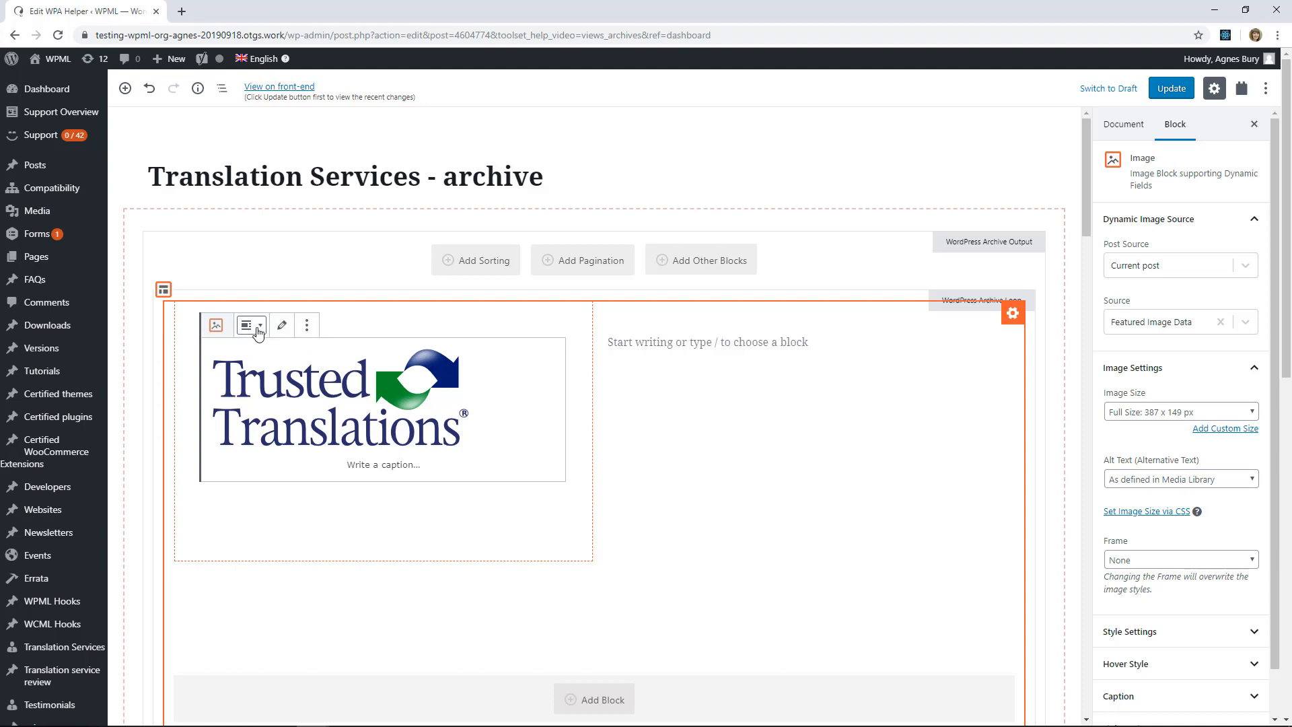
Center the featured image and set its size to Thumbnail: 150 x 57 px
{"action": "left_click", "coordinate": [254, 326]}
{"action": "left_click", "coordinate": [253, 391]}
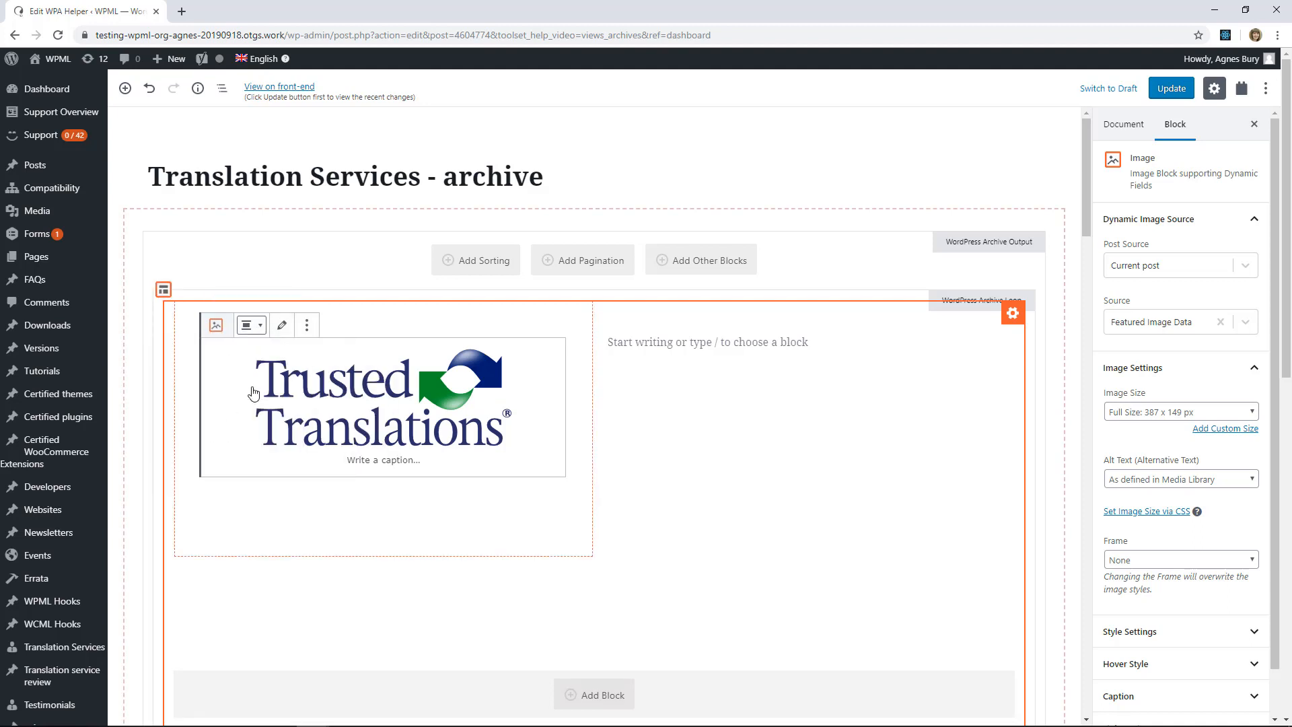
{"action": "left_click", "coordinate": [1159, 412]}
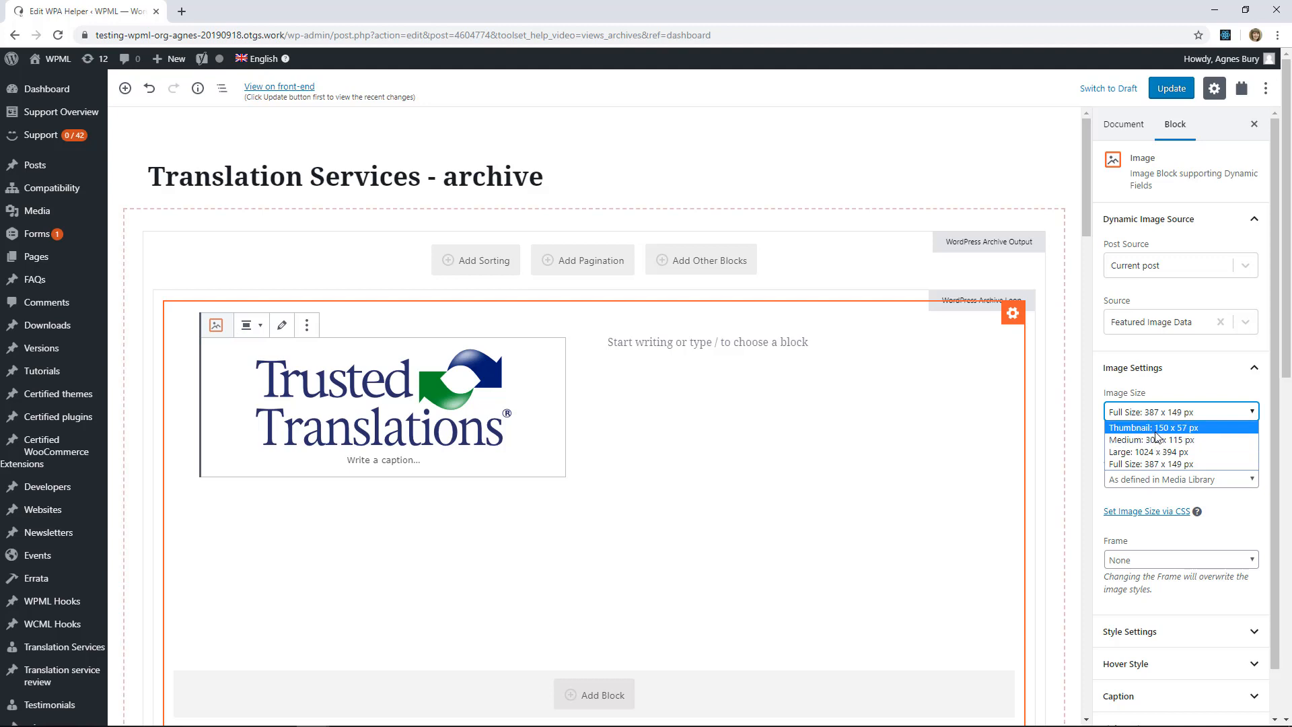
{"action": "left_click", "coordinate": [1156, 431]}
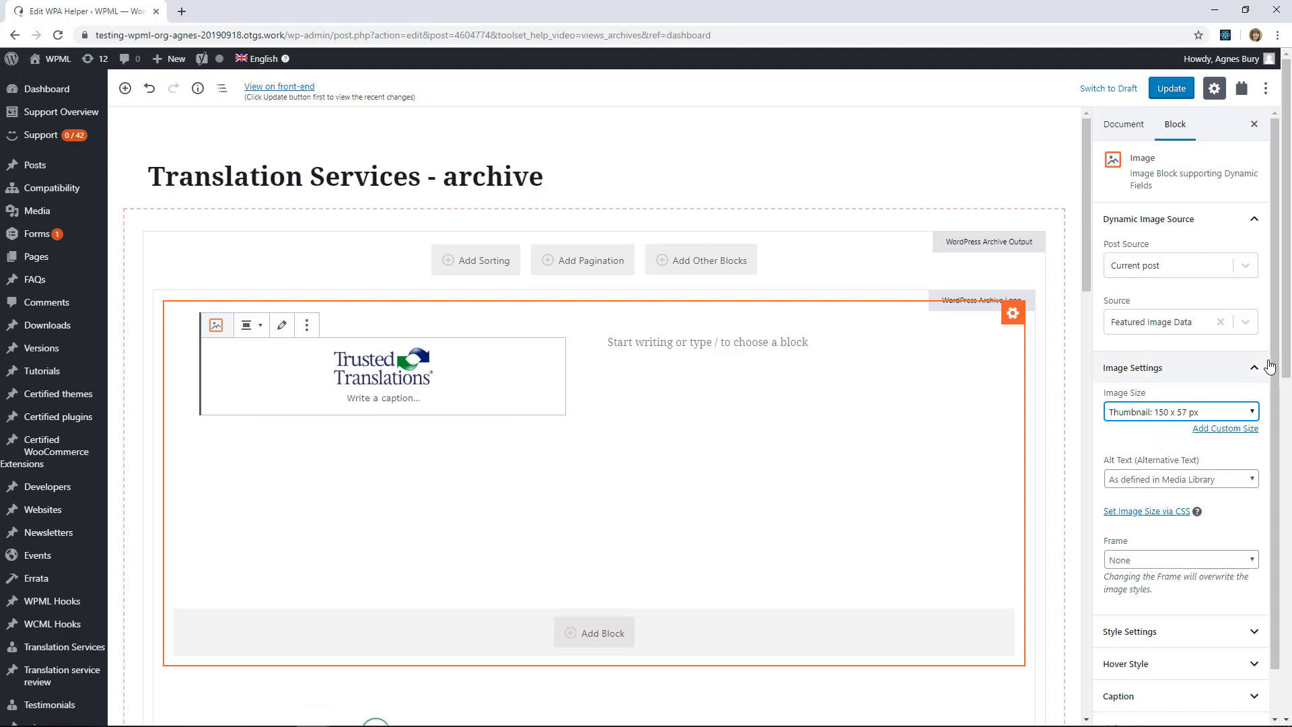
Set the featured image's hover scale to 107
{"action": "scroll", "coordinate": [1269, 366], "scroll_direction": "down", "scroll_amount": 1}
{"action": "left_click", "coordinate": [1171, 616]}
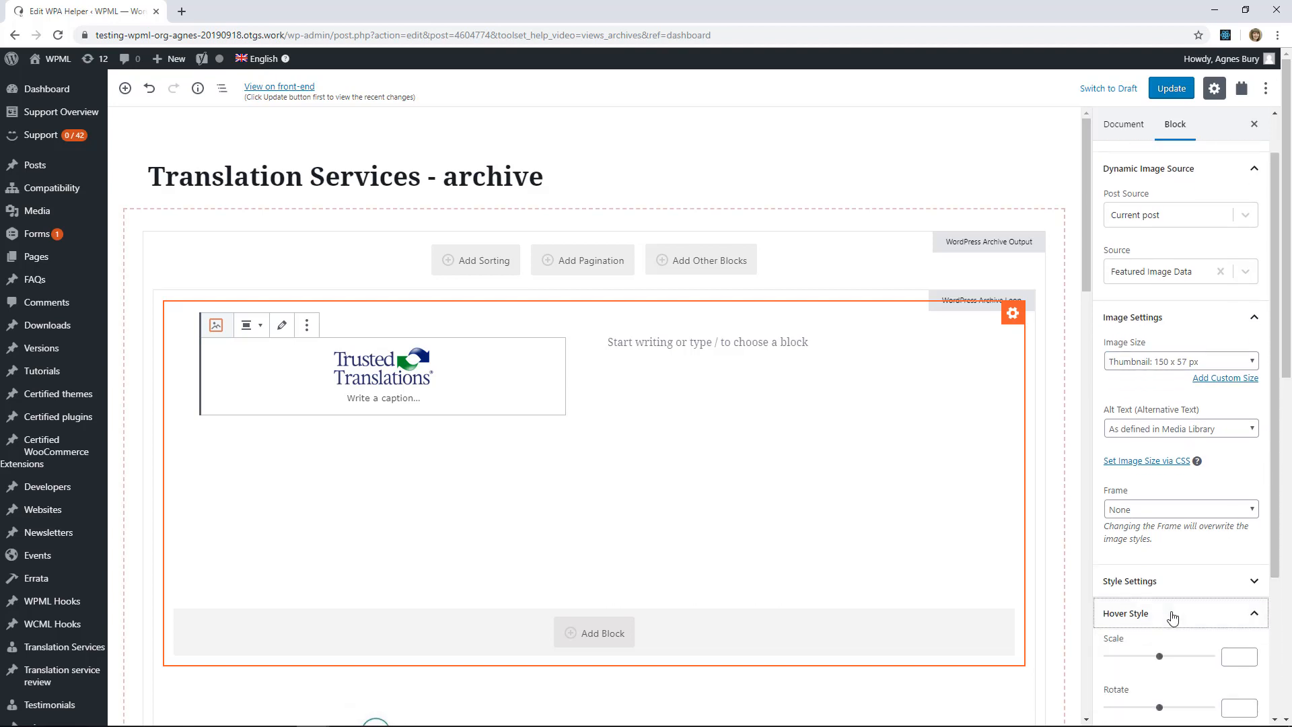
{"action": "scroll", "coordinate": [1174, 617], "scroll_direction": "down", "scroll_amount": 3}
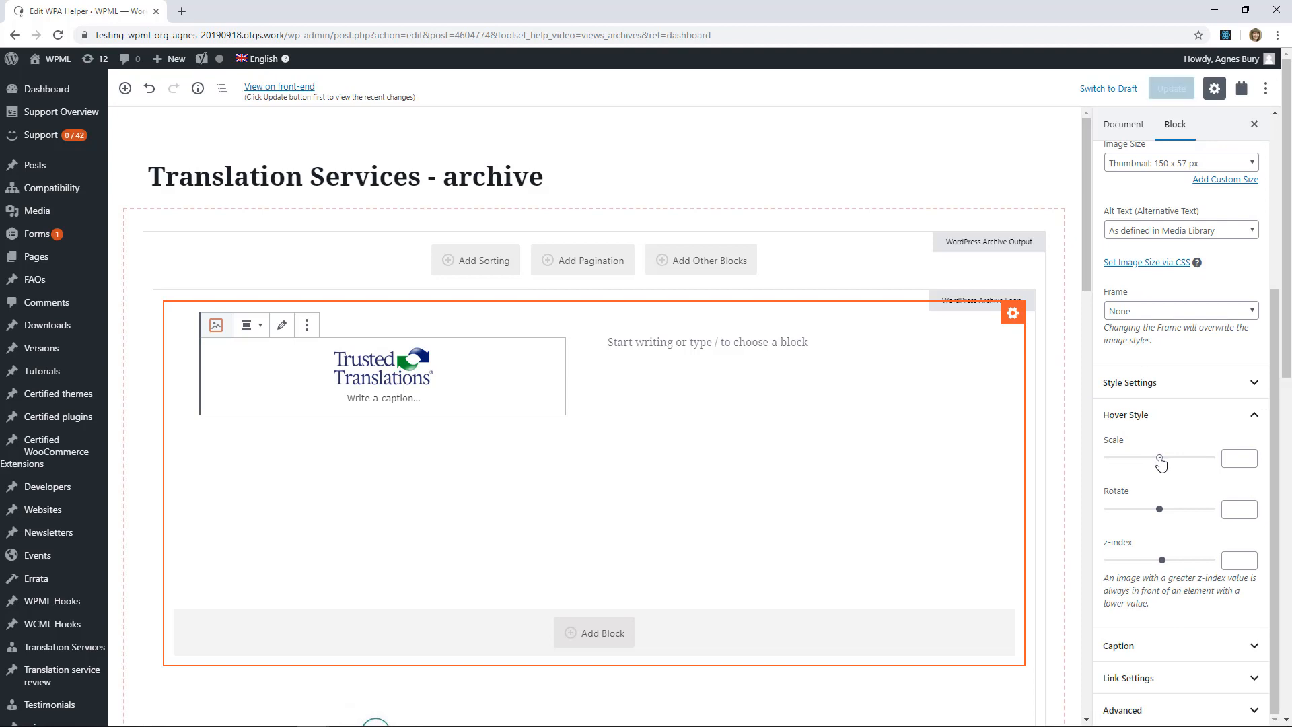
{"action": "left_click_drag", "start_coordinate": [1160, 461], "coordinate": [1164, 461]}
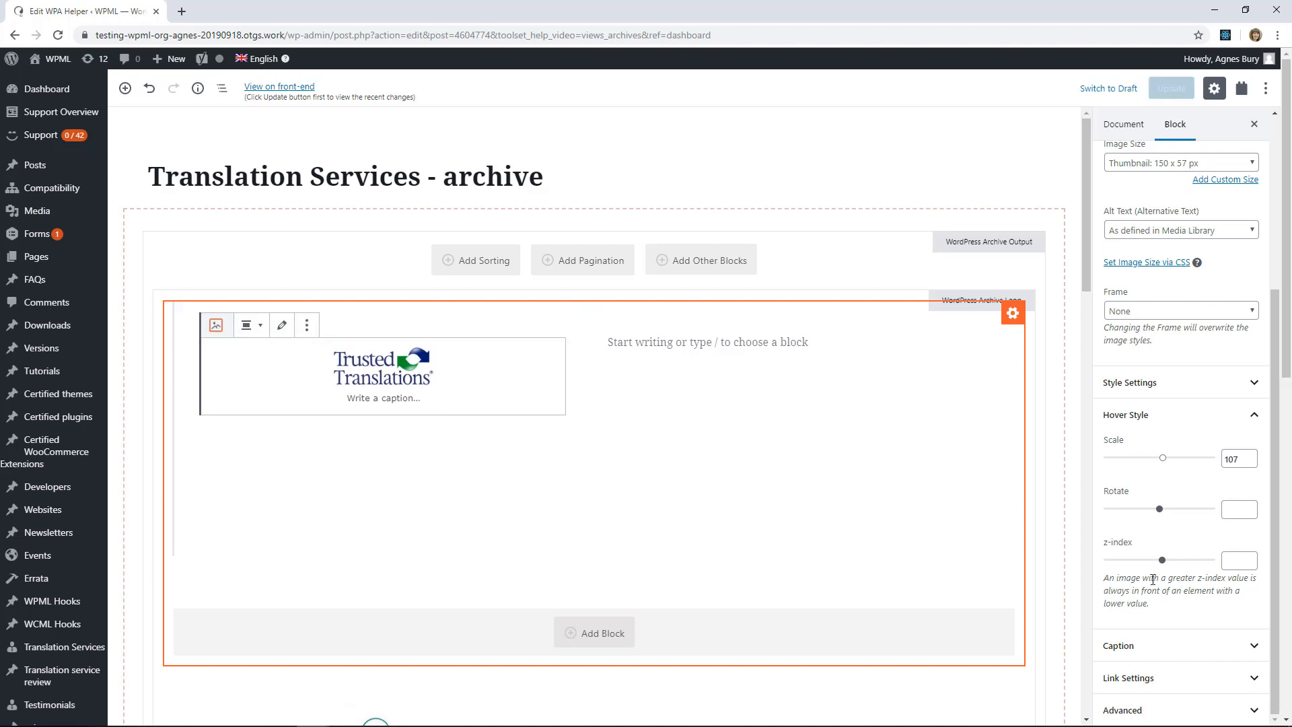
Link the featured image to a dynamic source, using the current post's Post URL
{"action": "left_click", "coordinate": [1178, 681]}
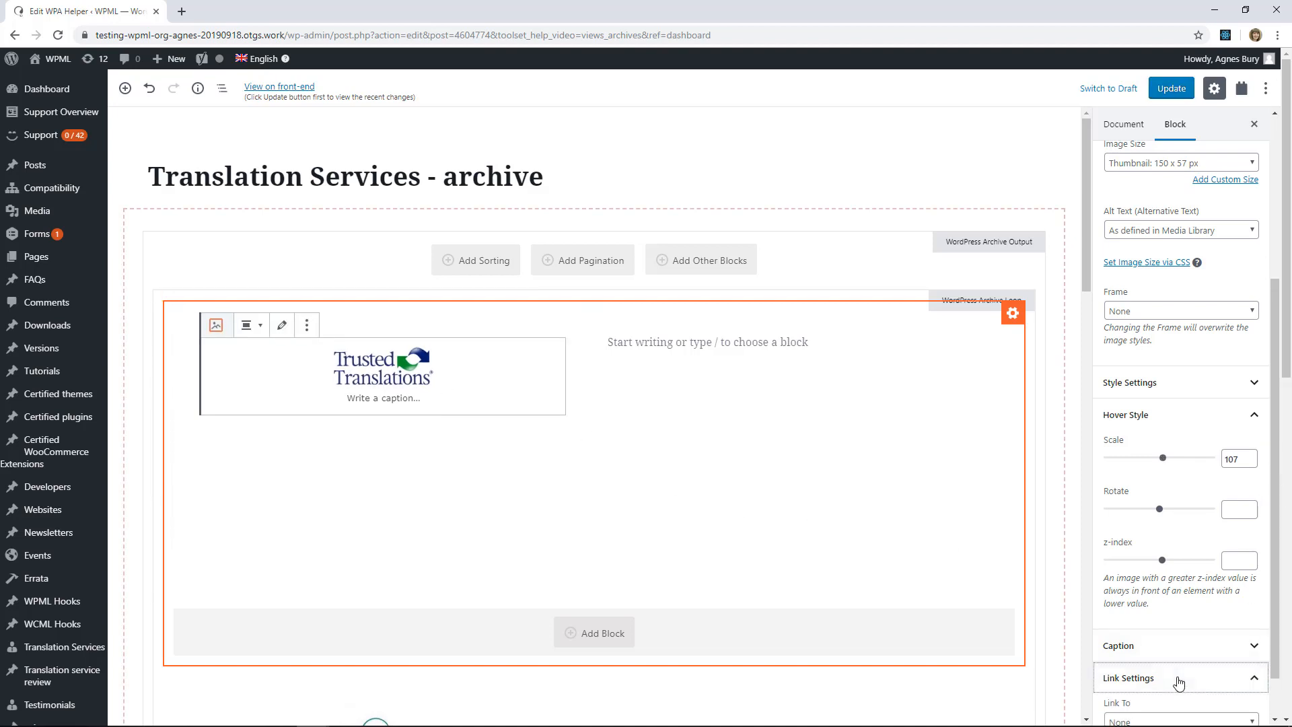
{"action": "left_click", "coordinate": [1166, 668]}
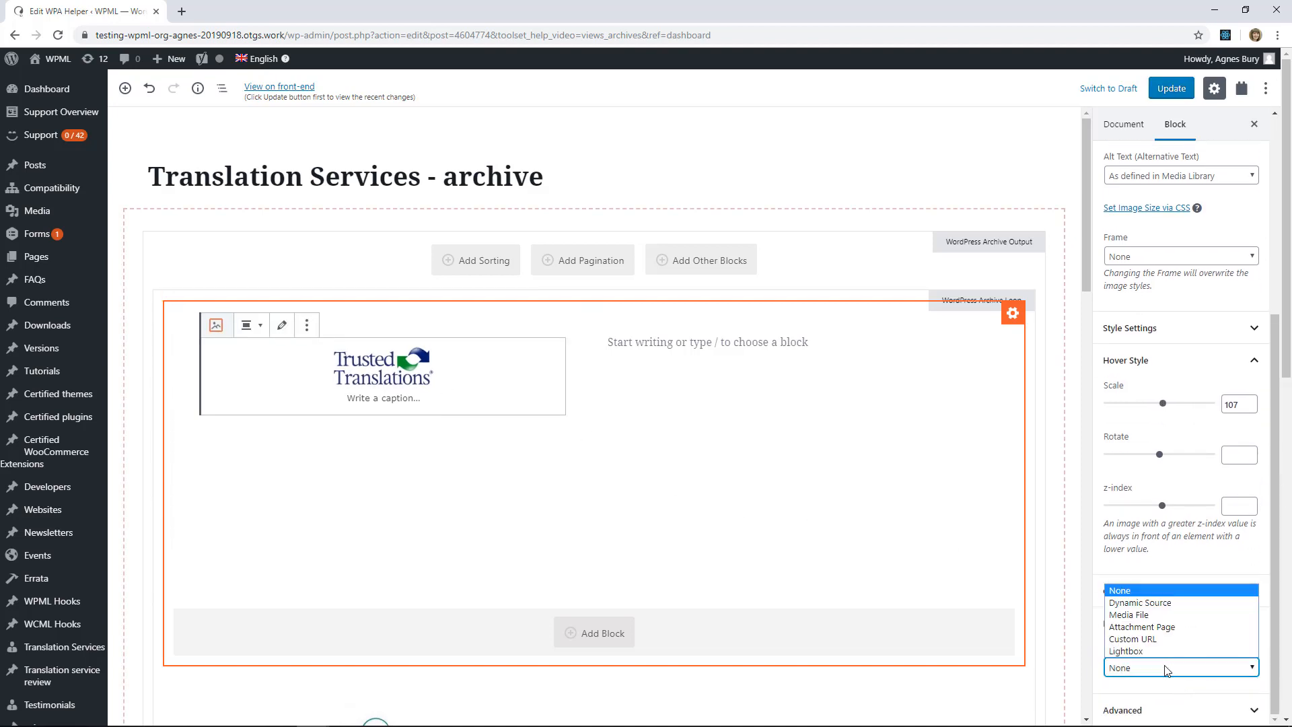
{"action": "left_click", "coordinate": [1149, 607]}
{"action": "scroll", "coordinate": [1153, 662], "scroll_direction": "down", "scroll_amount": 2}
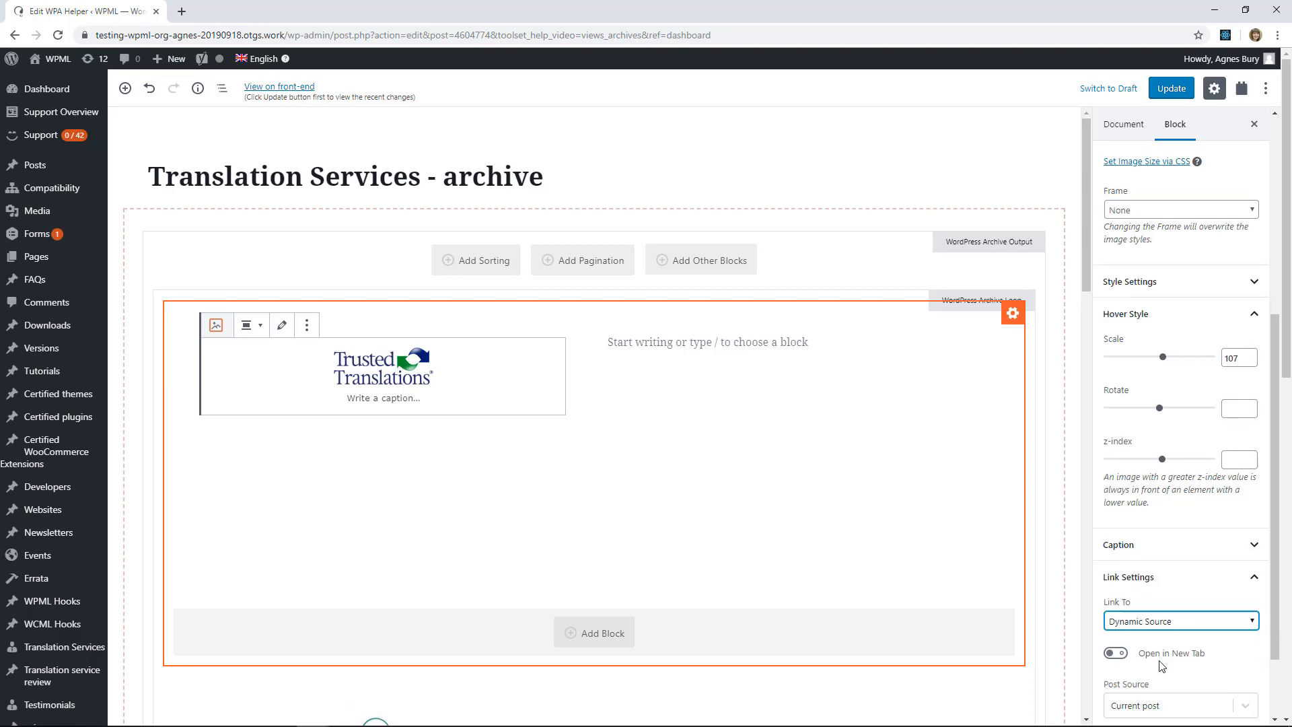
{"action": "left_click", "coordinate": [1152, 663]}
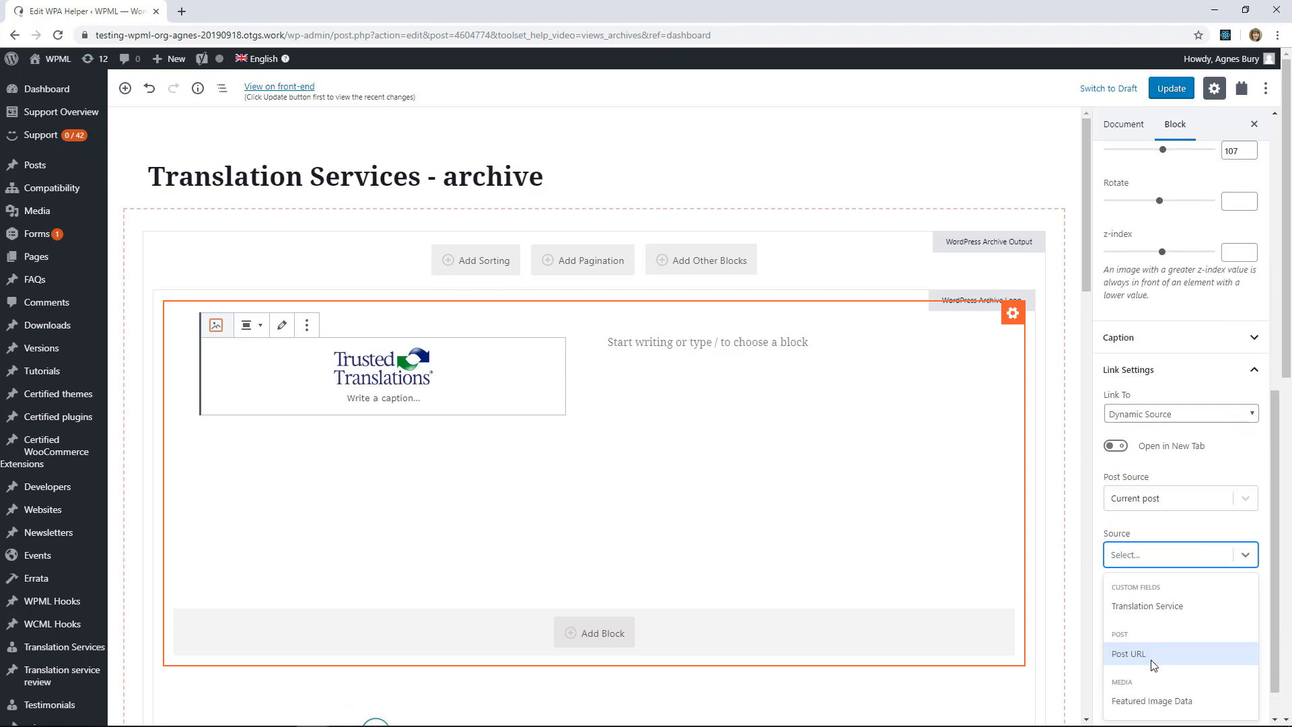
{"action": "left_click", "coordinate": [1149, 655]}
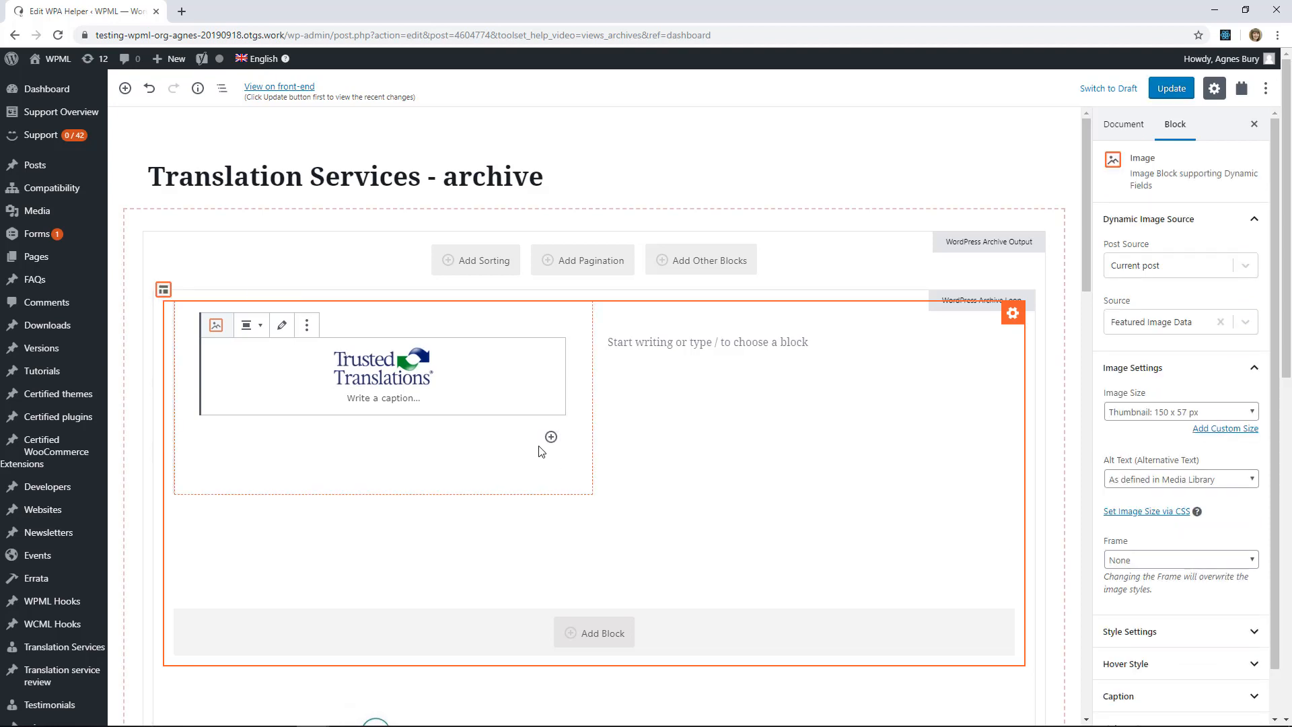
Insert a Toolset Button block below the logo image in the container and center it
{"action": "left_click", "coordinate": [551, 438]}
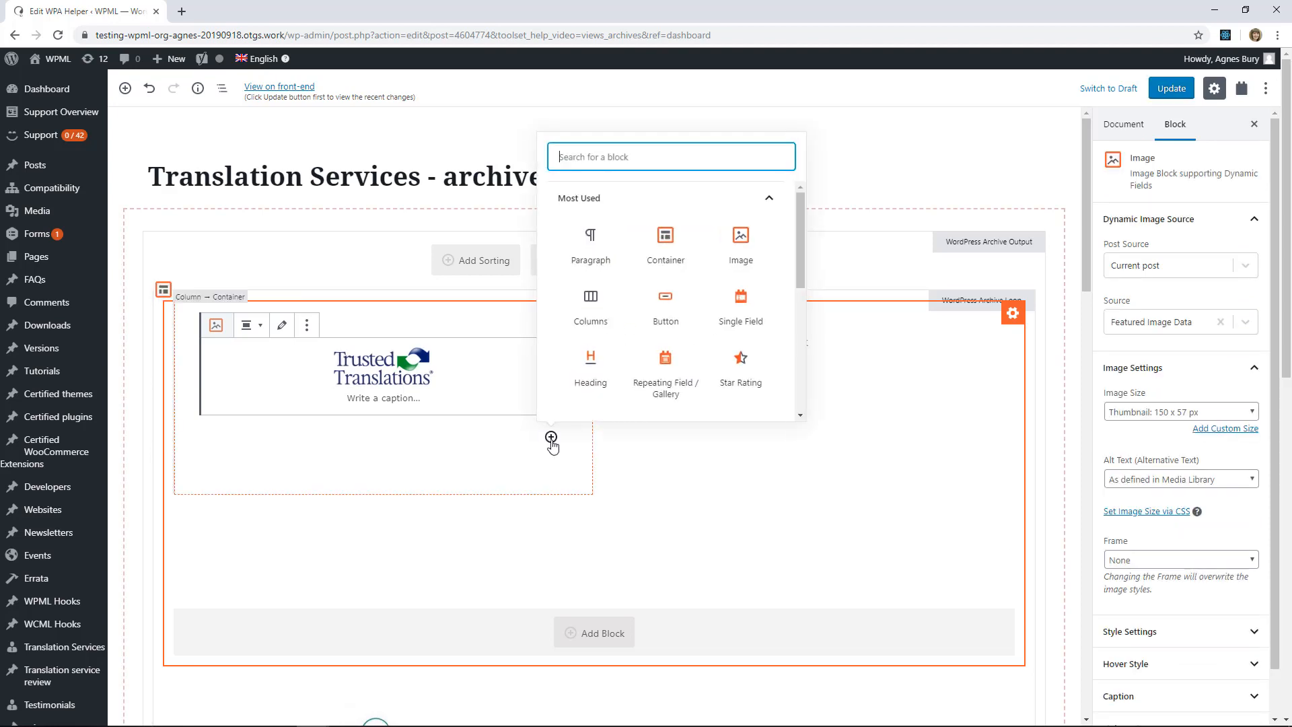
{"action": "type", "text": "bu"}
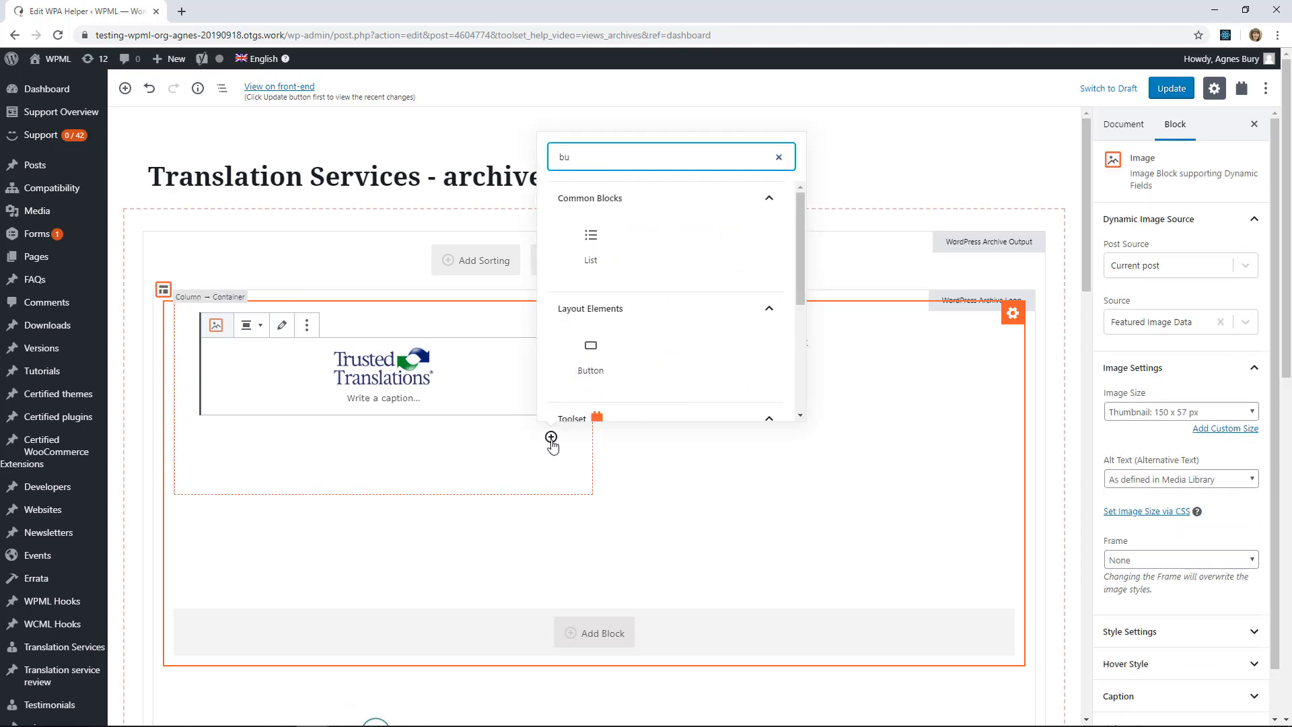
{"action": "type", "text": "tto"}
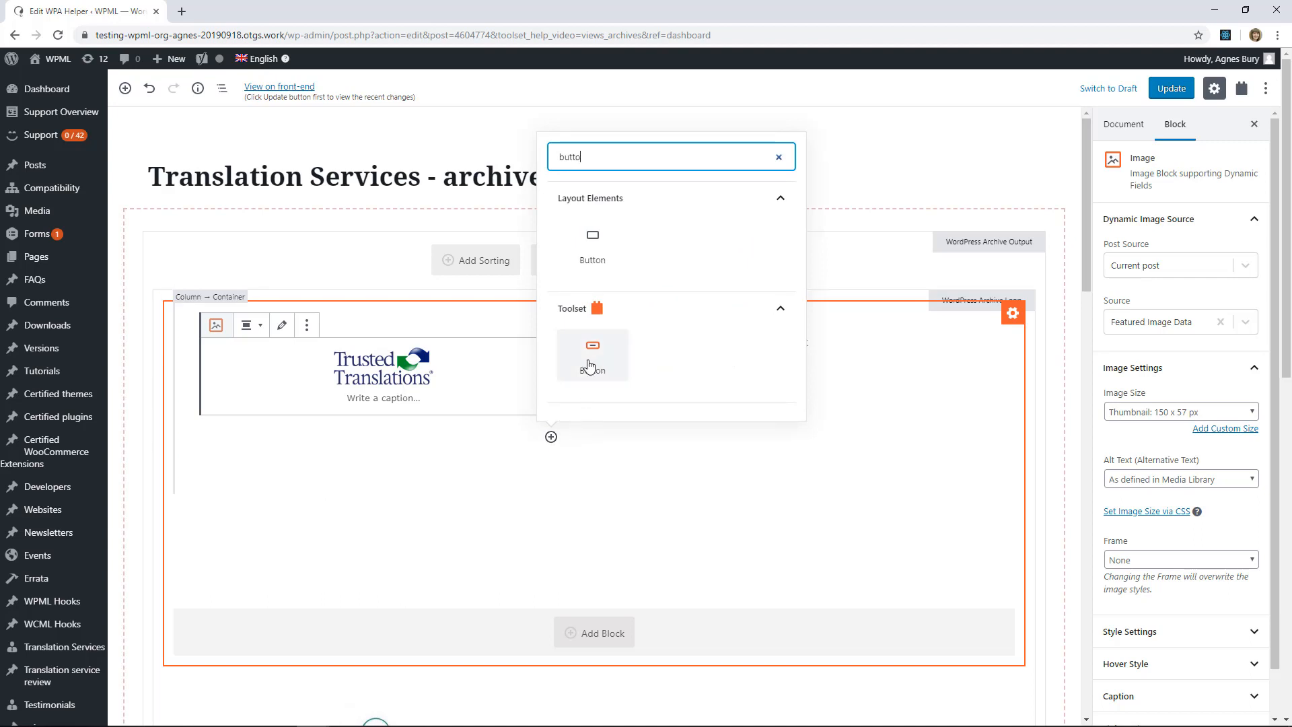
{"action": "left_click", "coordinate": [588, 365]}
{"action": "left_click", "coordinate": [260, 395]}
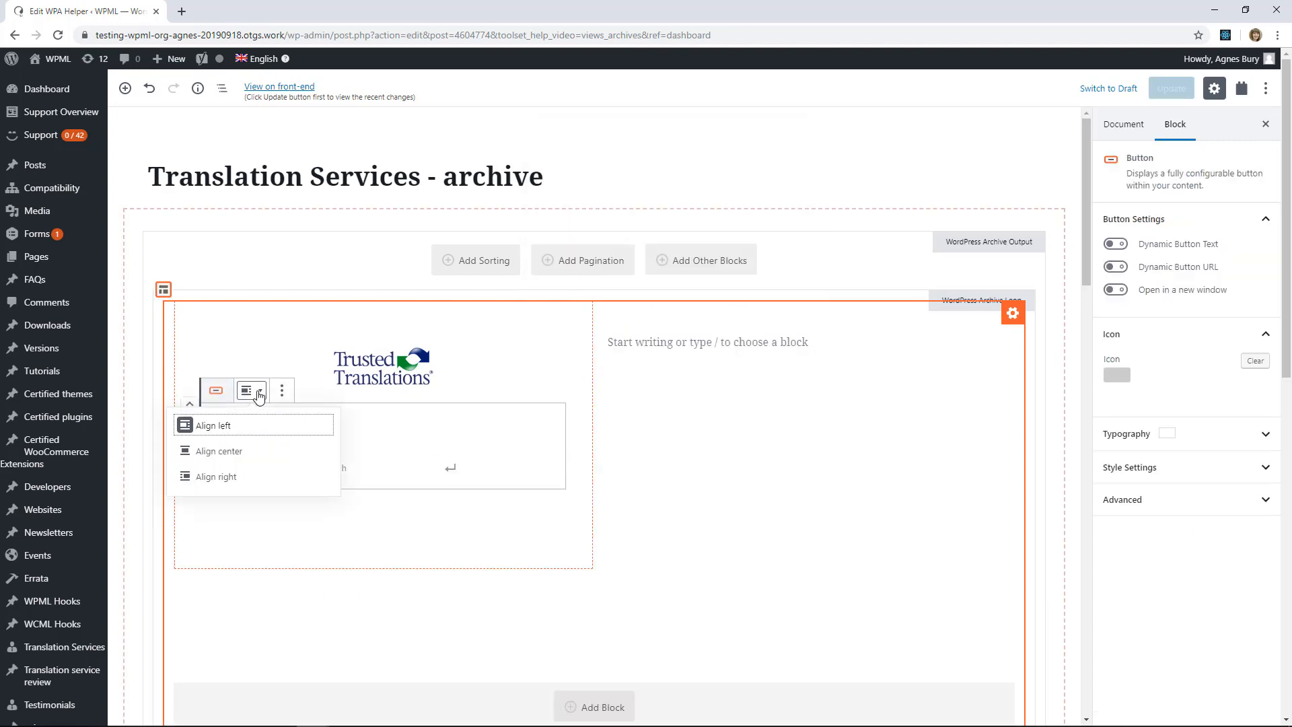
{"action": "left_click", "coordinate": [229, 452]}
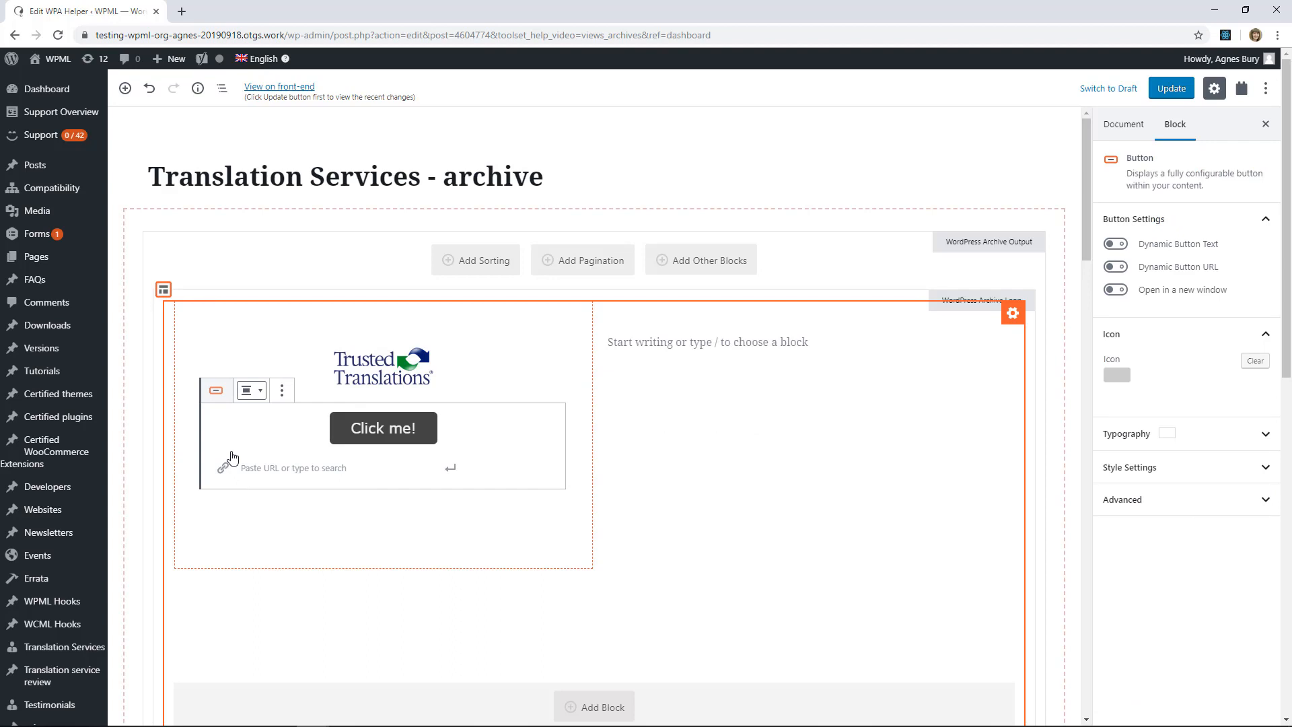
Enable a dynamic URL for the button, taken from the current post's Translation Service field Get quote page
{"action": "left_click", "coordinate": [1116, 267]}
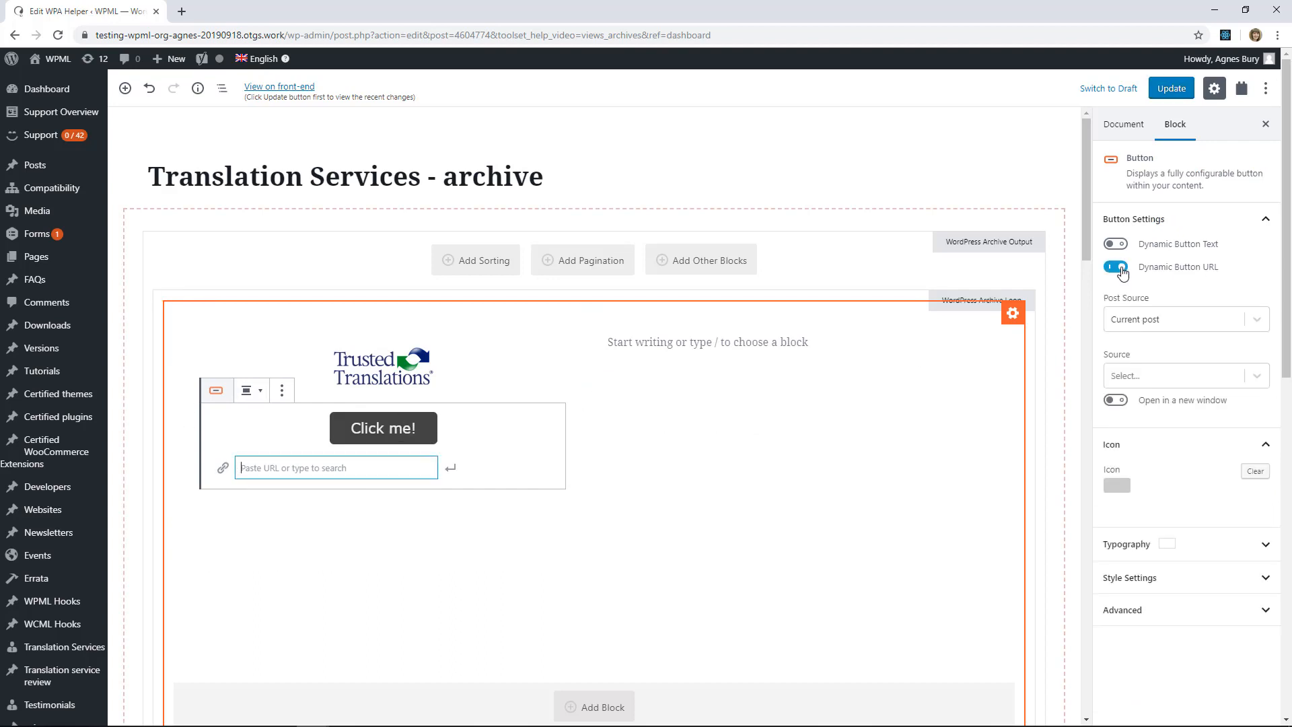
{"action": "left_click", "coordinate": [1159, 379]}
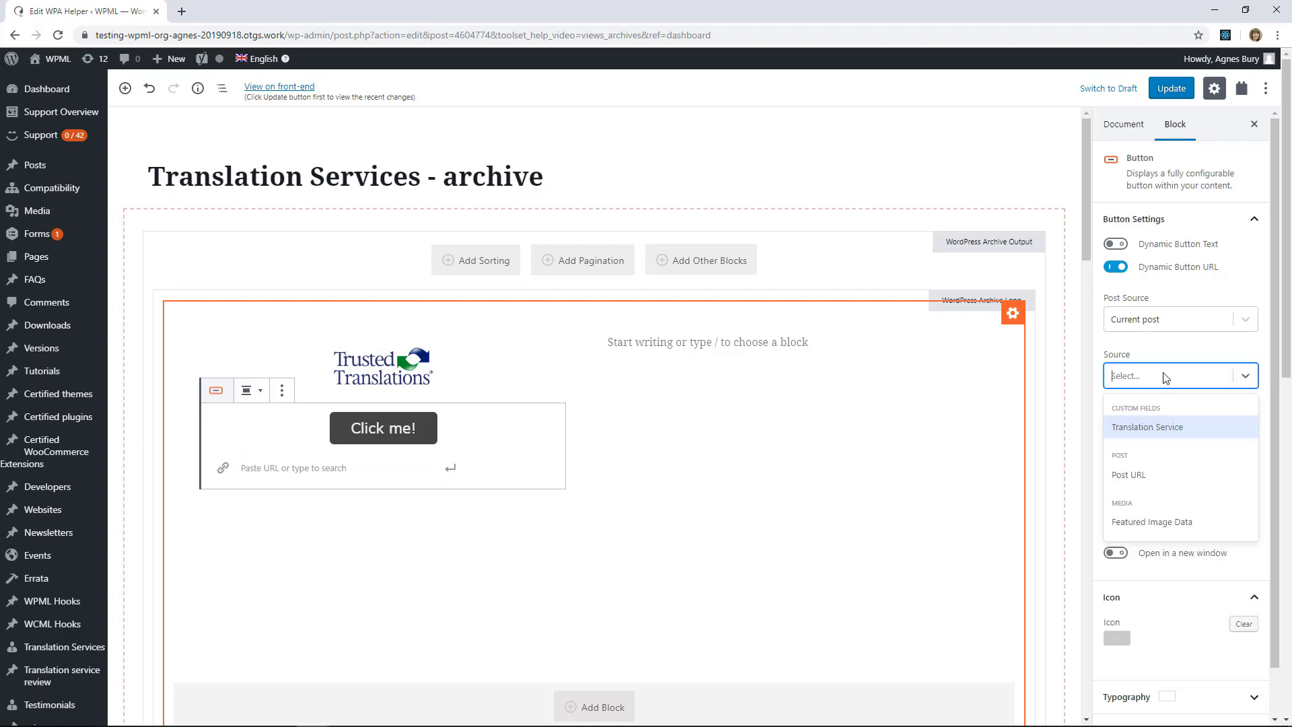
{"action": "left_click", "coordinate": [1132, 427]}
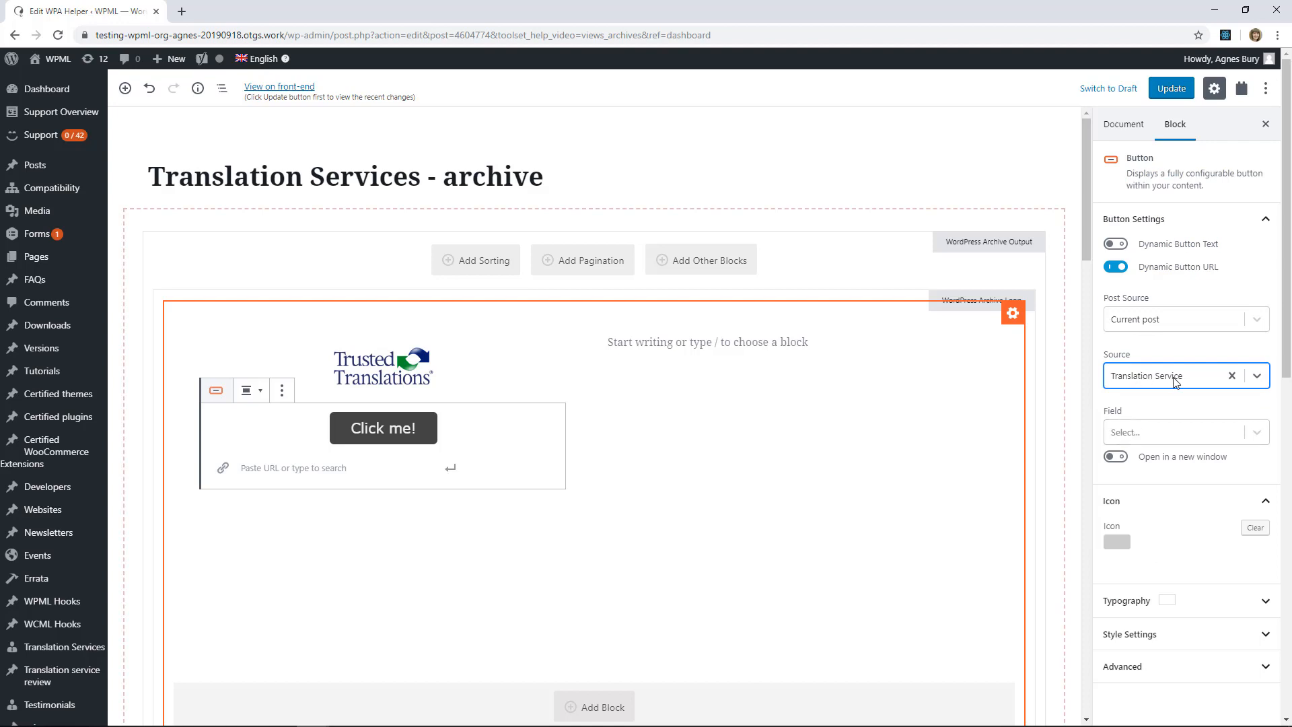
{"action": "left_click", "coordinate": [1158, 438]}
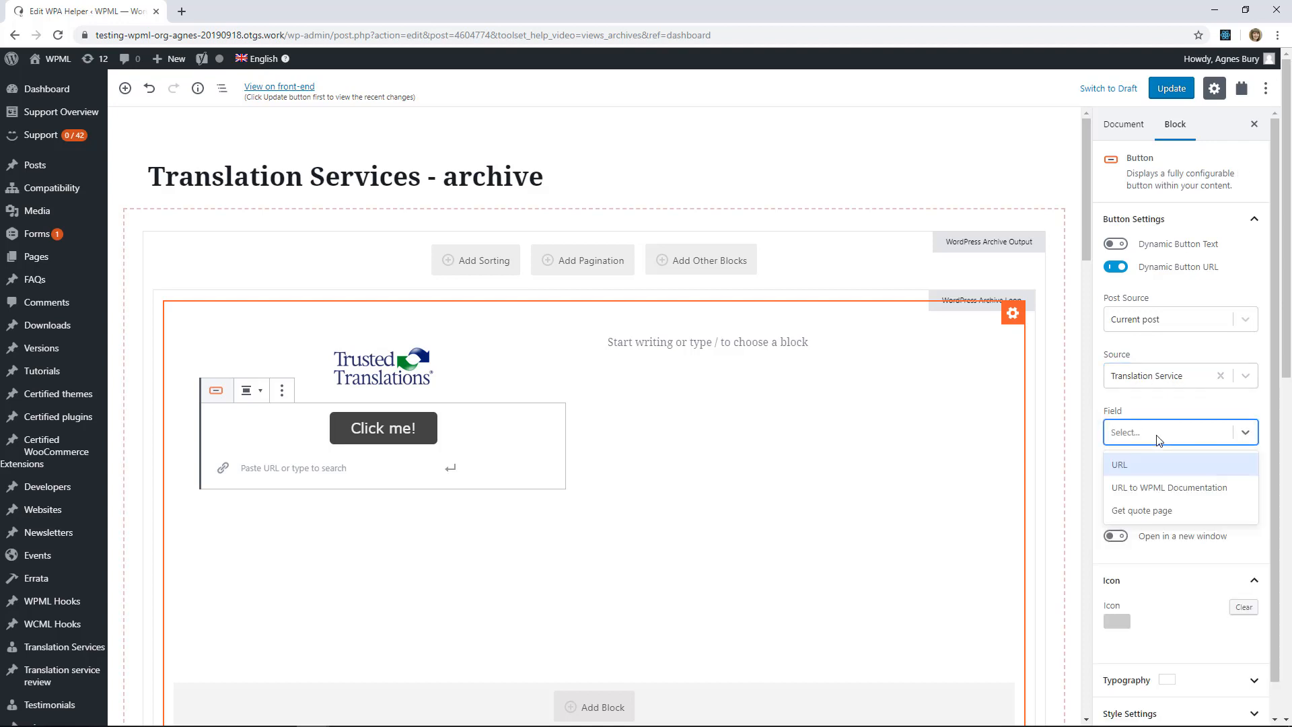
{"action": "left_click", "coordinate": [1144, 513]}
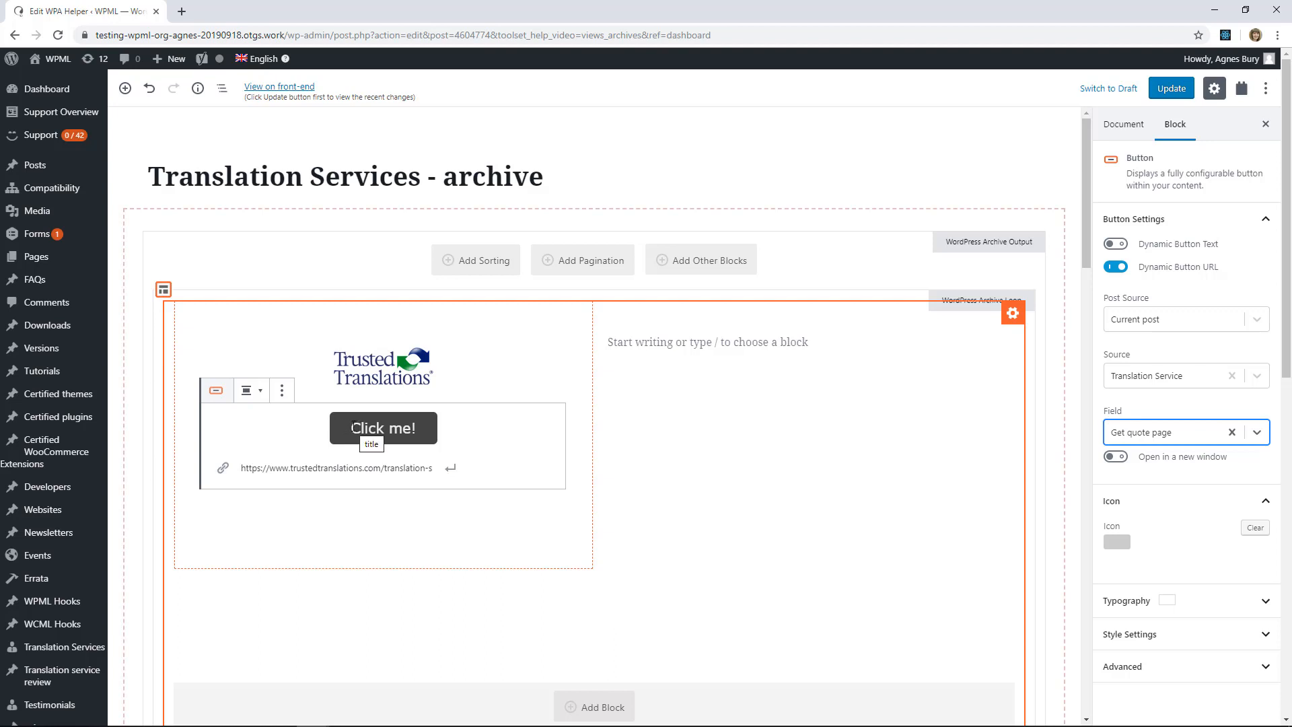
Replace the button's label with "Get a quote"
{"action": "left_click_drag", "start_coordinate": [352, 429], "coordinate": [432, 426]}
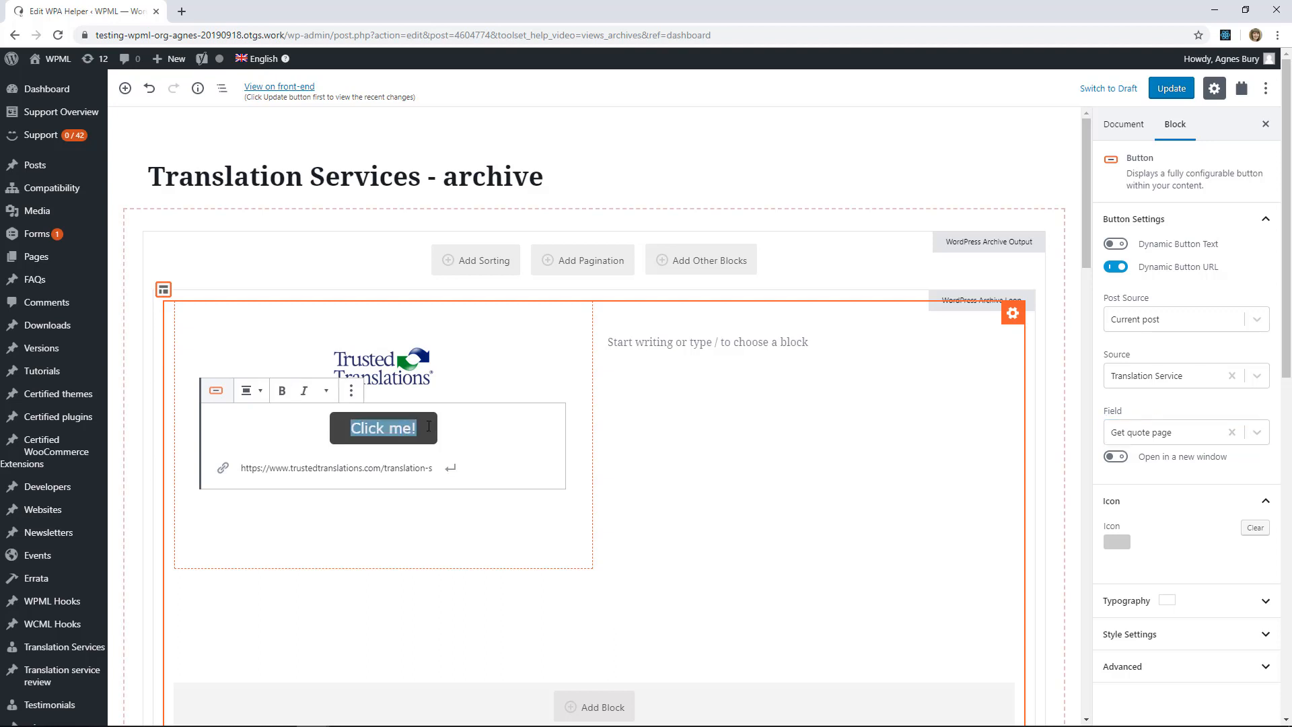
{"action": "type", "text": "M"}
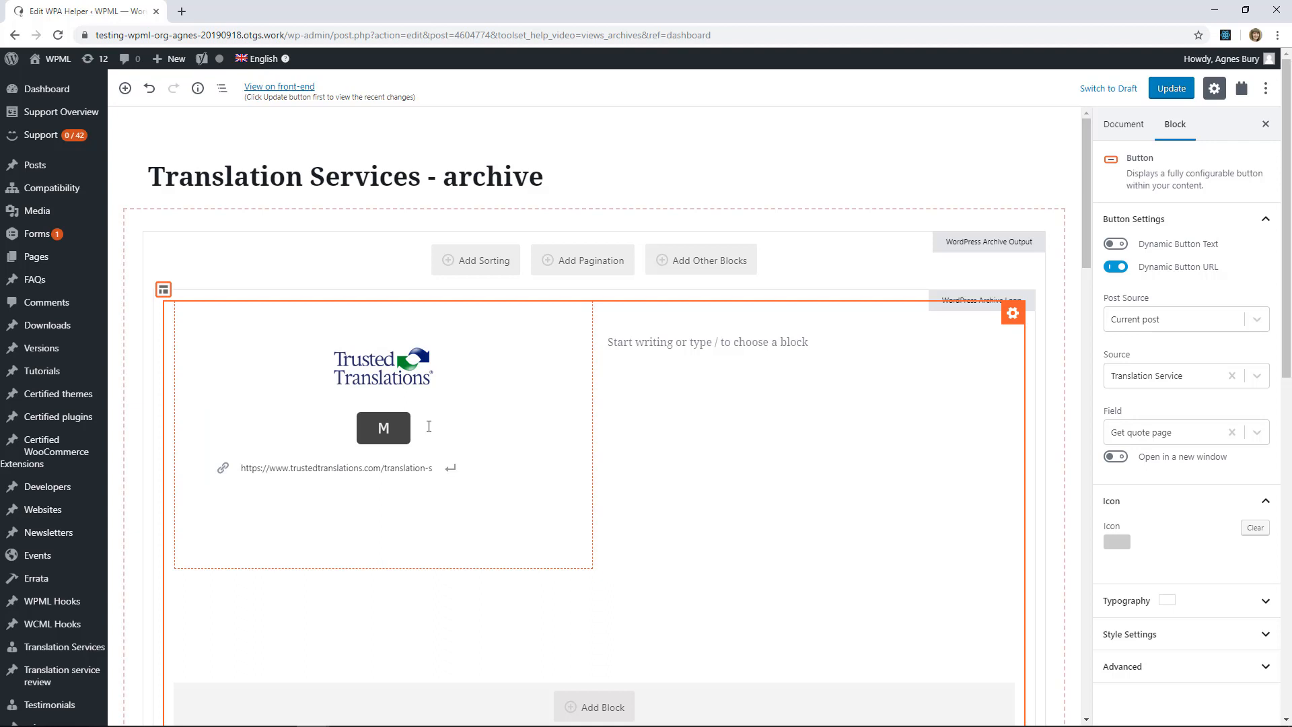
{"action": "key", "text": "BackSpace"}
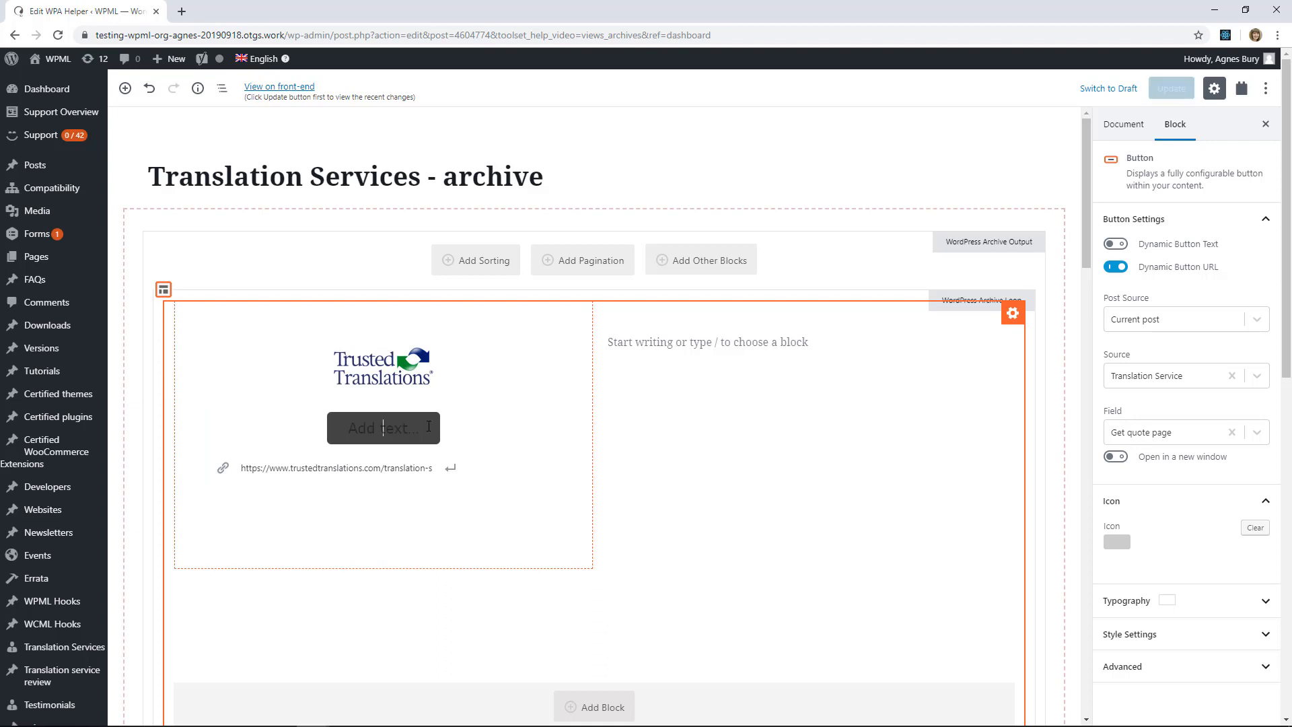
{"action": "type", "text": "Get a quote"}
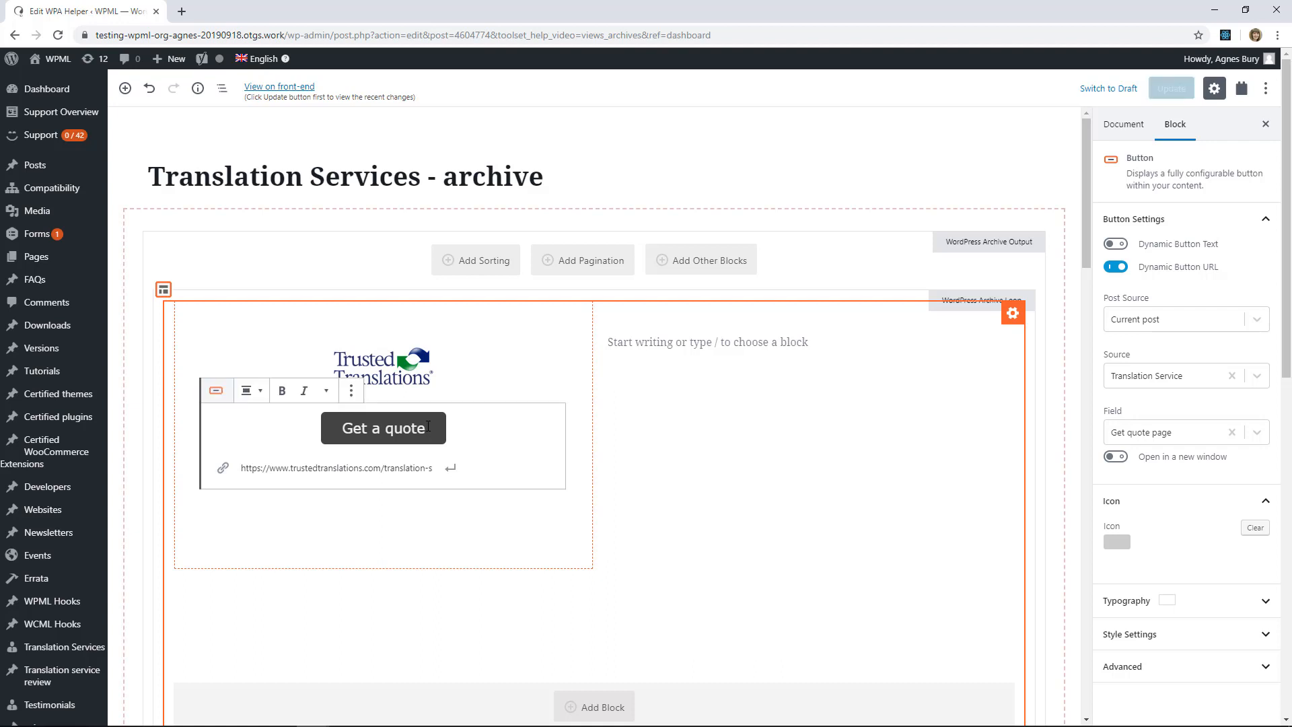
Format the button text with font size 14, uppercase, 1 px letter spacing and white color
{"action": "left_click", "coordinate": [1206, 603]}
{"action": "scroll", "coordinate": [1206, 603], "scroll_direction": "down", "scroll_amount": 5}
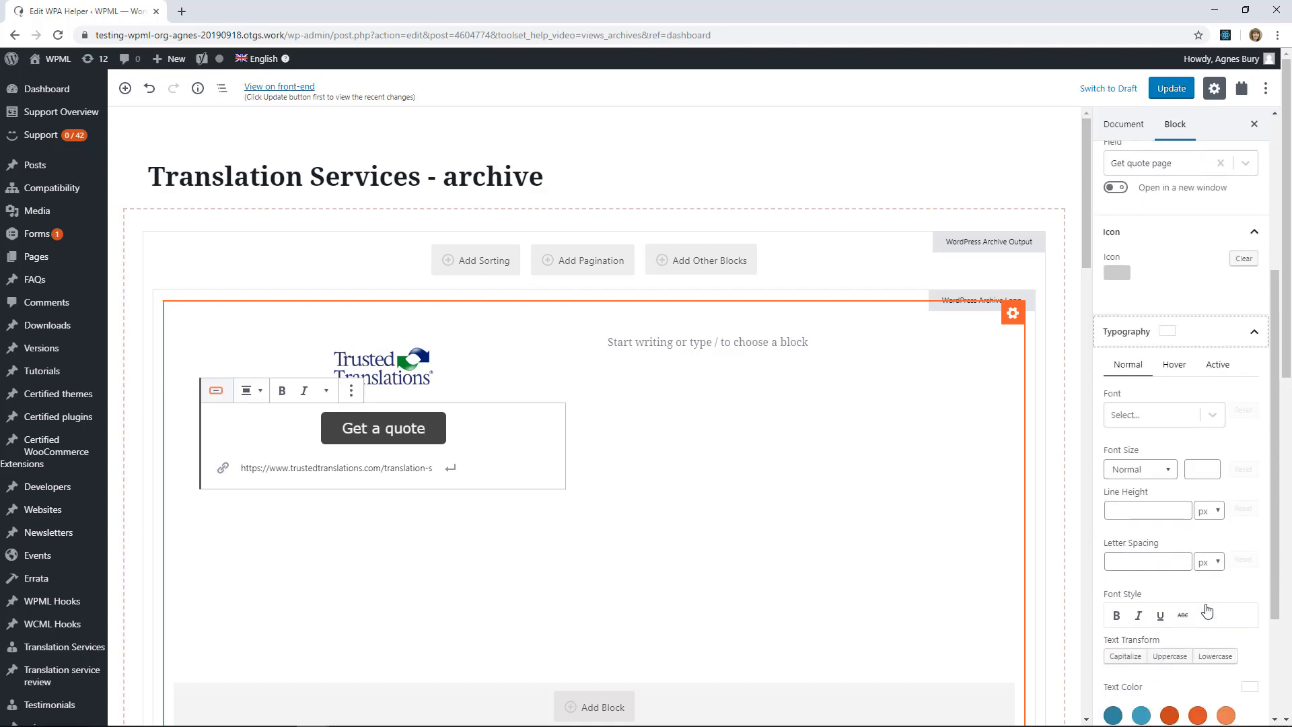
{"action": "left_click", "coordinate": [1200, 403]}
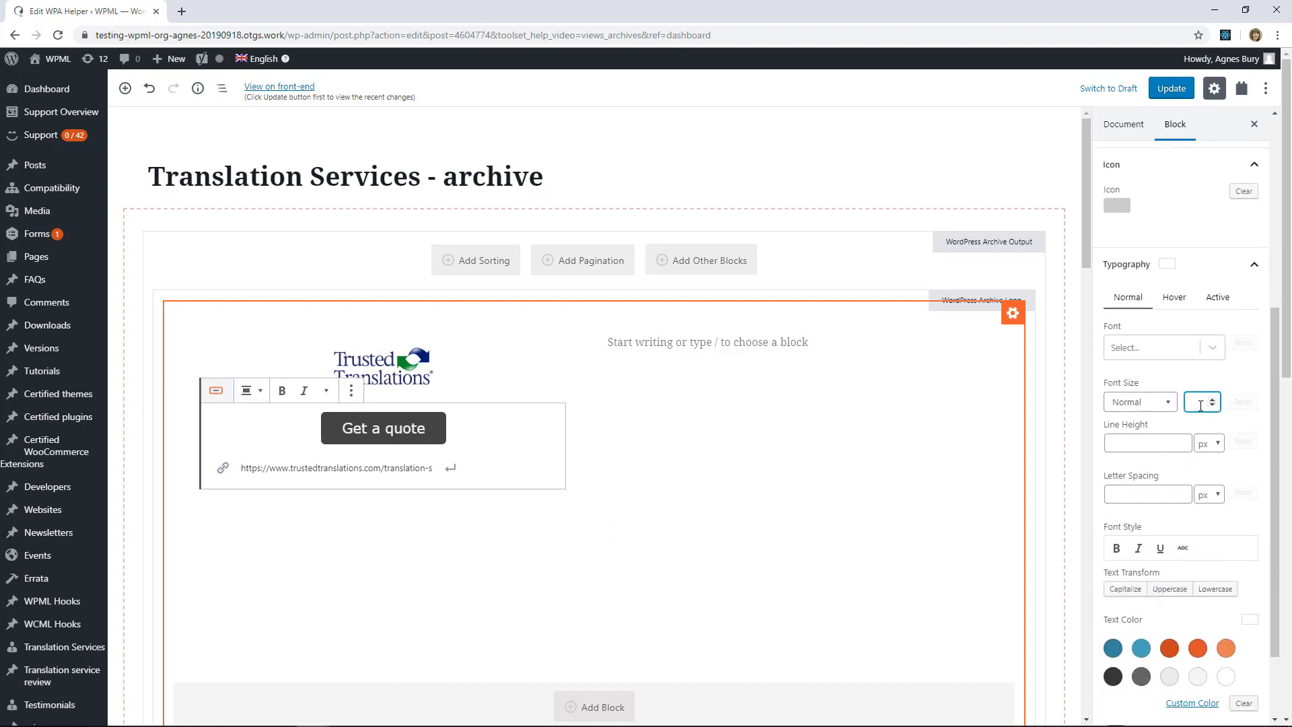
{"action": "type", "text": "14"}
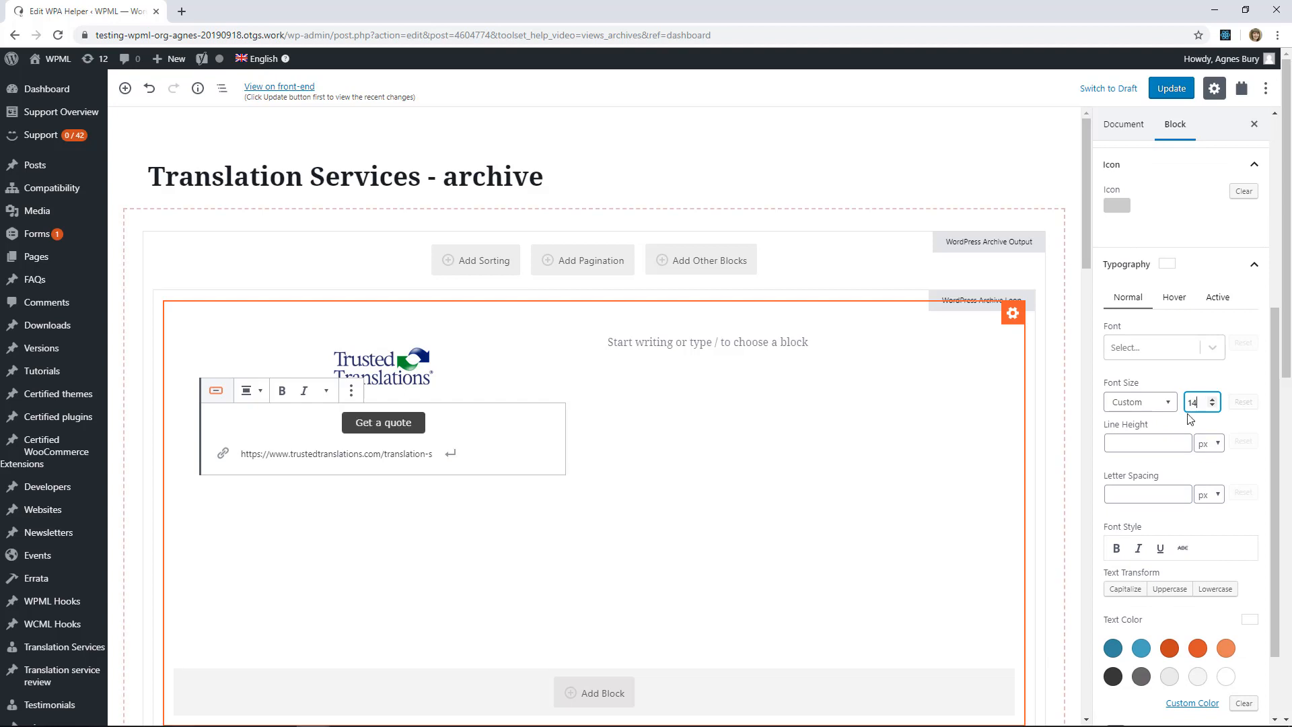
{"action": "left_click", "coordinate": [1170, 590]}
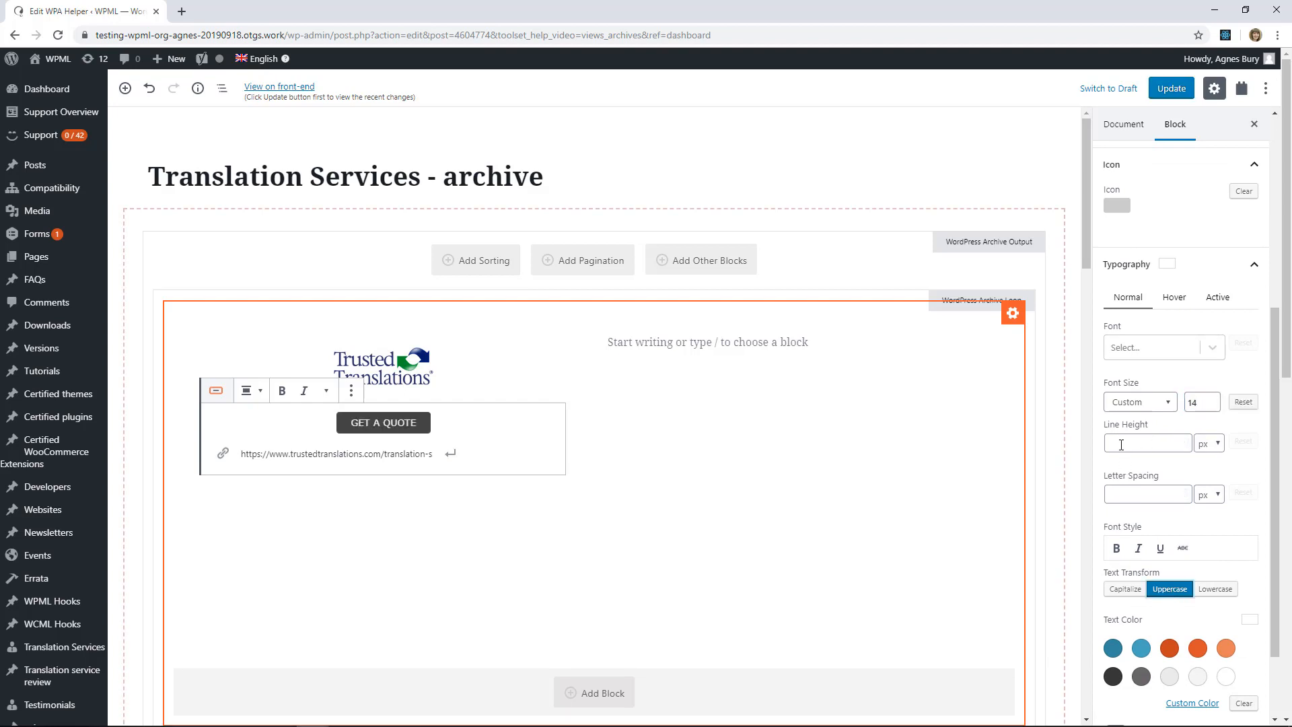
{"action": "left_click", "coordinate": [1114, 491]}
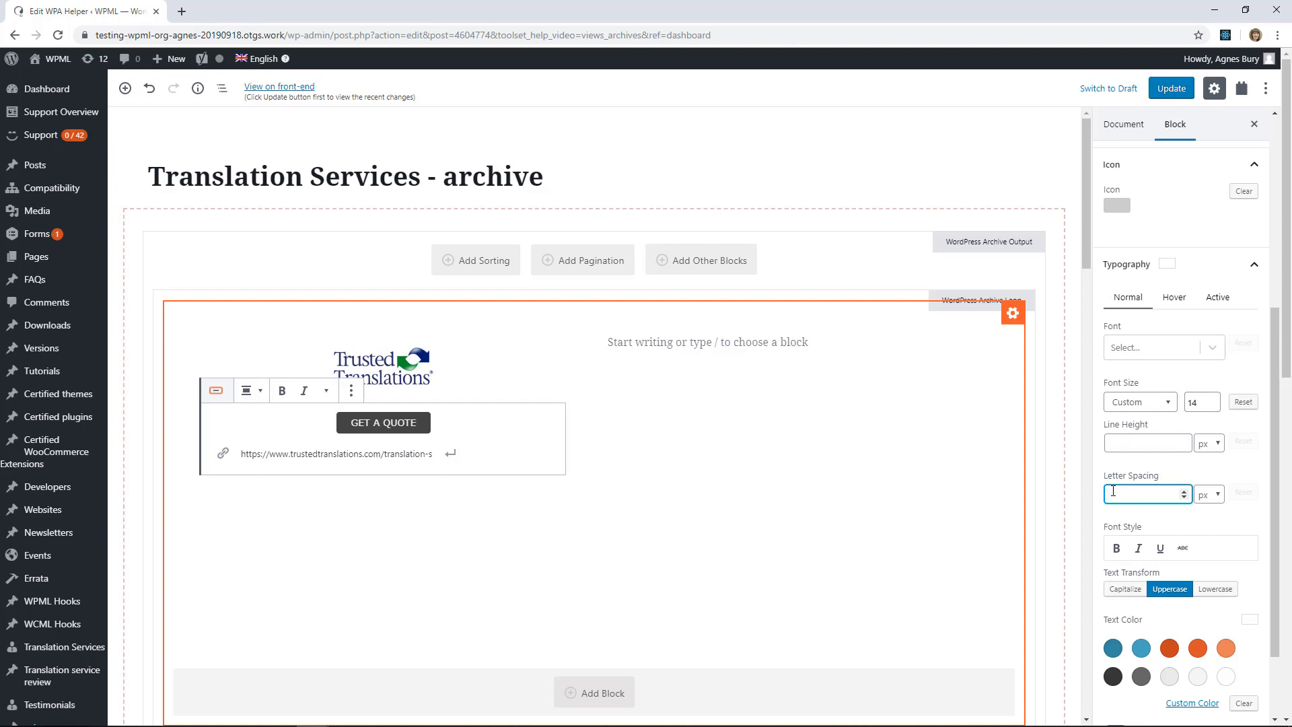
{"action": "type", "text": "1"}
{"action": "scroll", "coordinate": [1276, 464], "scroll_direction": "down", "scroll_amount": 2}
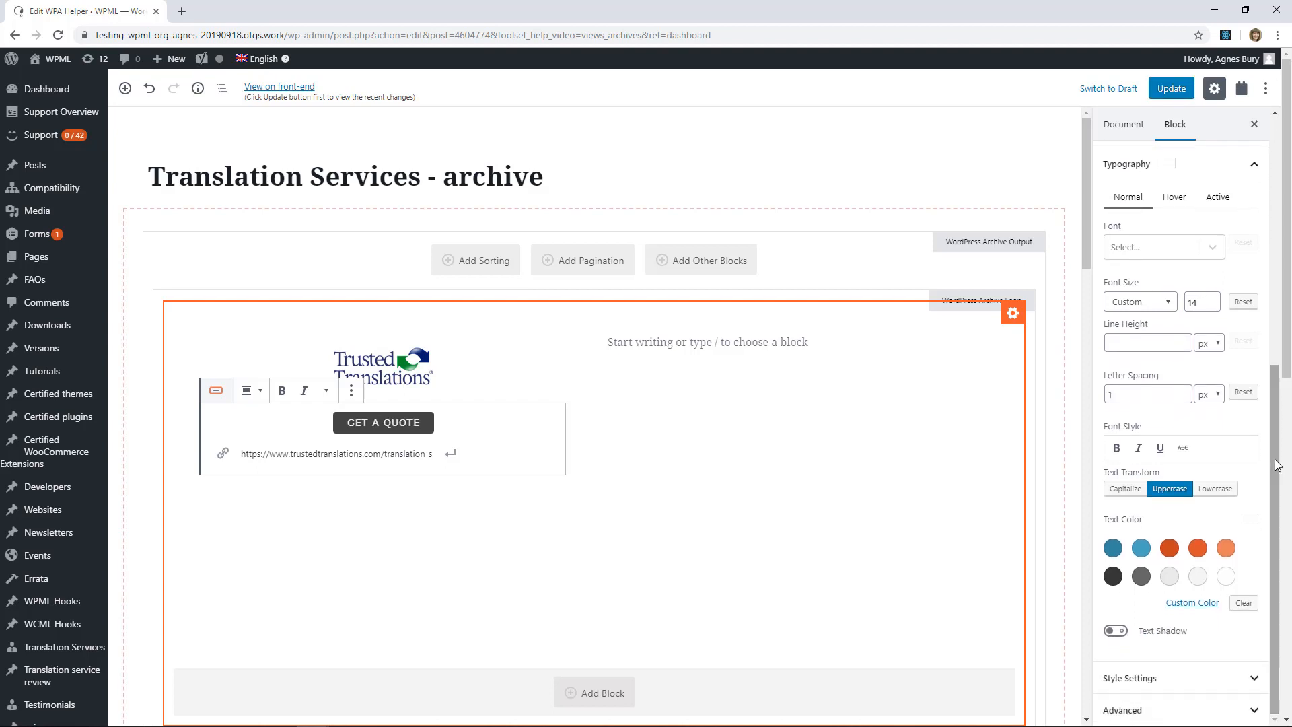
{"action": "left_click", "coordinate": [1193, 686]}
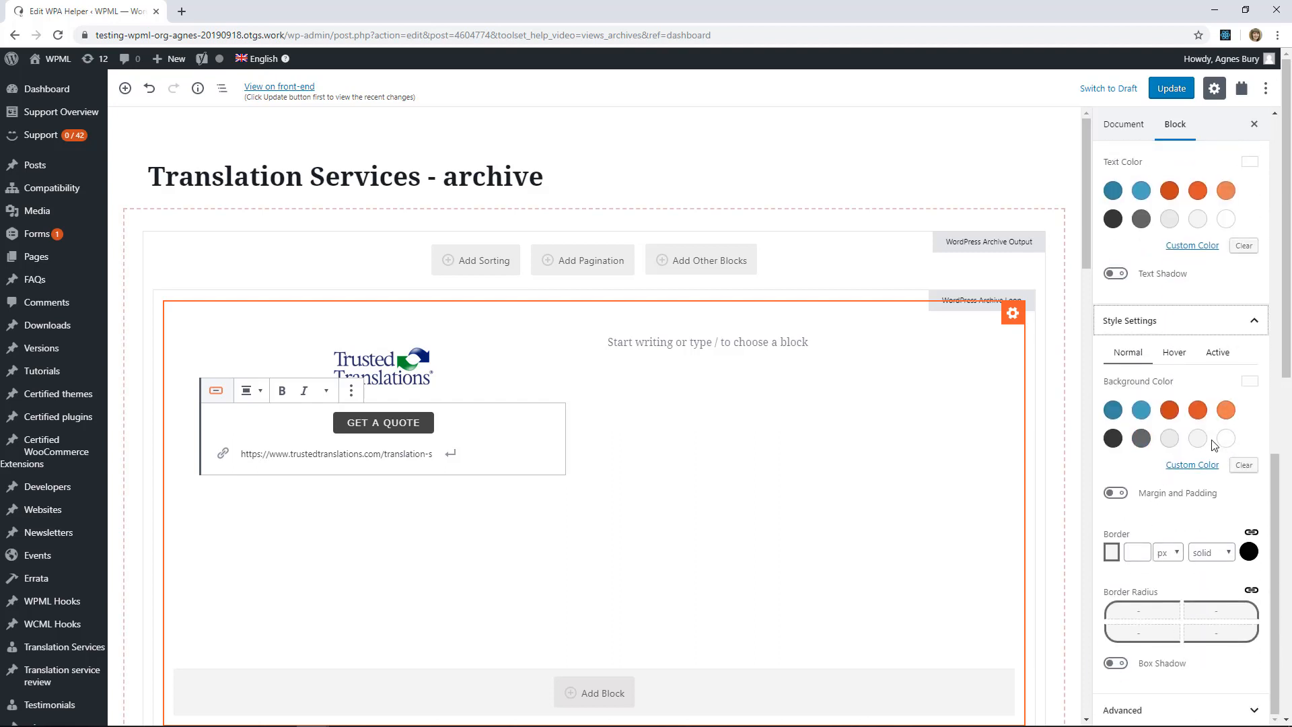
{"action": "left_click", "coordinate": [1224, 220]}
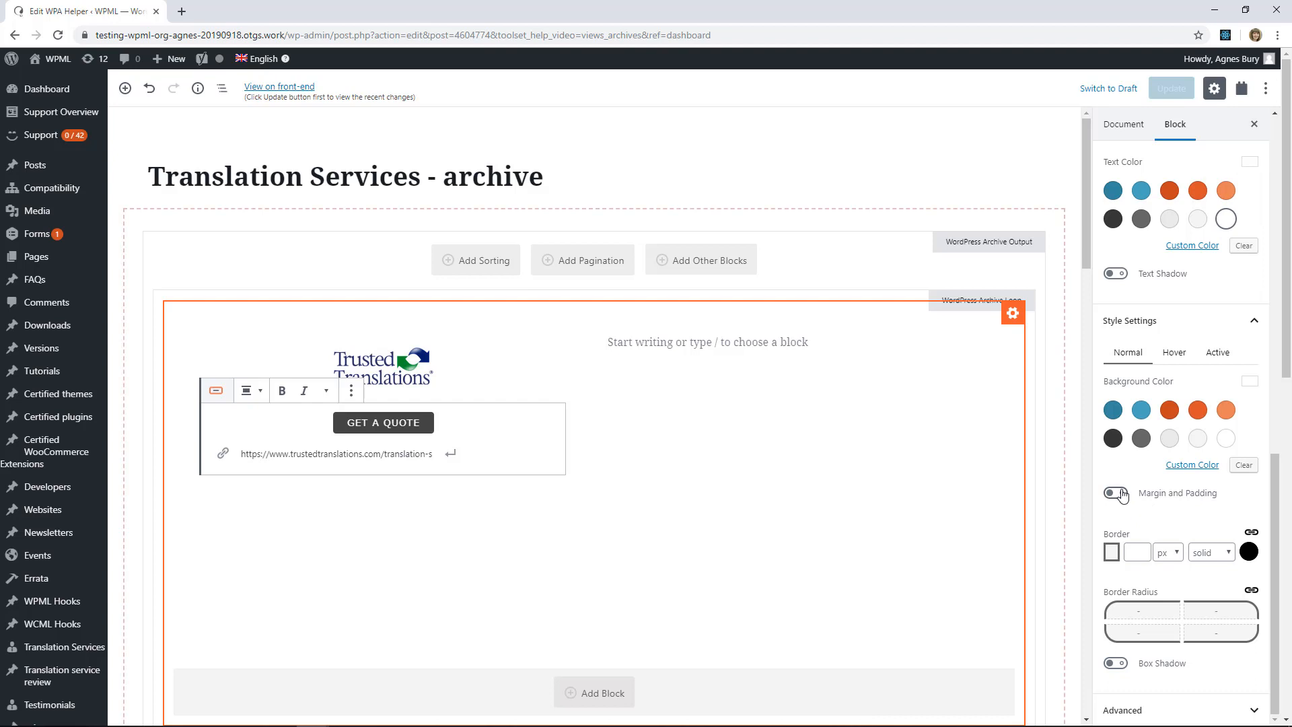
Set the button's padding to 8 px top, 10 px bottom and 15 px on both sides, and its hover background color to dark blue
{"action": "left_click", "coordinate": [1118, 494]}
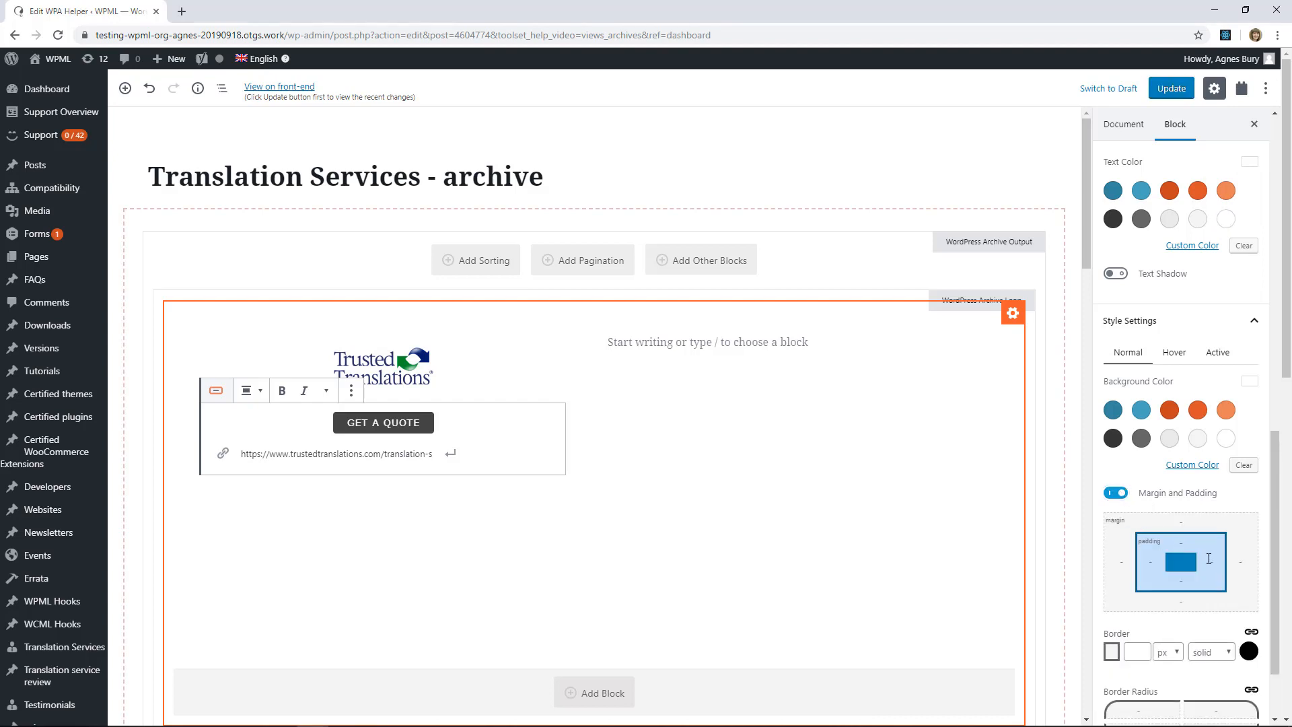
{"action": "left_click", "coordinate": [1179, 586]}
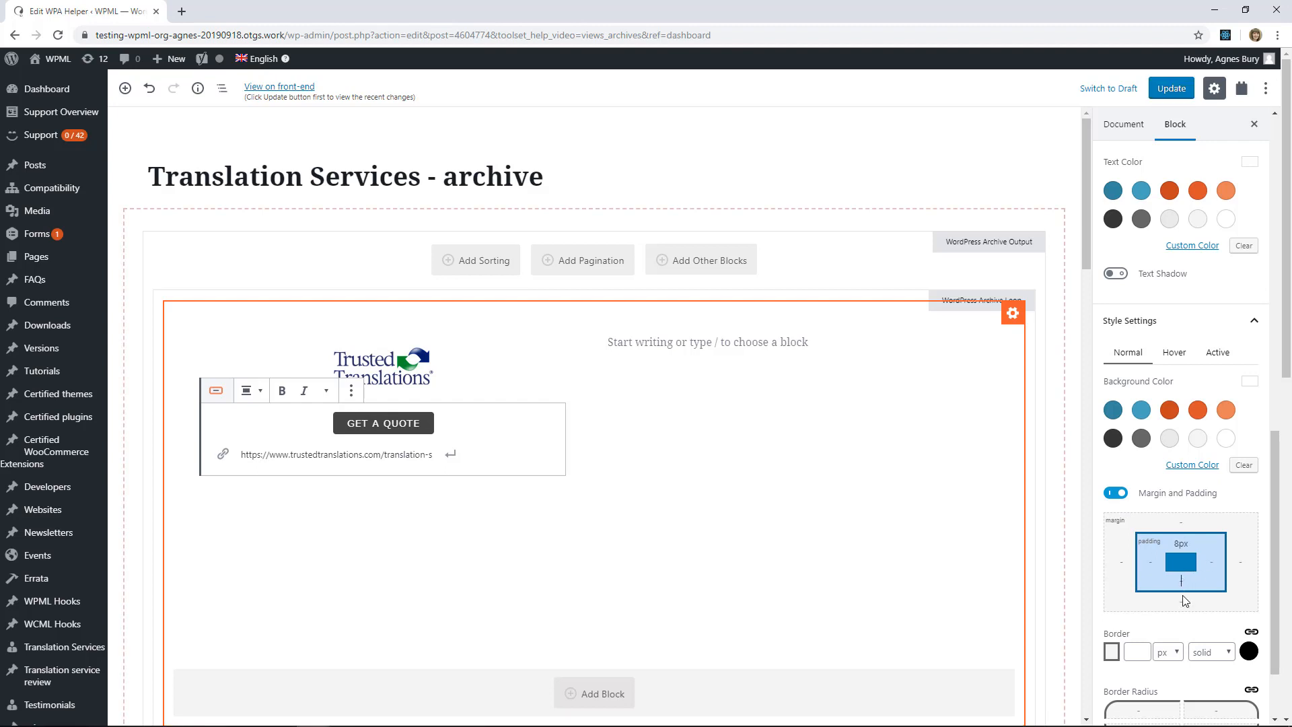
{"action": "type", "text": "10"}
{"action": "left_click", "coordinate": [1149, 563]}
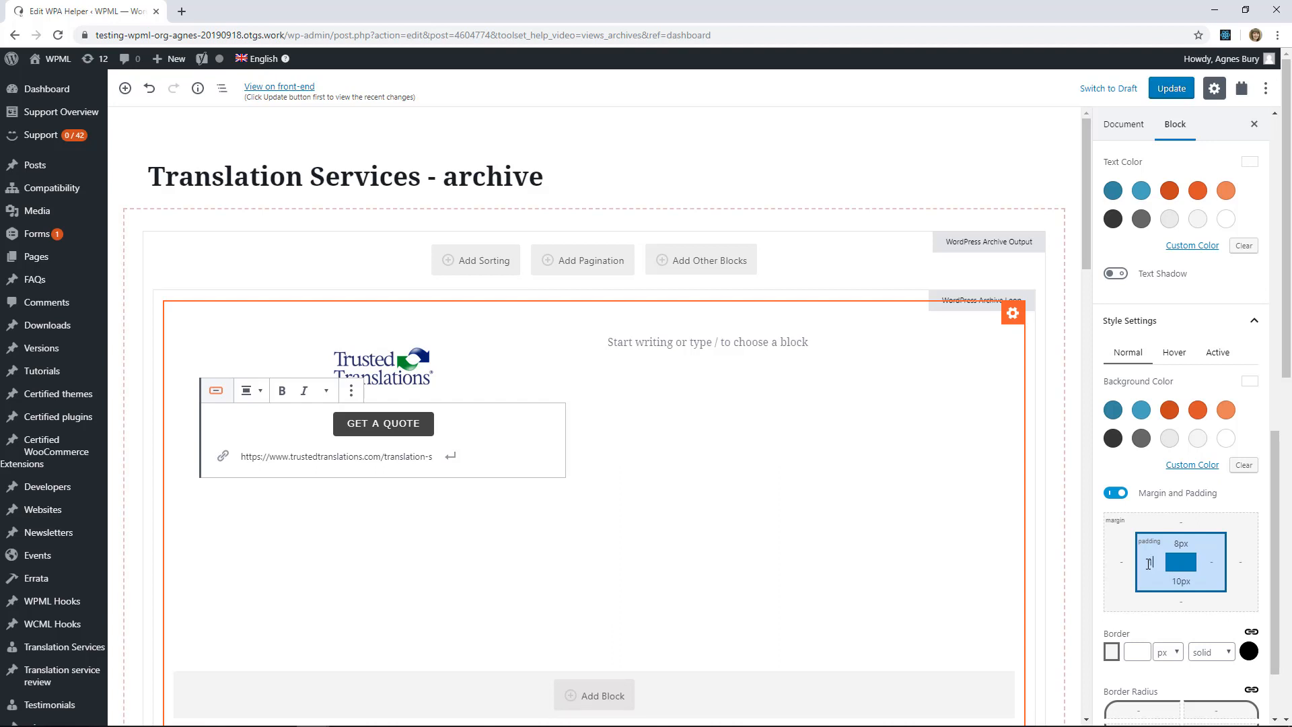
{"action": "left_click", "coordinate": [1211, 563]}
{"action": "type", "text": "15"}
{"action": "left_click", "coordinate": [1175, 361]}
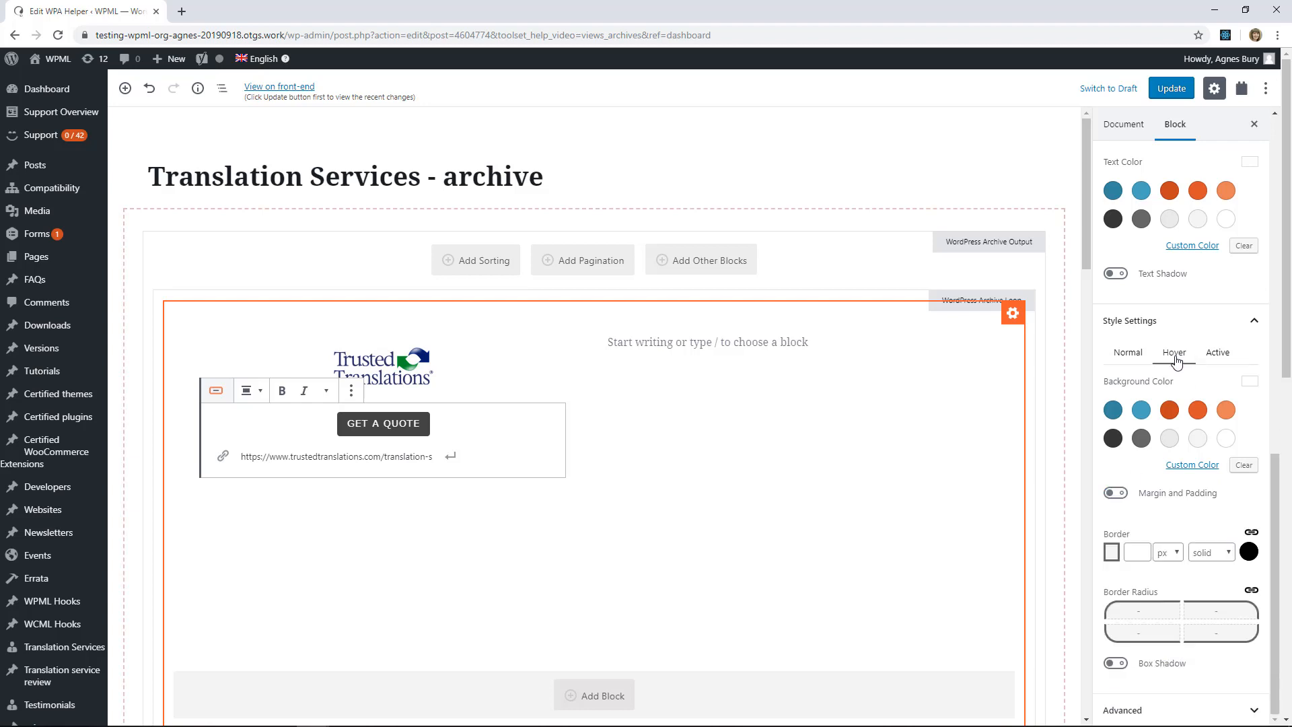
{"action": "left_click", "coordinate": [1114, 412]}
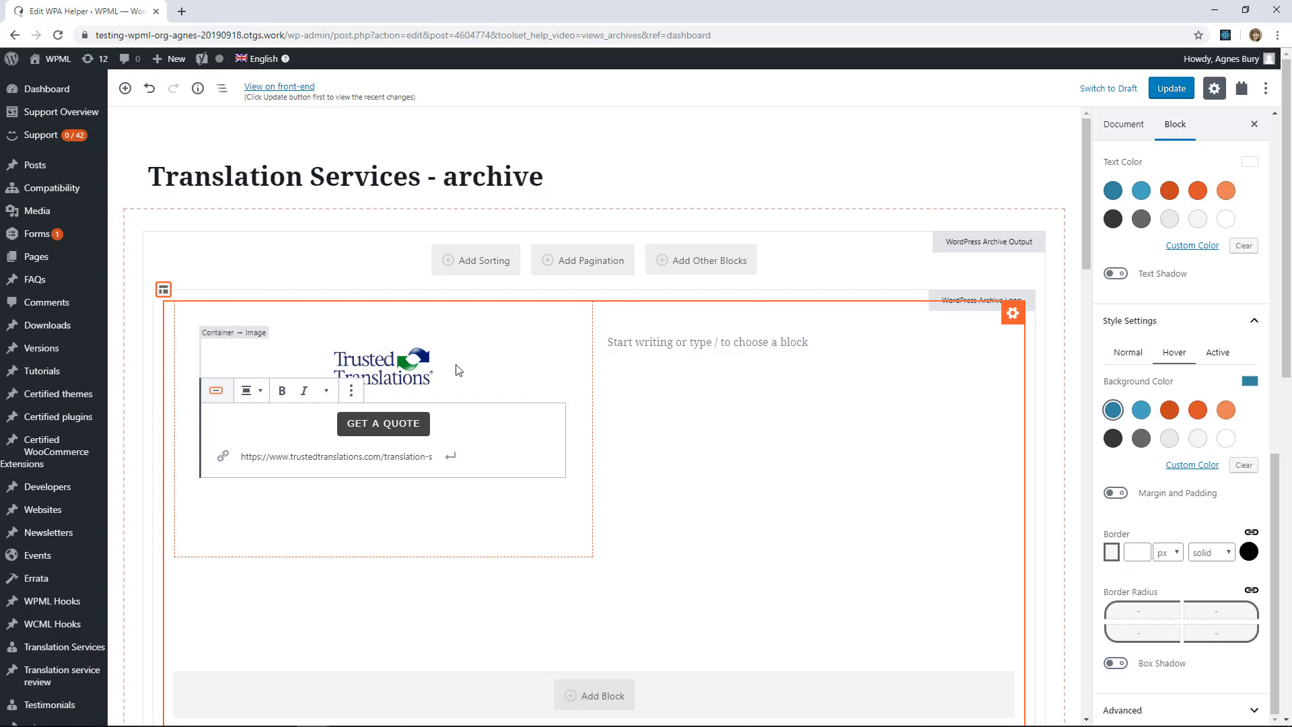
Give the container around the logo and button a solid white background
{"action": "left_click", "coordinate": [462, 499]}
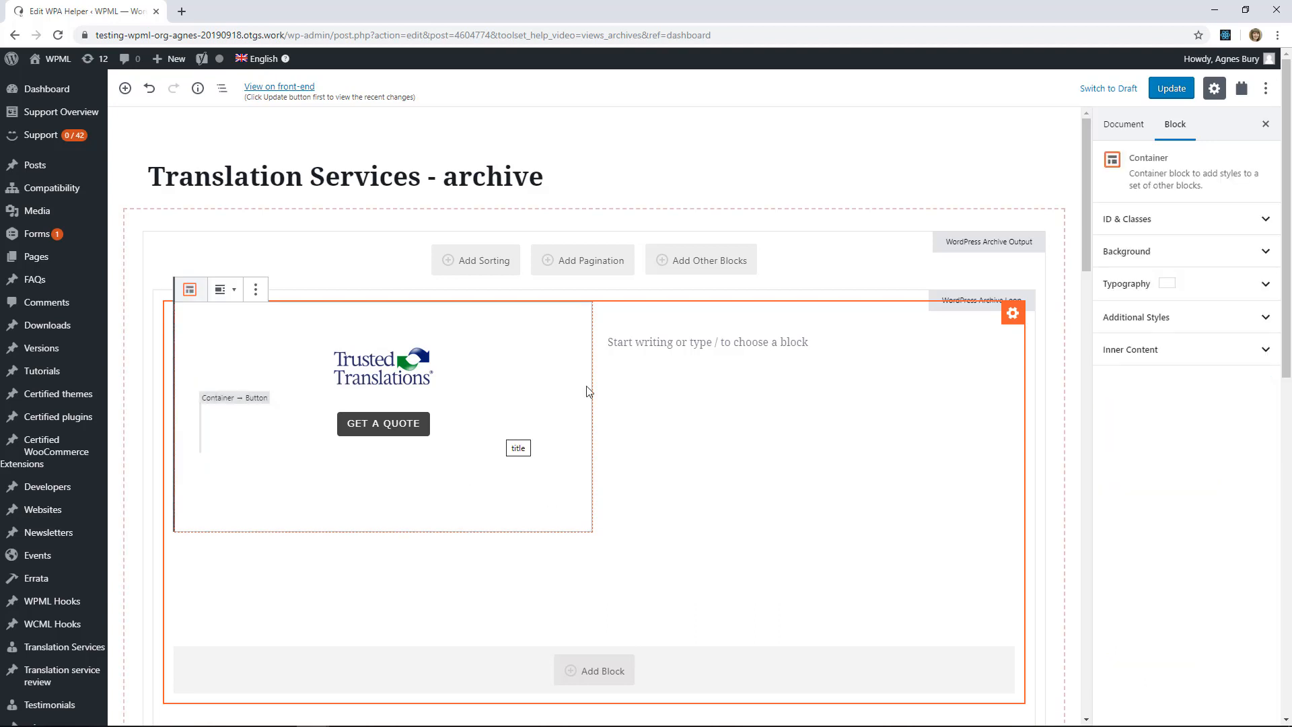
{"action": "left_click", "coordinate": [1187, 254]}
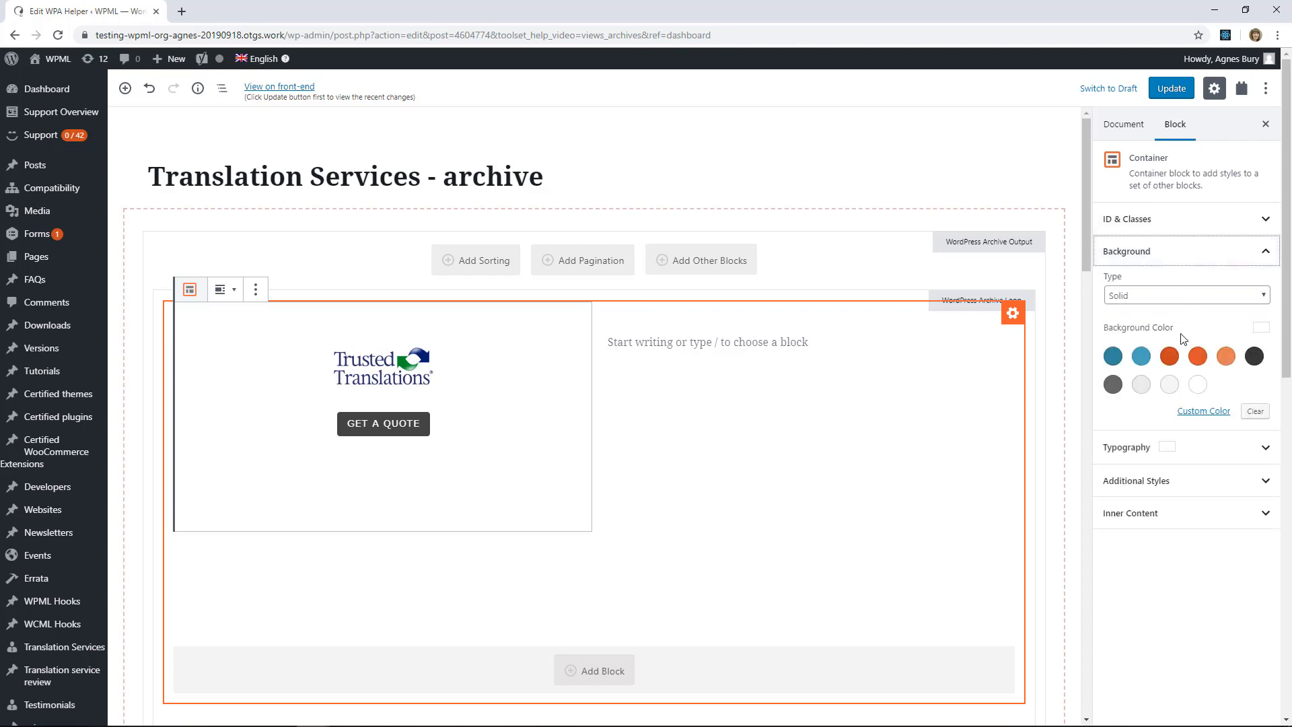
{"action": "left_click", "coordinate": [1199, 386]}
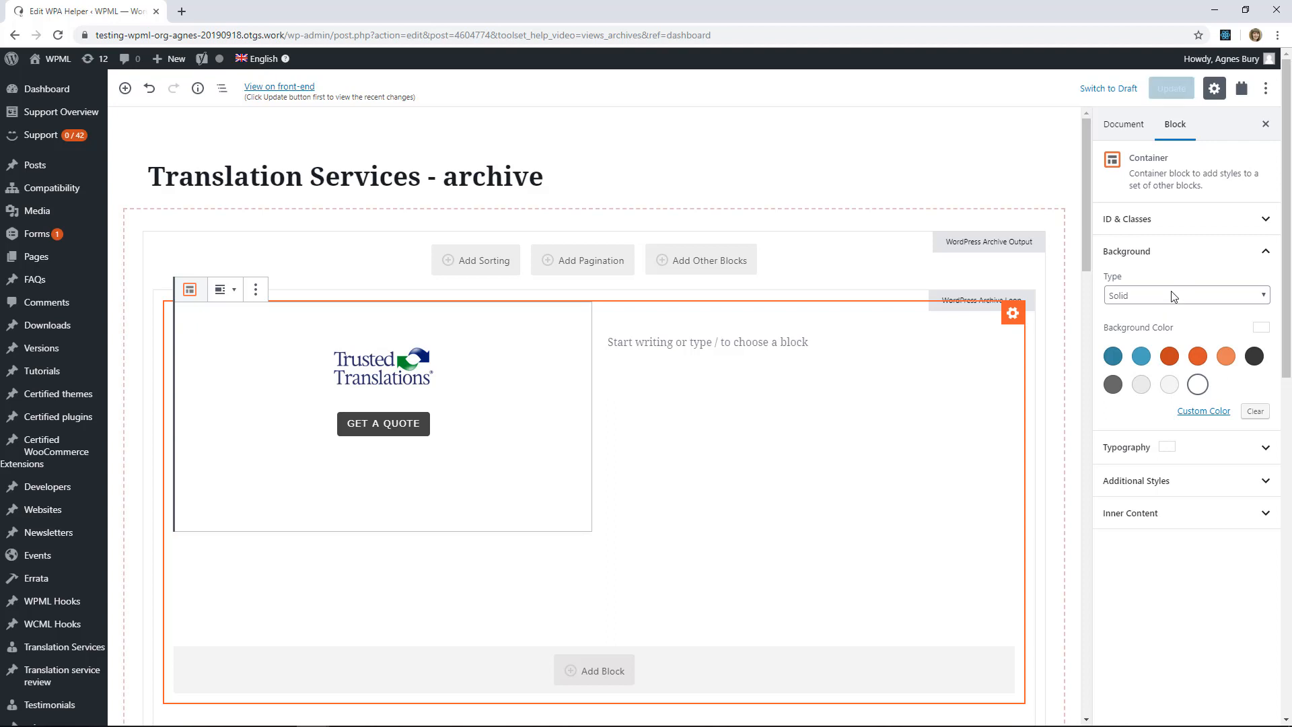
Enable a box shadow on the container around the logo and button, coloured light gray (RGB 189, 189, 189) at 0.5 opacity
{"action": "left_click", "coordinate": [1188, 483]}
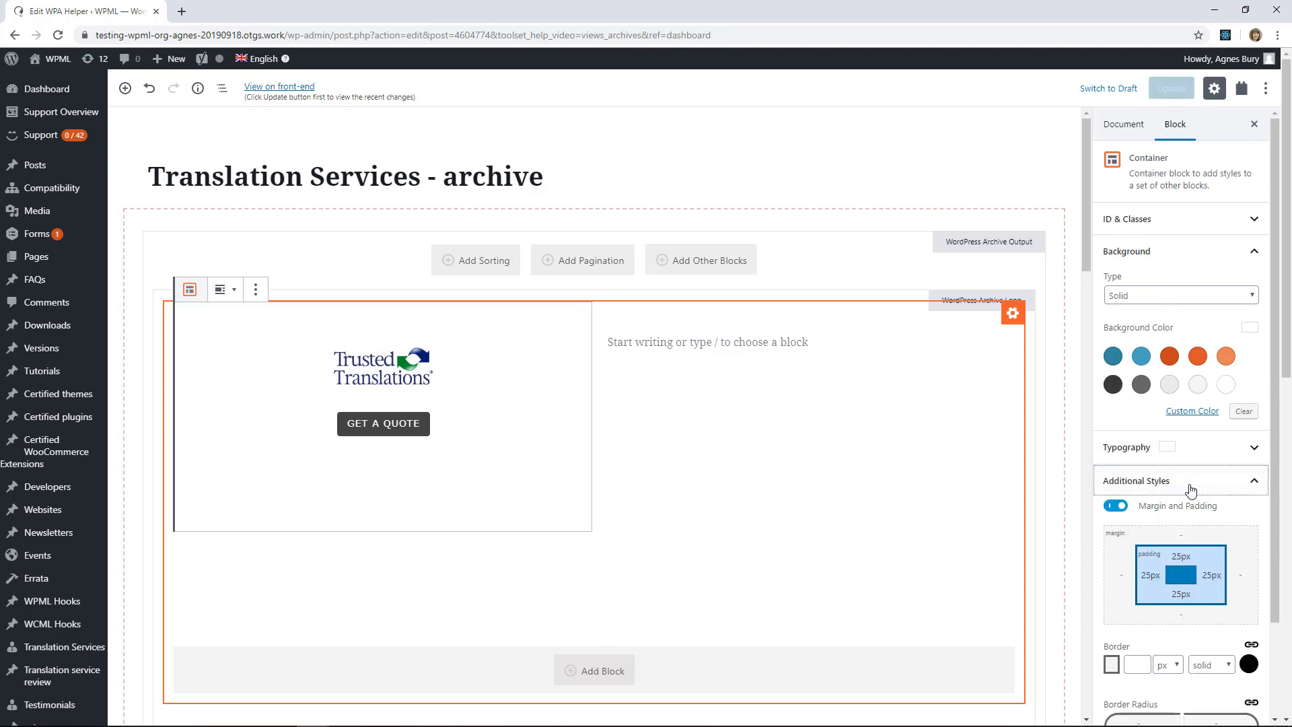
{"action": "scroll", "coordinate": [1189, 554], "scroll_direction": "down", "scroll_amount": 2}
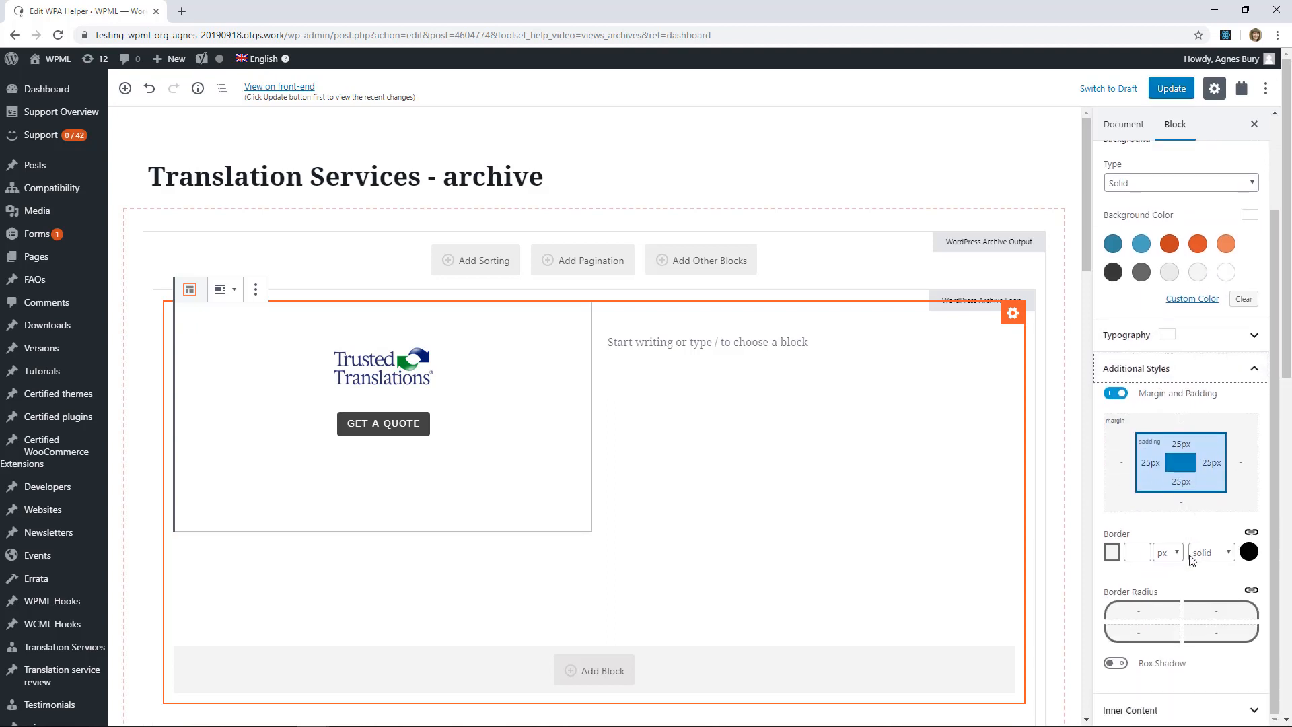
{"action": "left_click", "coordinate": [1116, 663]}
{"action": "scroll", "coordinate": [1171, 653], "scroll_direction": "down", "scroll_amount": 3}
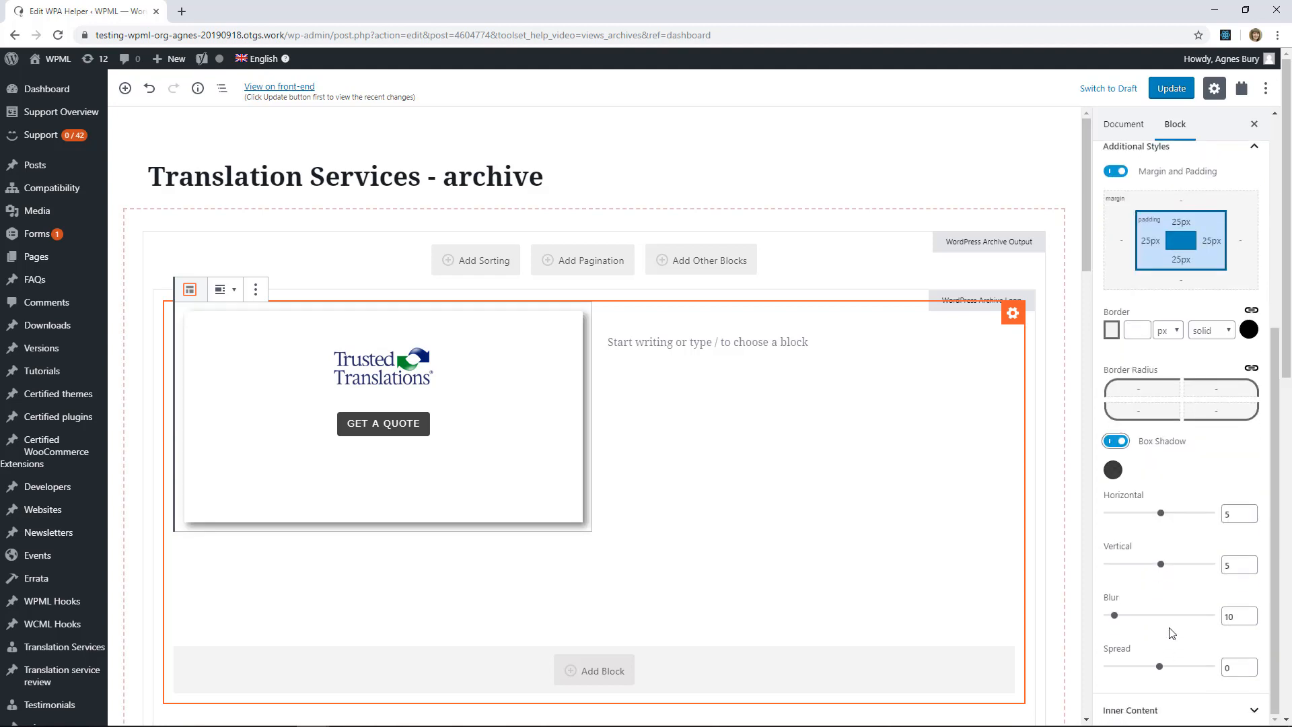
{"action": "scroll", "coordinate": [1159, 569], "scroll_direction": "down", "scroll_amount": 2}
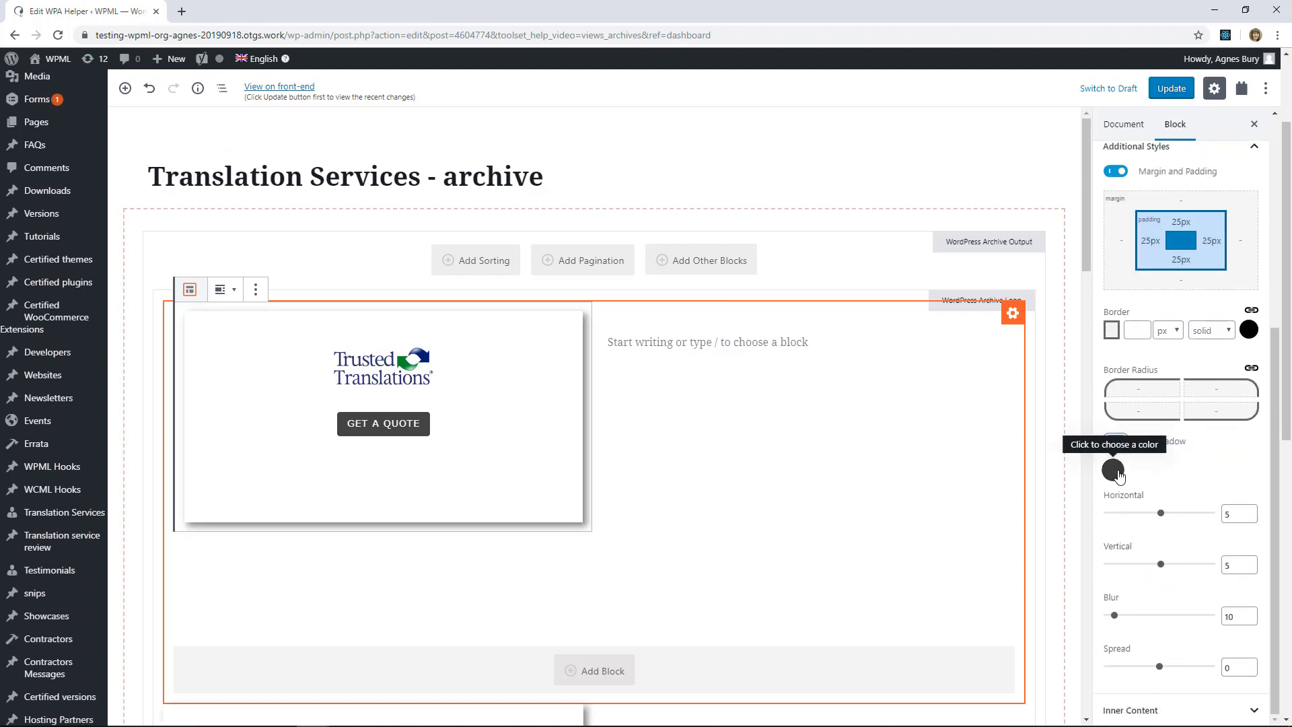
{"action": "left_click", "coordinate": [1113, 471]}
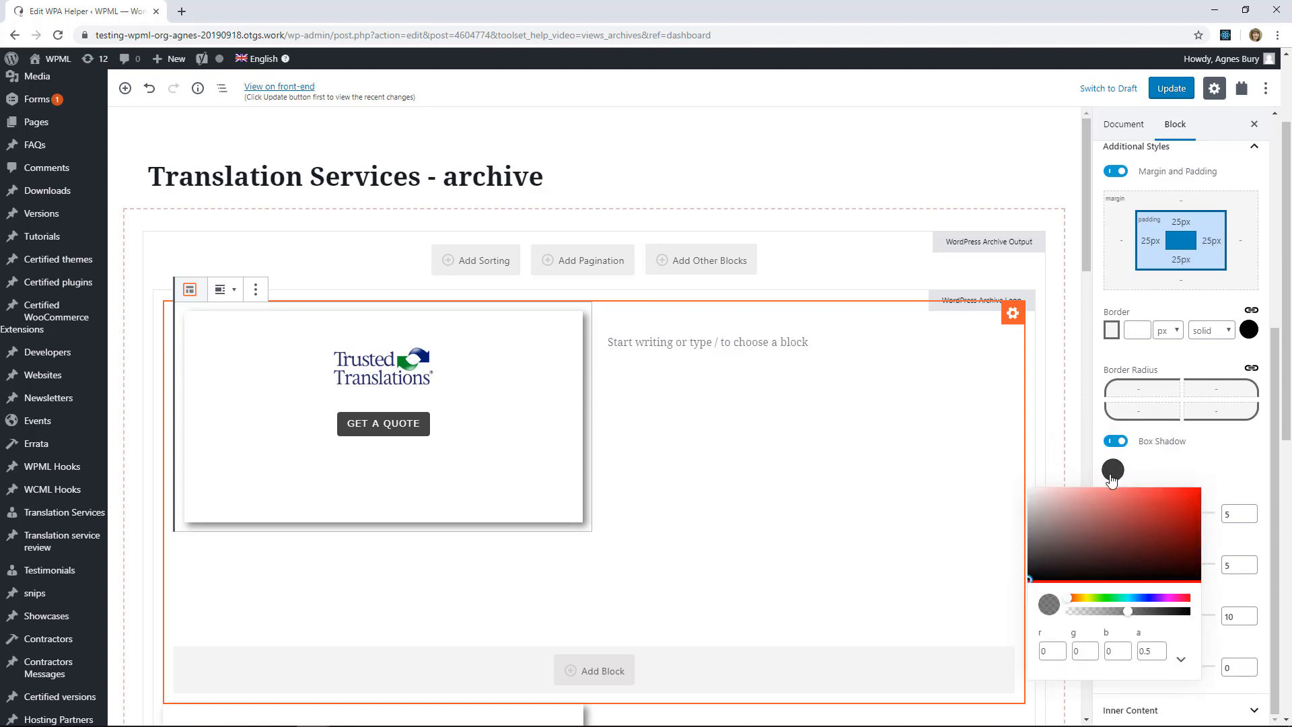
{"action": "left_click", "coordinate": [1031, 573]}
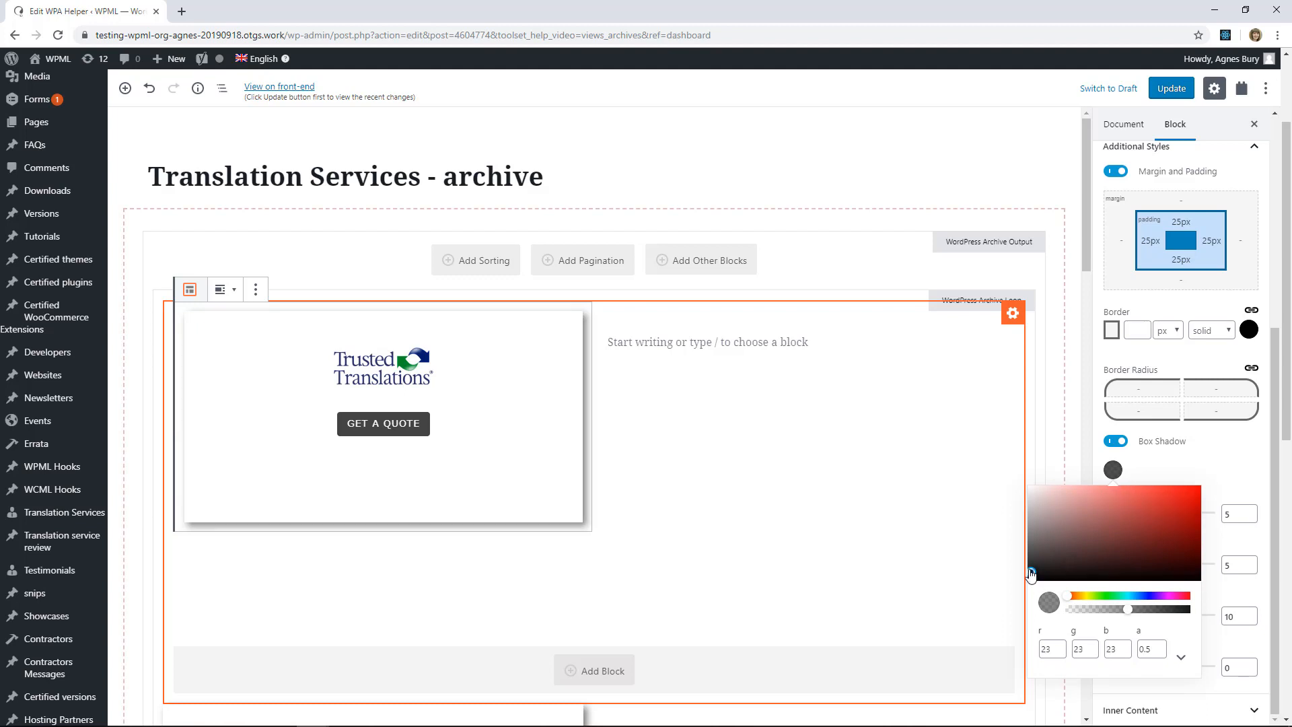
{"action": "left_click_drag", "start_coordinate": [1031, 573], "coordinate": [1021, 514]}
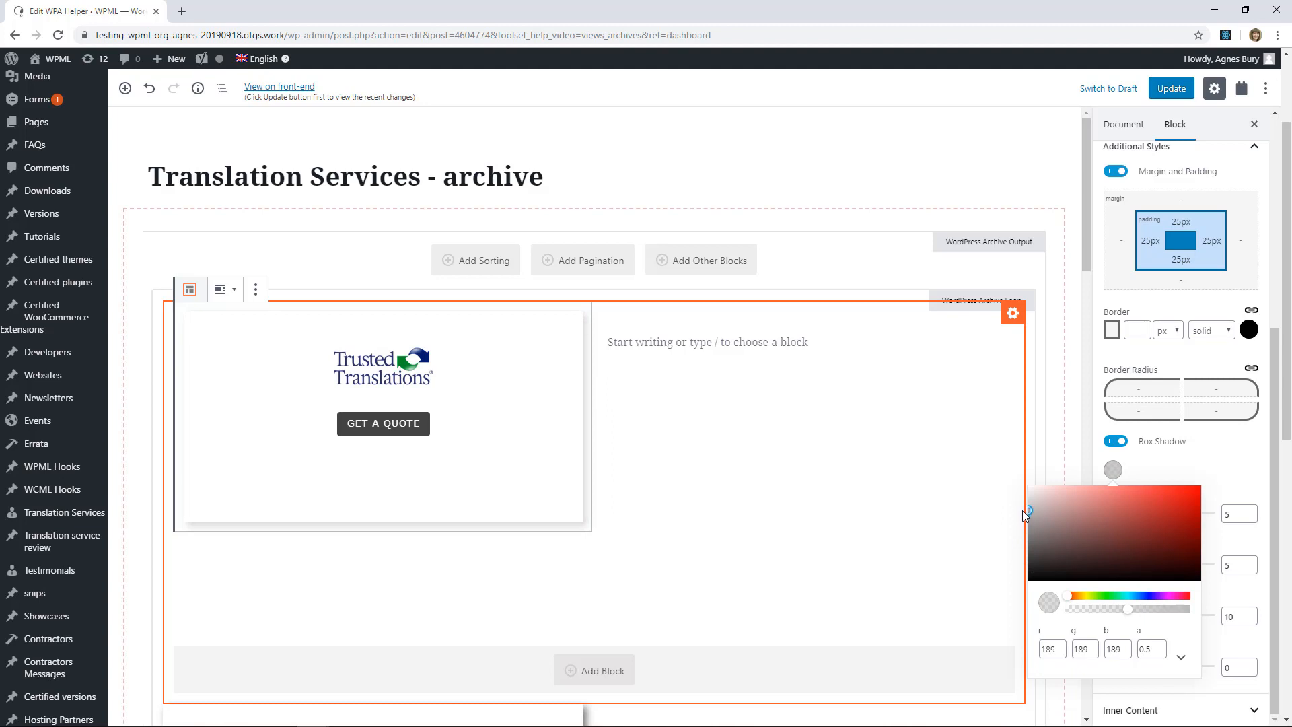
{"action": "left_click", "coordinate": [1022, 511]}
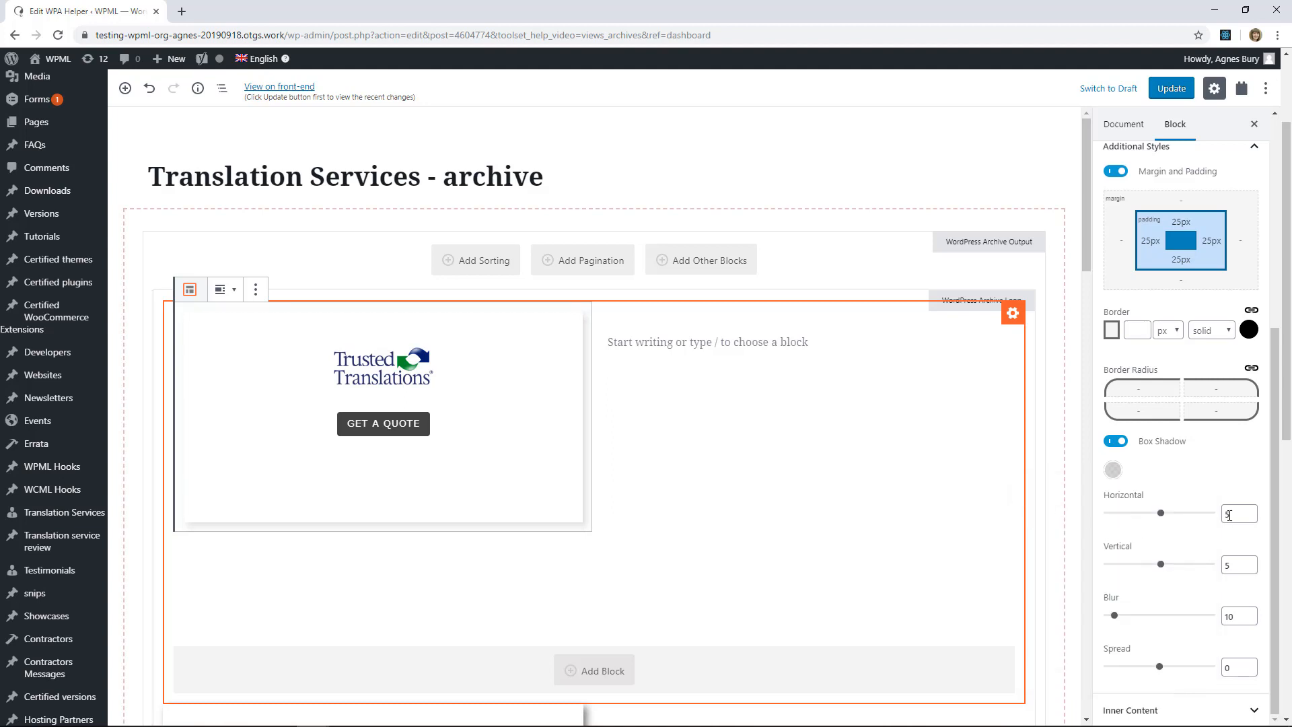
Set the container's box shadow to horizontal 0, vertical 29 and blur 76, and check the shadow on the other archive items
{"action": "left_click_drag", "start_coordinate": [1231, 514], "coordinate": [1217, 518]}
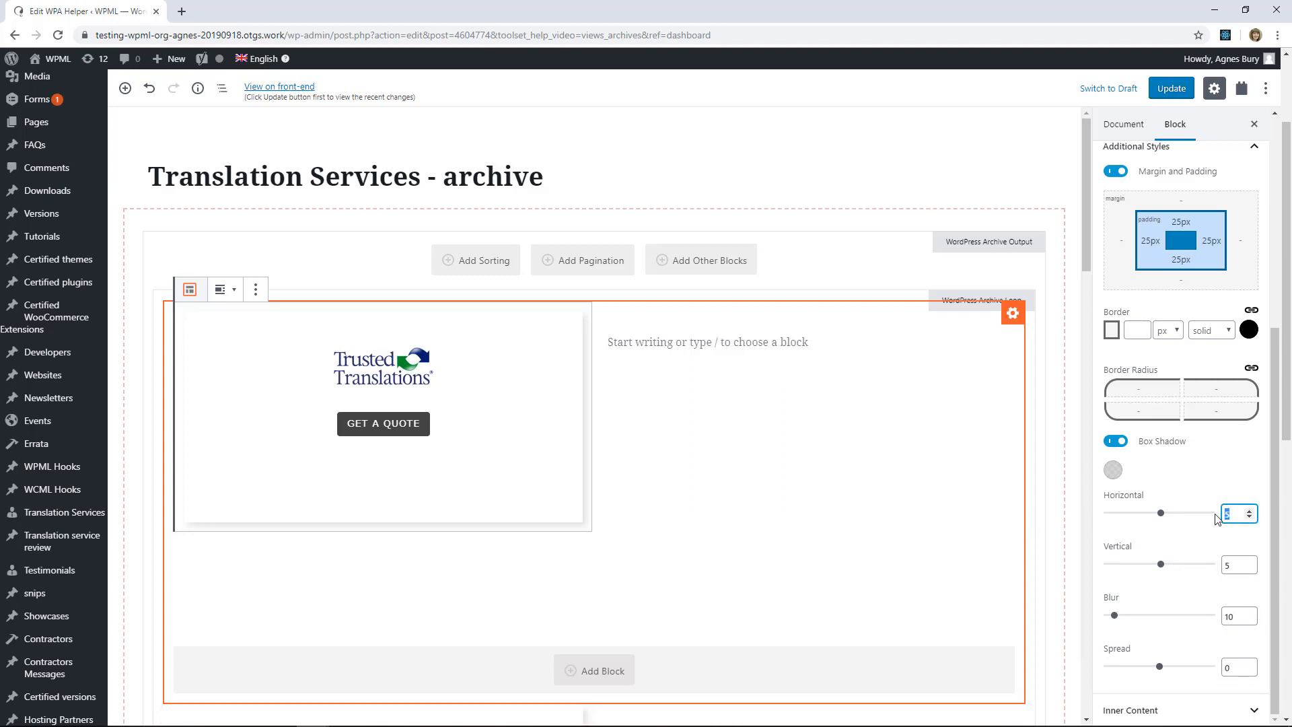
{"action": "type", "text": "0"}
{"action": "double_click", "coordinate": [1229, 565]}
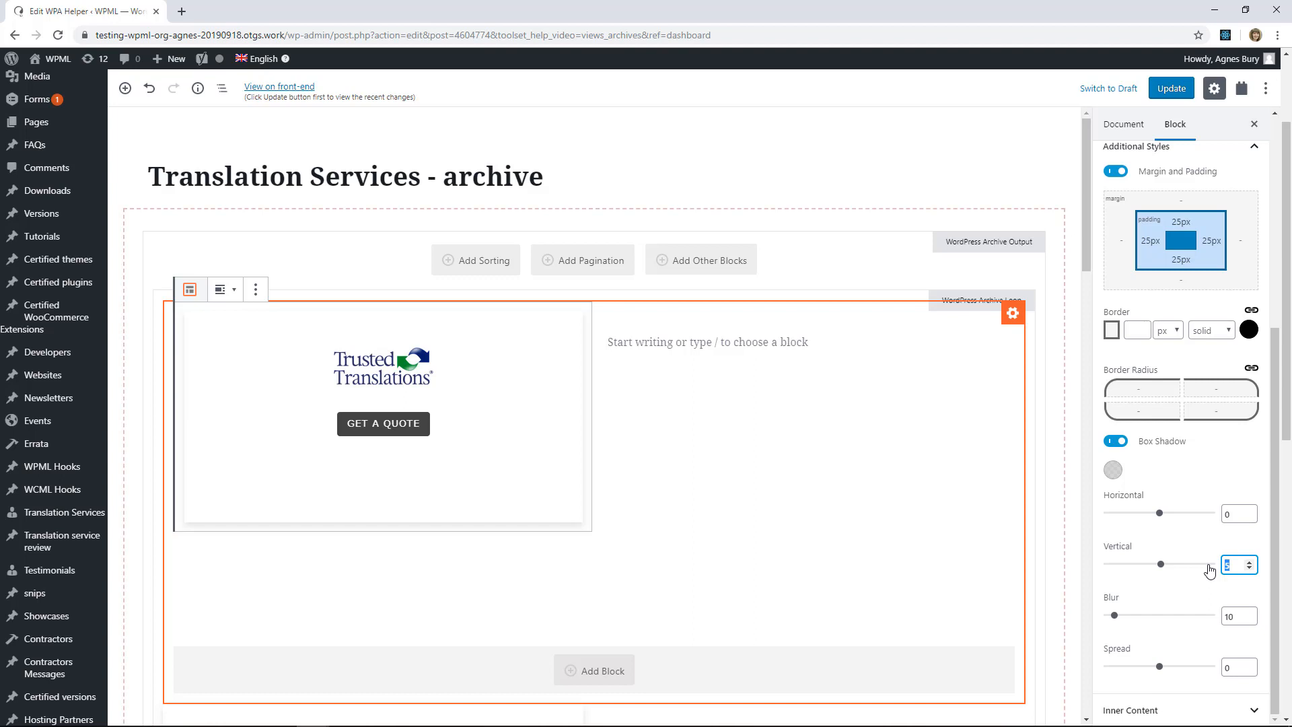
{"action": "type", "text": "29"}
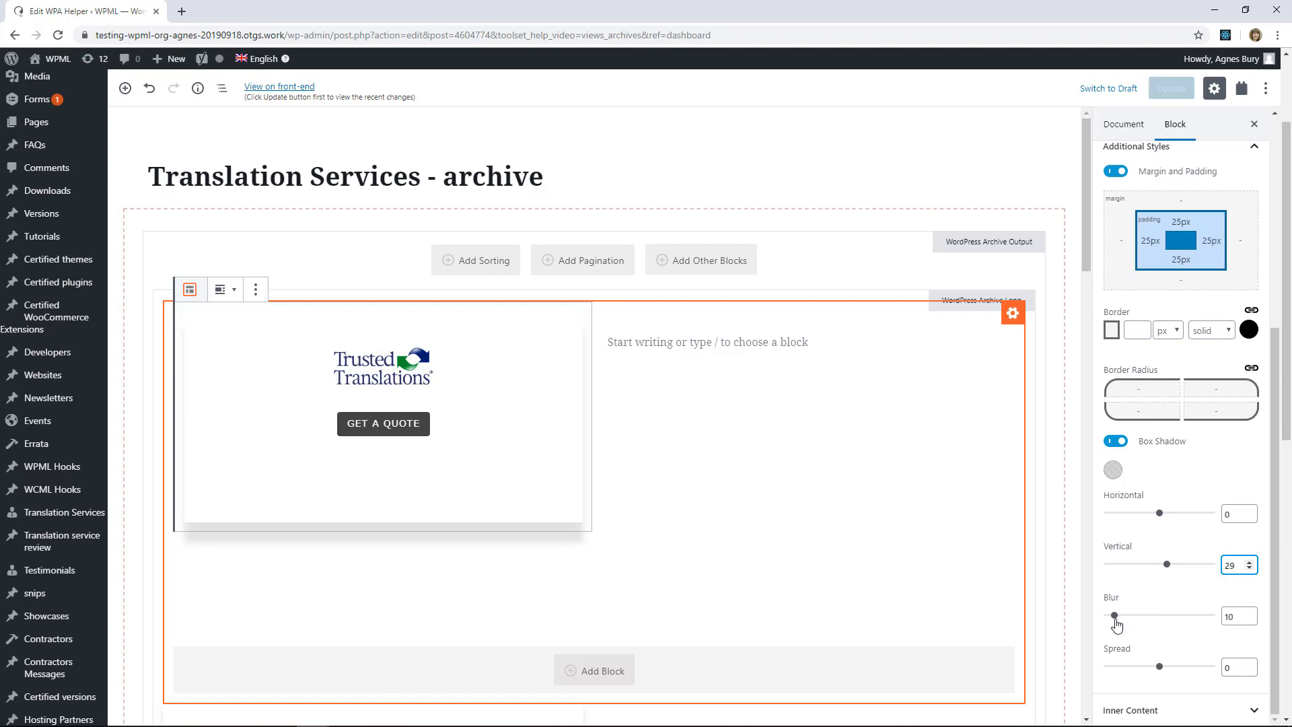
{"action": "left_click_drag", "start_coordinate": [1114, 617], "coordinate": [1147, 622]}
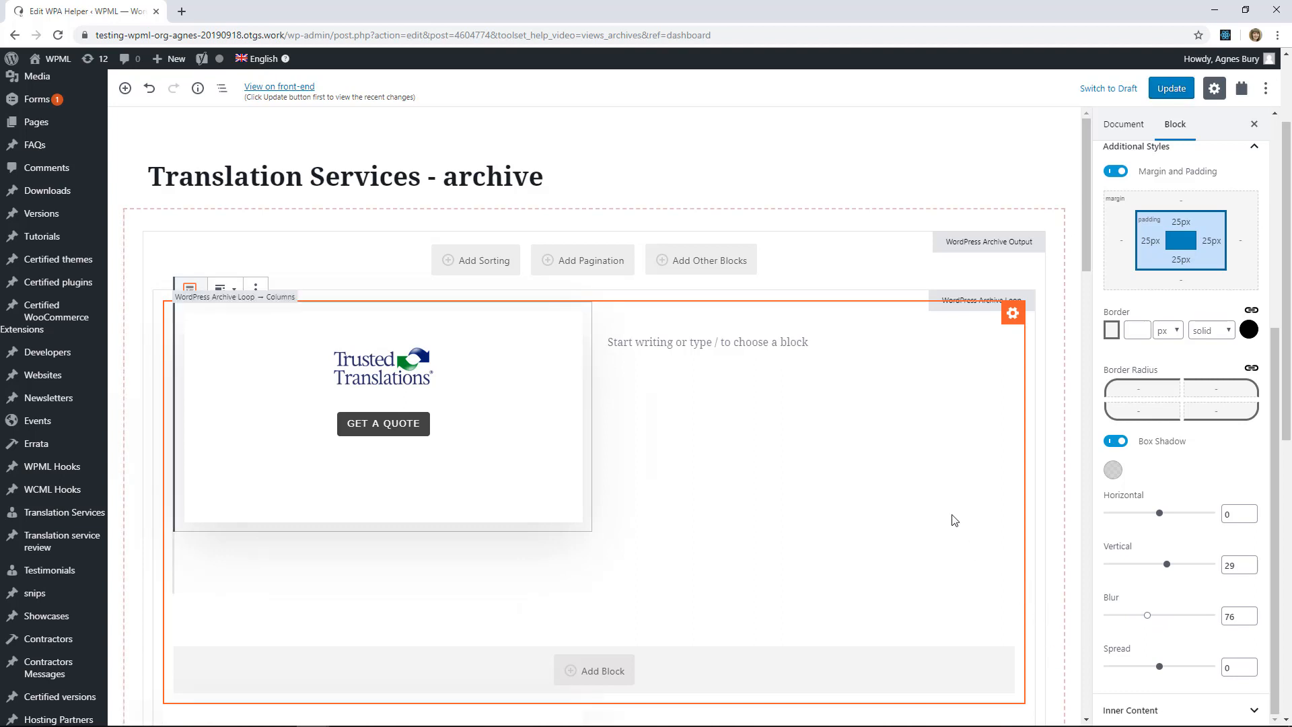
{"action": "scroll", "coordinate": [907, 520], "scroll_direction": "down", "scroll_amount": 1}
{"action": "scroll", "coordinate": [907, 520], "scroll_direction": "down", "scroll_amount": 6}
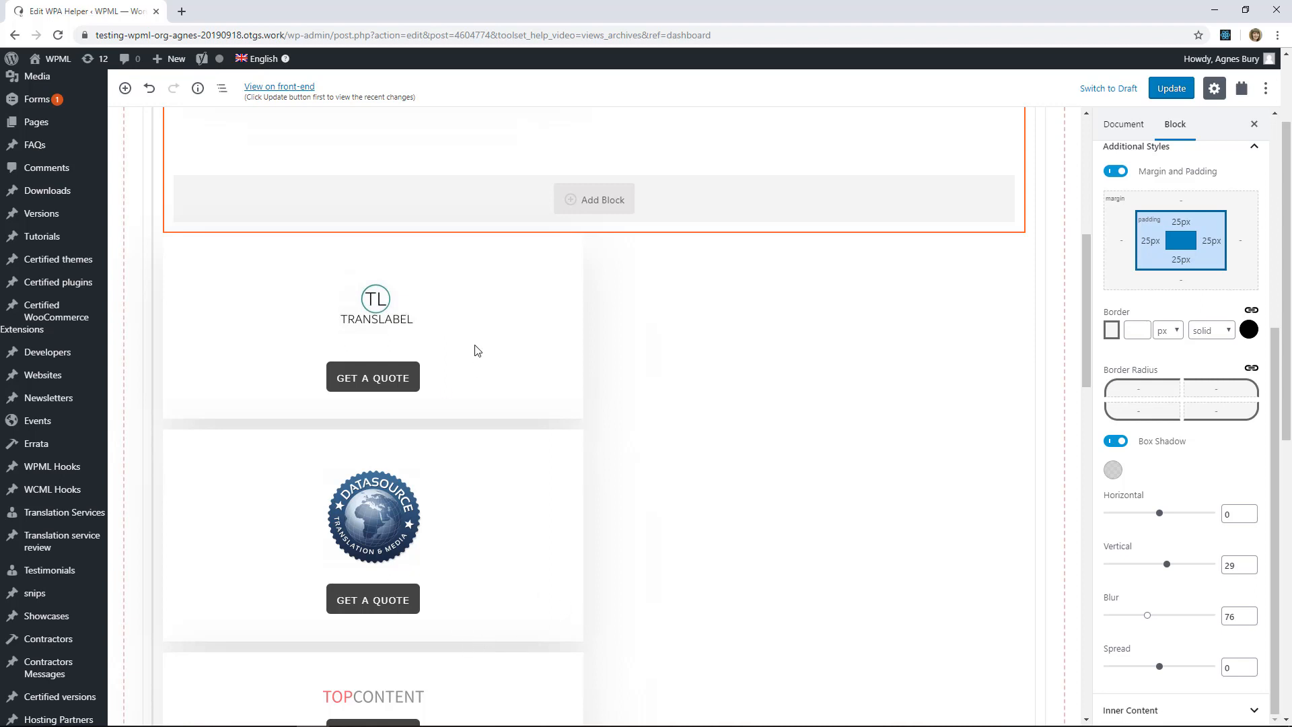
{"action": "scroll", "coordinate": [475, 348], "scroll_direction": "down", "scroll_amount": 2}
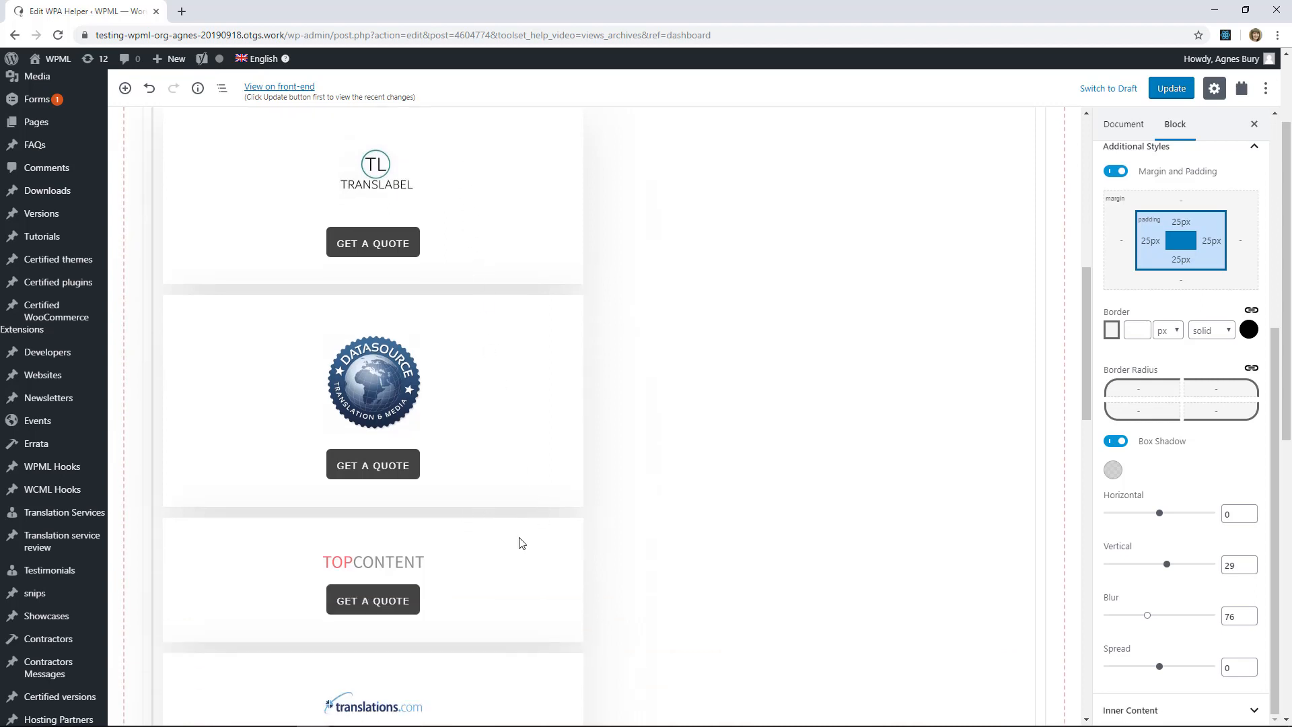
{"action": "scroll", "coordinate": [539, 554], "scroll_direction": "up", "scroll_amount": 3}
{"action": "scroll", "coordinate": [538, 591], "scroll_direction": "up", "scroll_amount": 6}
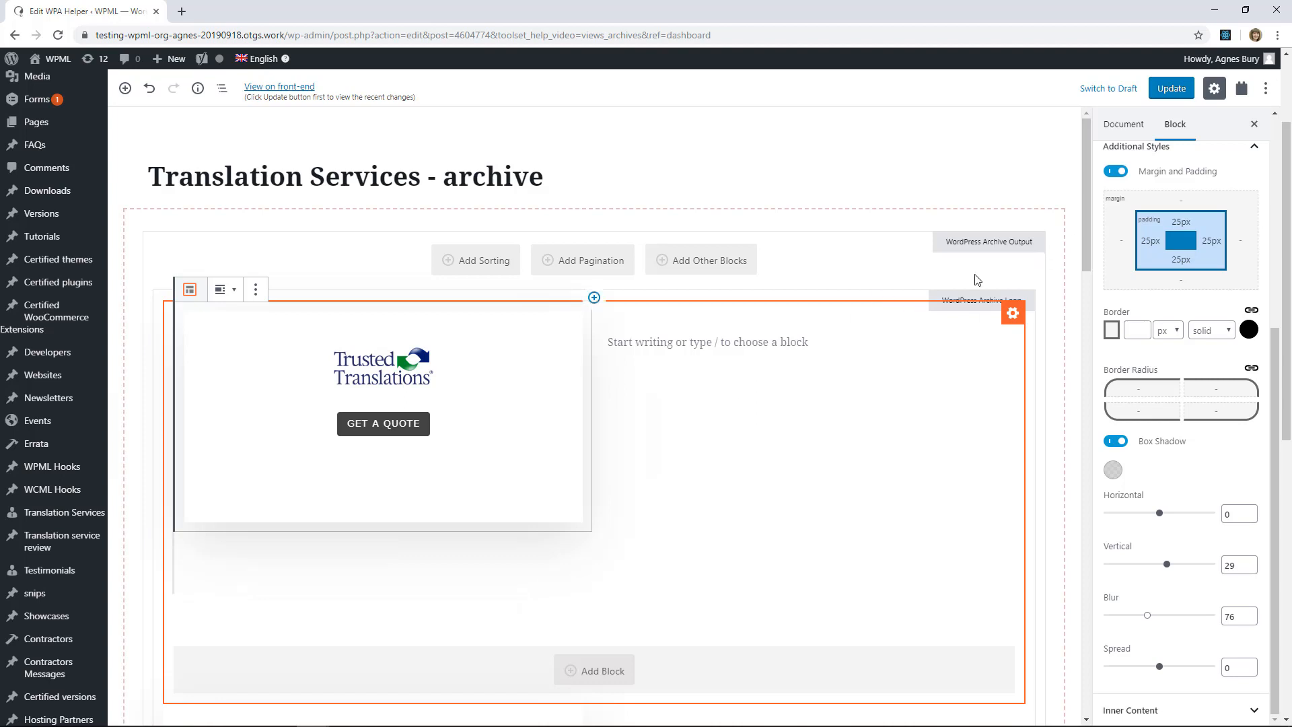
Set the container's inner content to a minimum height of 310 px with middle vertical alignment
{"action": "scroll", "coordinate": [1164, 440], "scroll_direction": "down", "scroll_amount": 4}
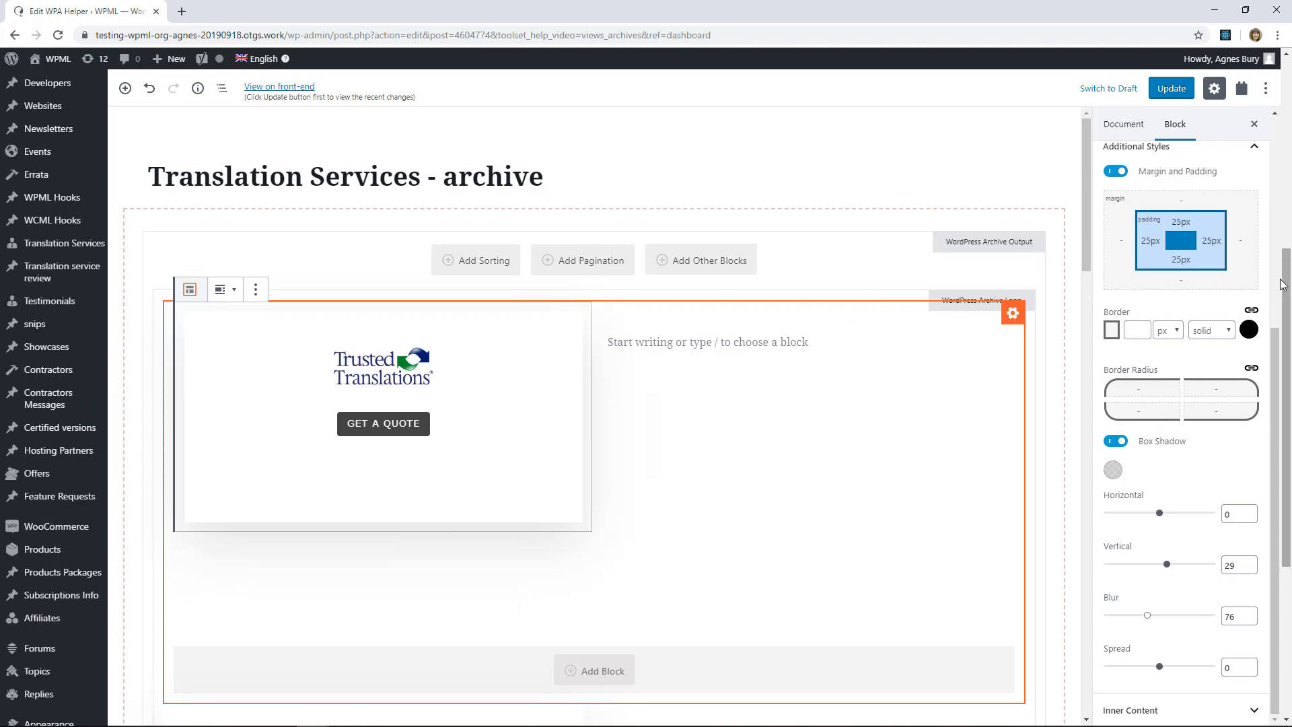
{"action": "left_click_drag", "start_coordinate": [1272, 368], "coordinate": [1289, 162]}
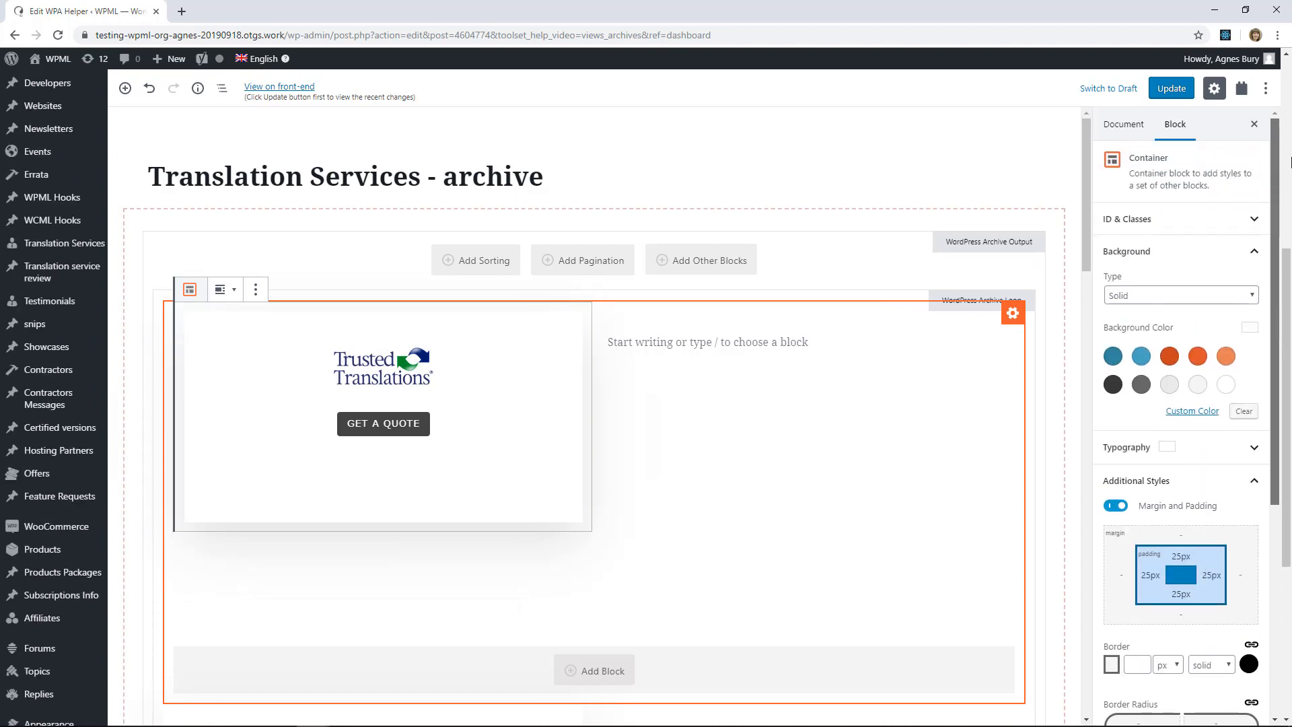
{"action": "left_click", "coordinate": [1168, 259]}
{"action": "left_click", "coordinate": [1178, 318]}
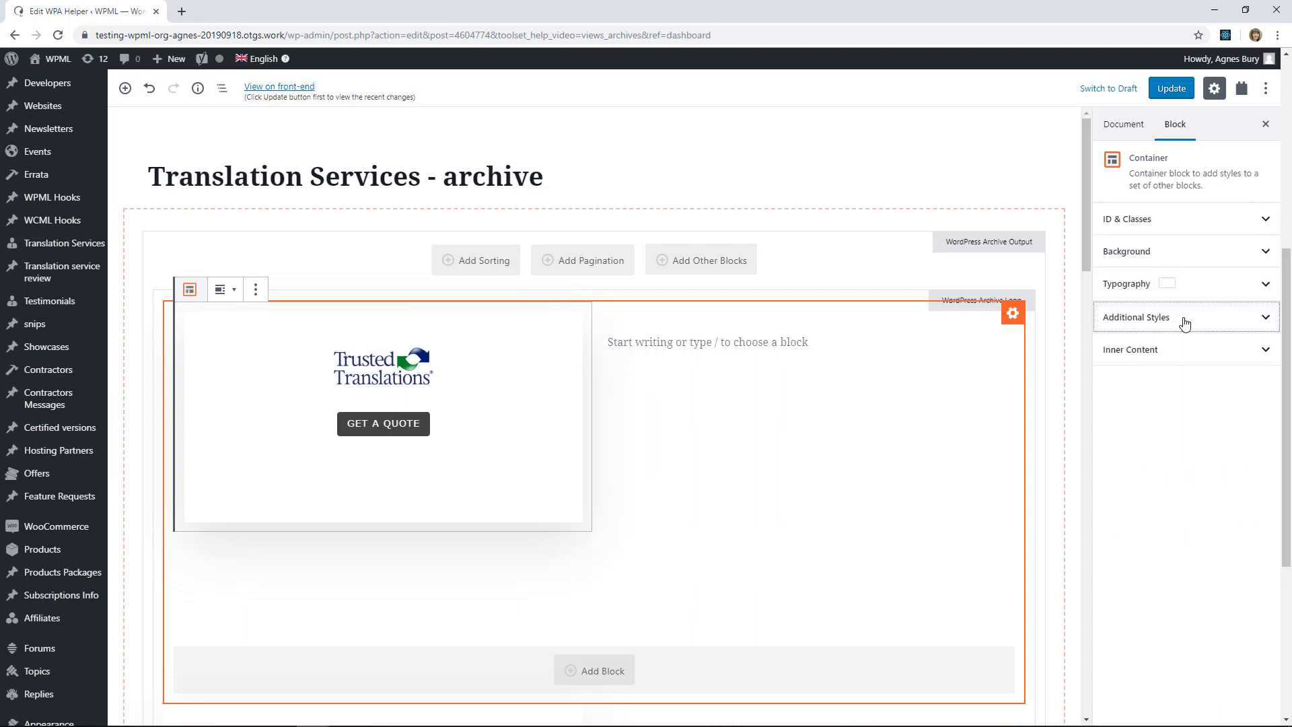
{"action": "left_click", "coordinate": [1159, 354]}
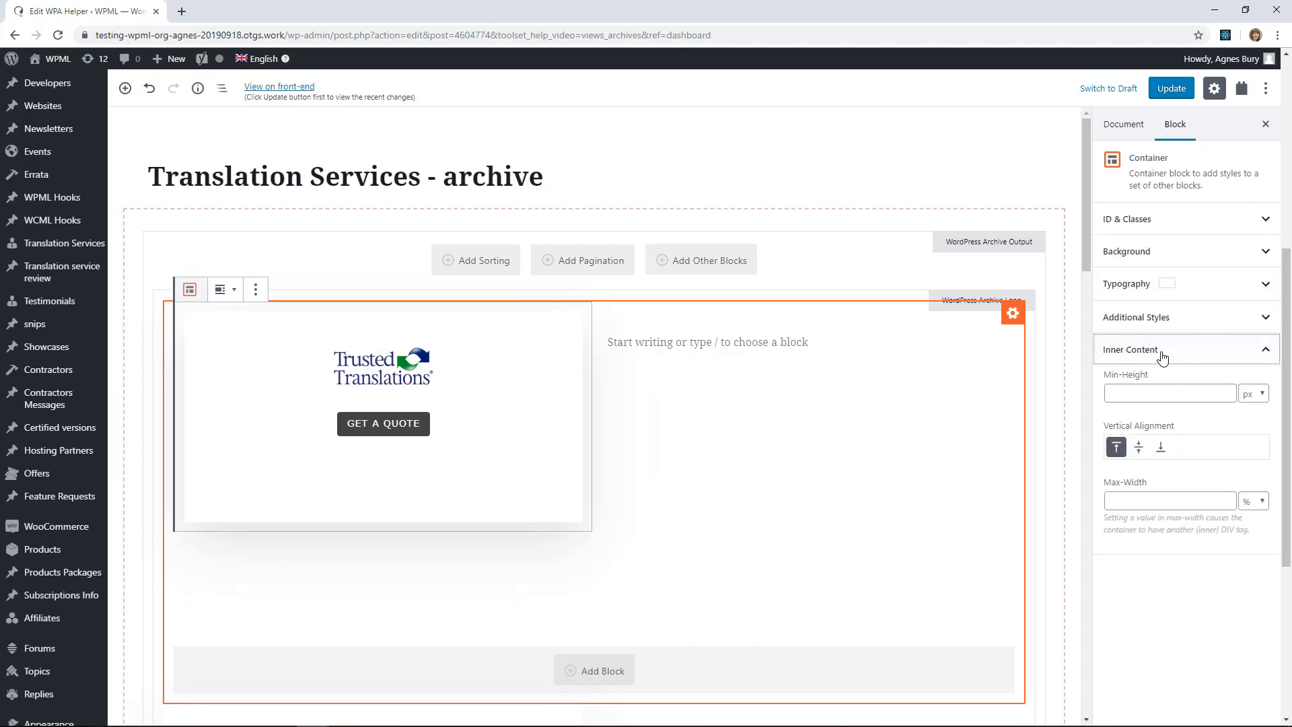
{"action": "left_click", "coordinate": [1130, 392]}
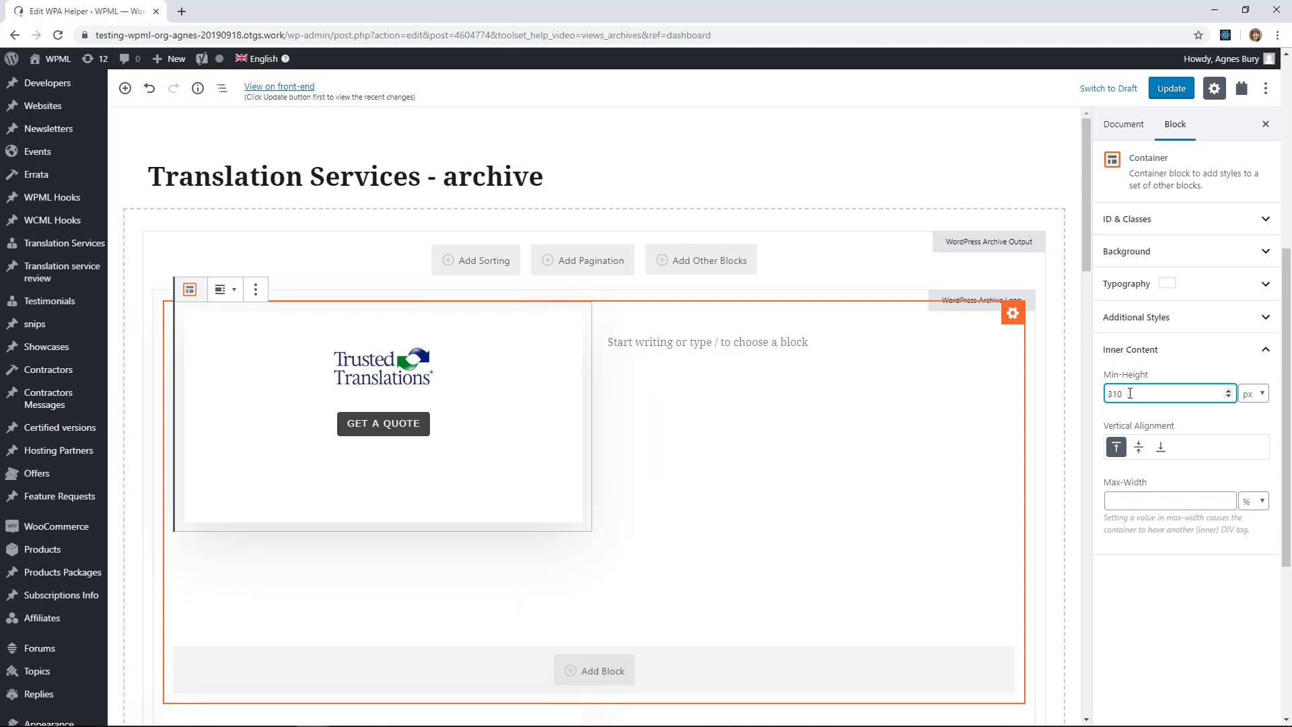
{"action": "type", "text": "310"}
{"action": "left_click", "coordinate": [1137, 448]}
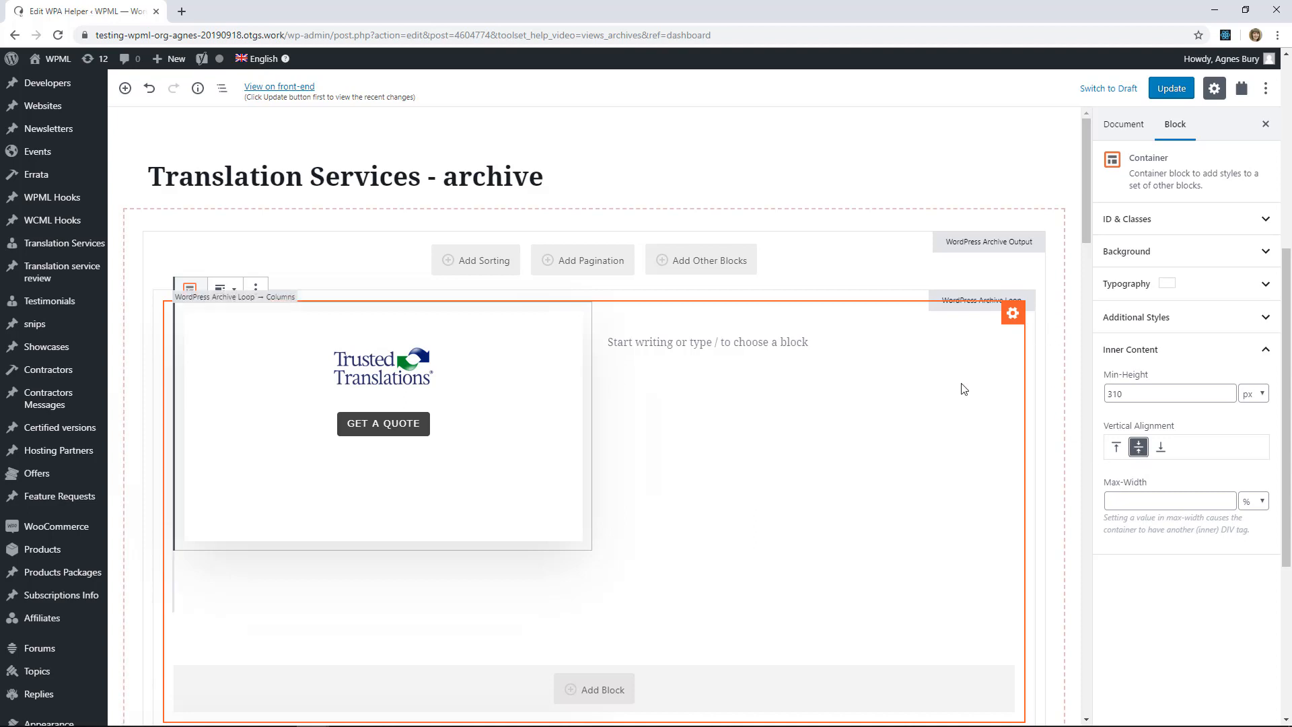
Add a Toolset Heading block in the empty second column and make its text dynamic, using Post Title with a link as the source
{"action": "left_click", "coordinate": [748, 347]}
{"action": "type", "text": "/hea"}
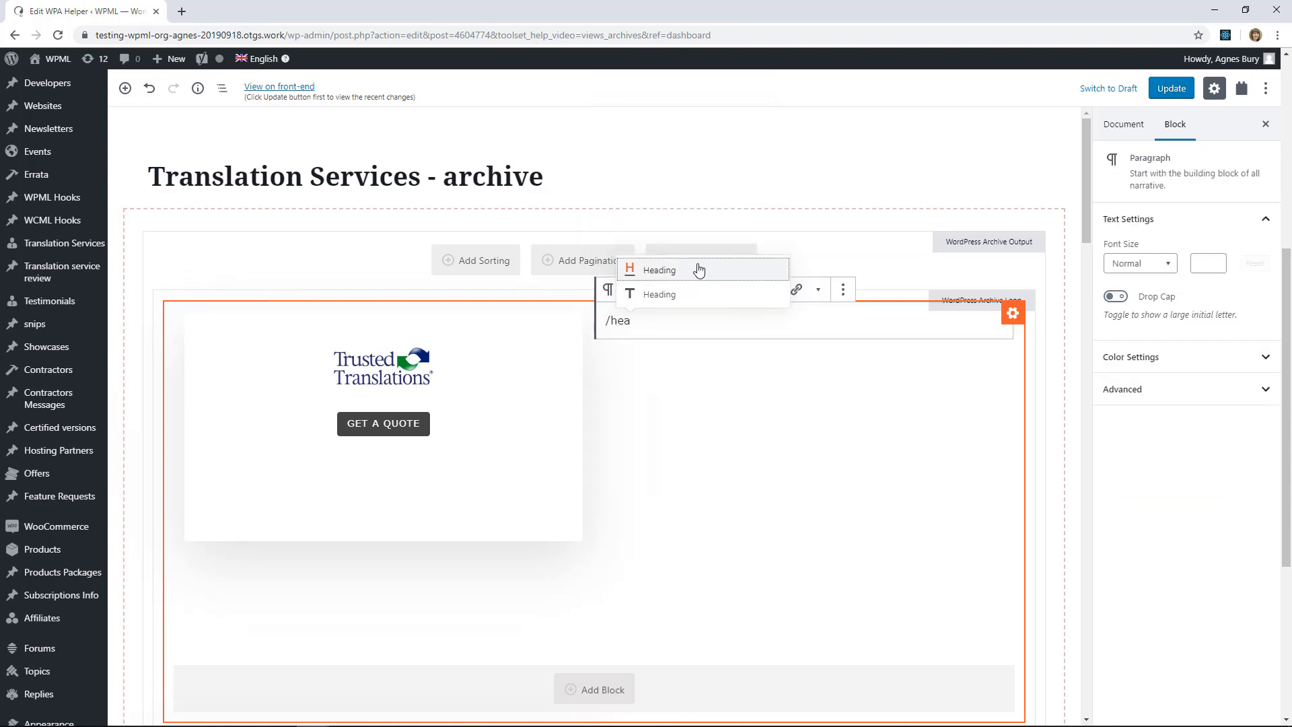
{"action": "left_click", "coordinate": [700, 270]}
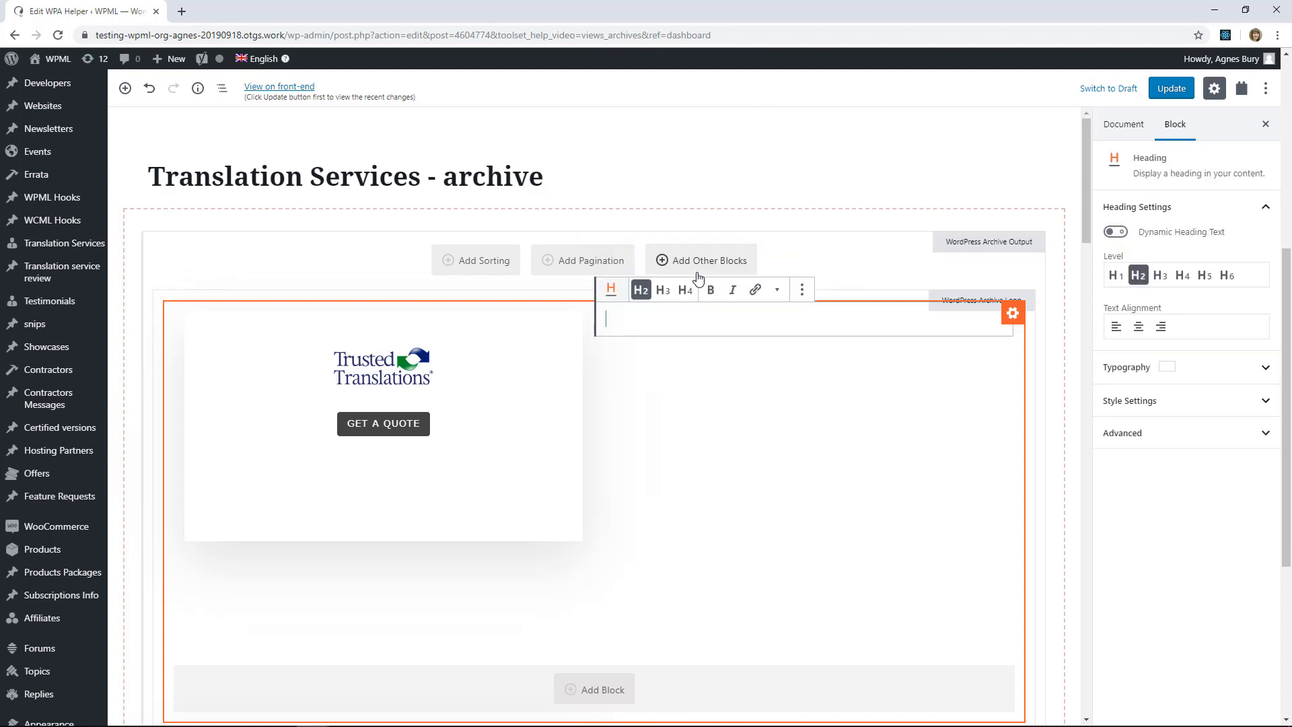
{"action": "left_click", "coordinate": [1121, 236]}
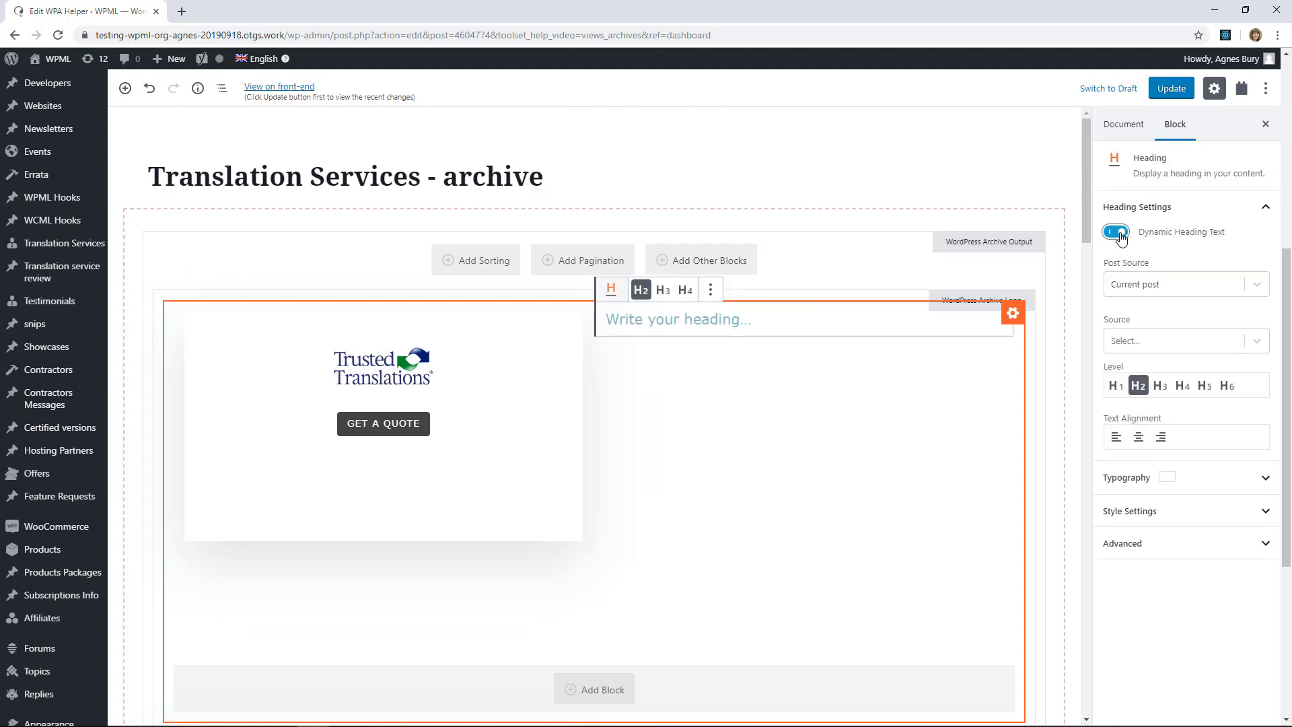
{"action": "left_click", "coordinate": [1142, 348]}
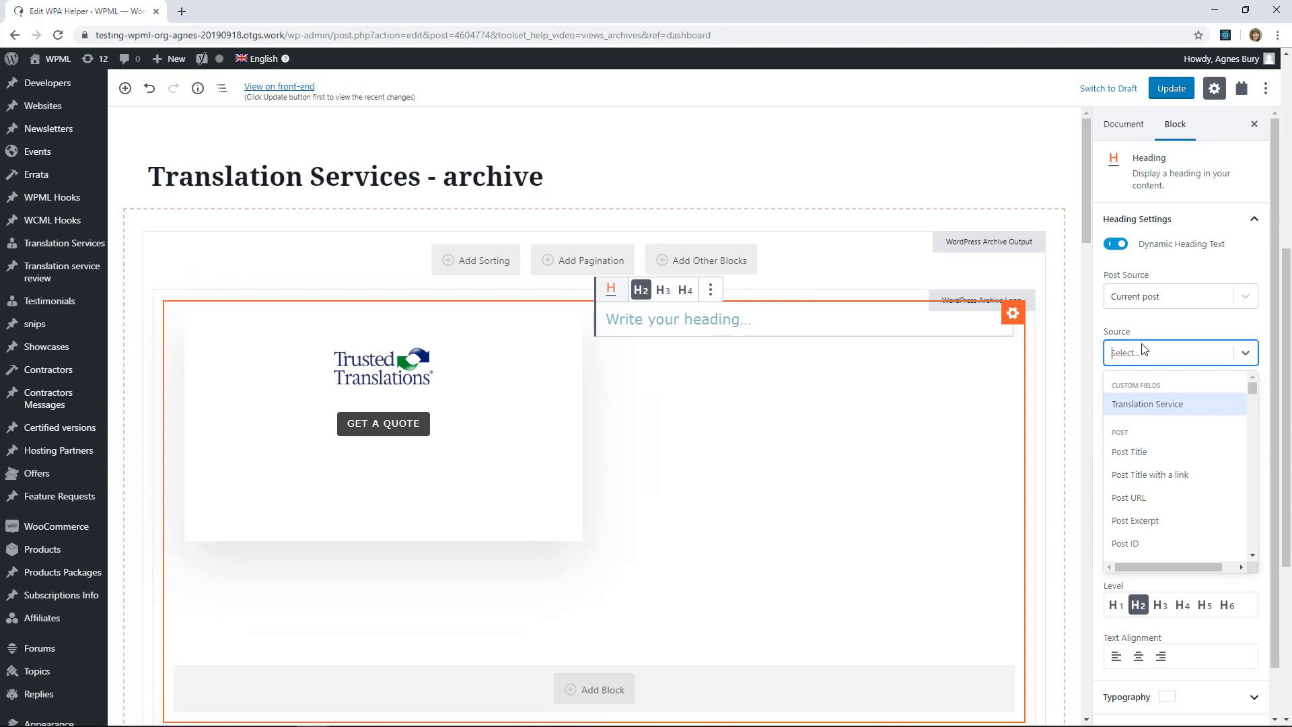
{"action": "left_click", "coordinate": [1137, 475]}
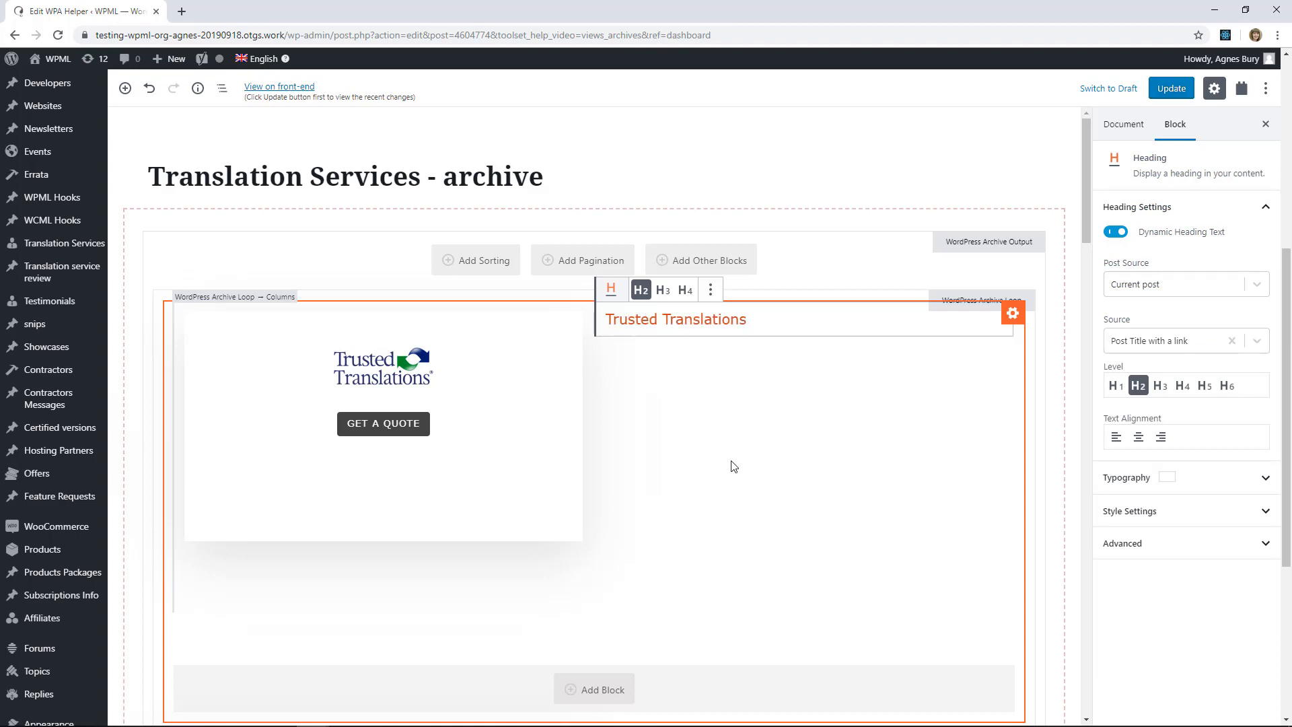
Format the post title heading with font size 21 and bold text
{"action": "left_click", "coordinate": [1225, 478]}
{"action": "left_click", "coordinate": [1192, 592]}
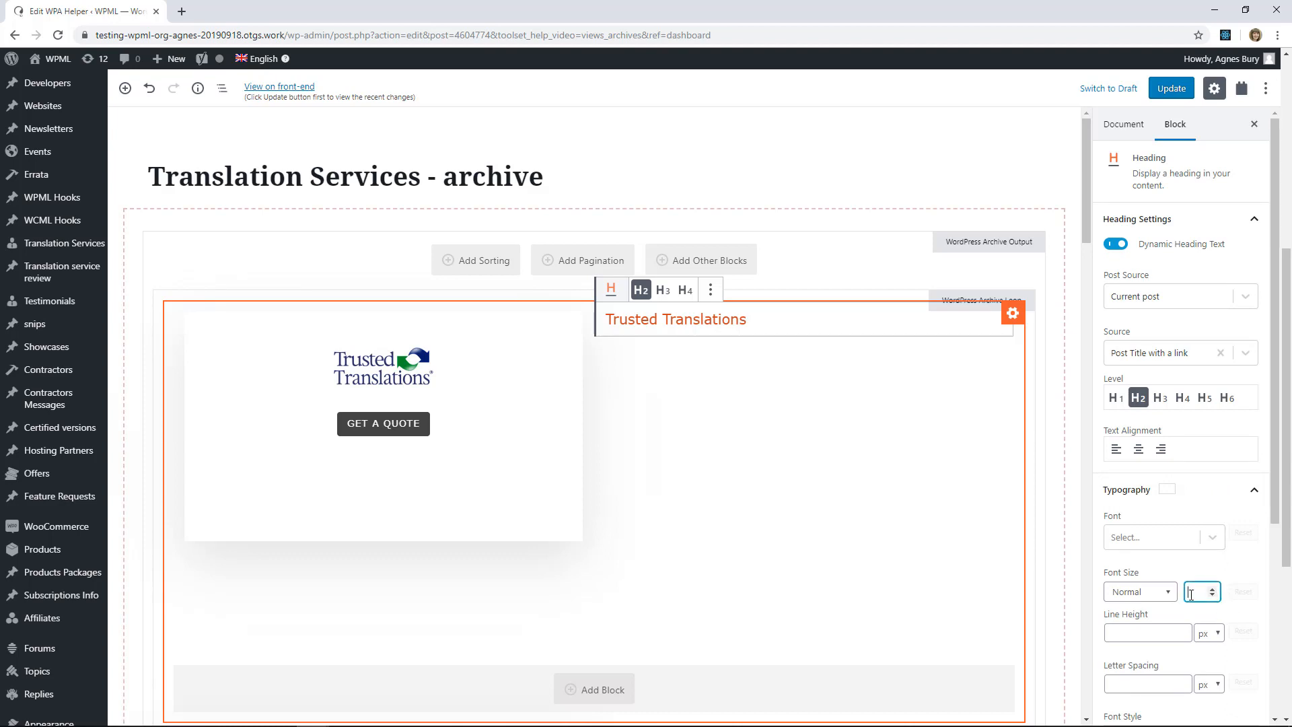
{"action": "type", "text": "21"}
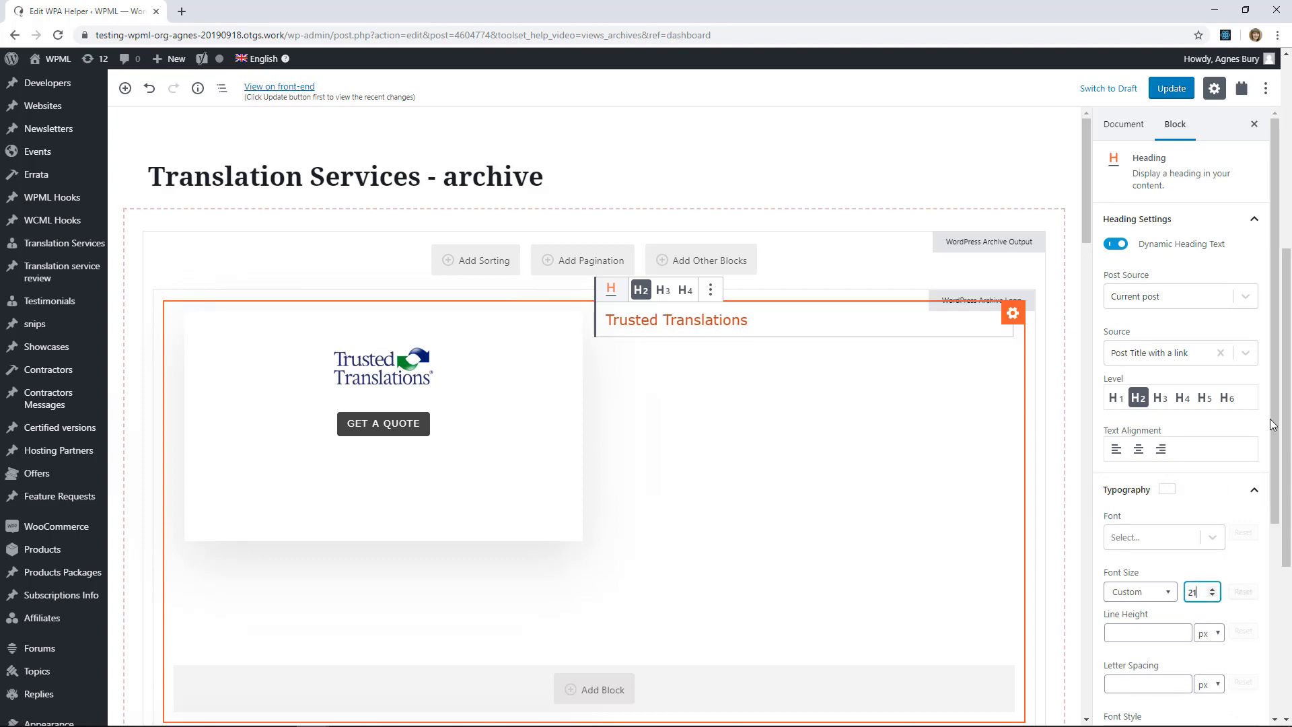
{"action": "left_click_drag", "start_coordinate": [1273, 424], "coordinate": [1265, 584]}
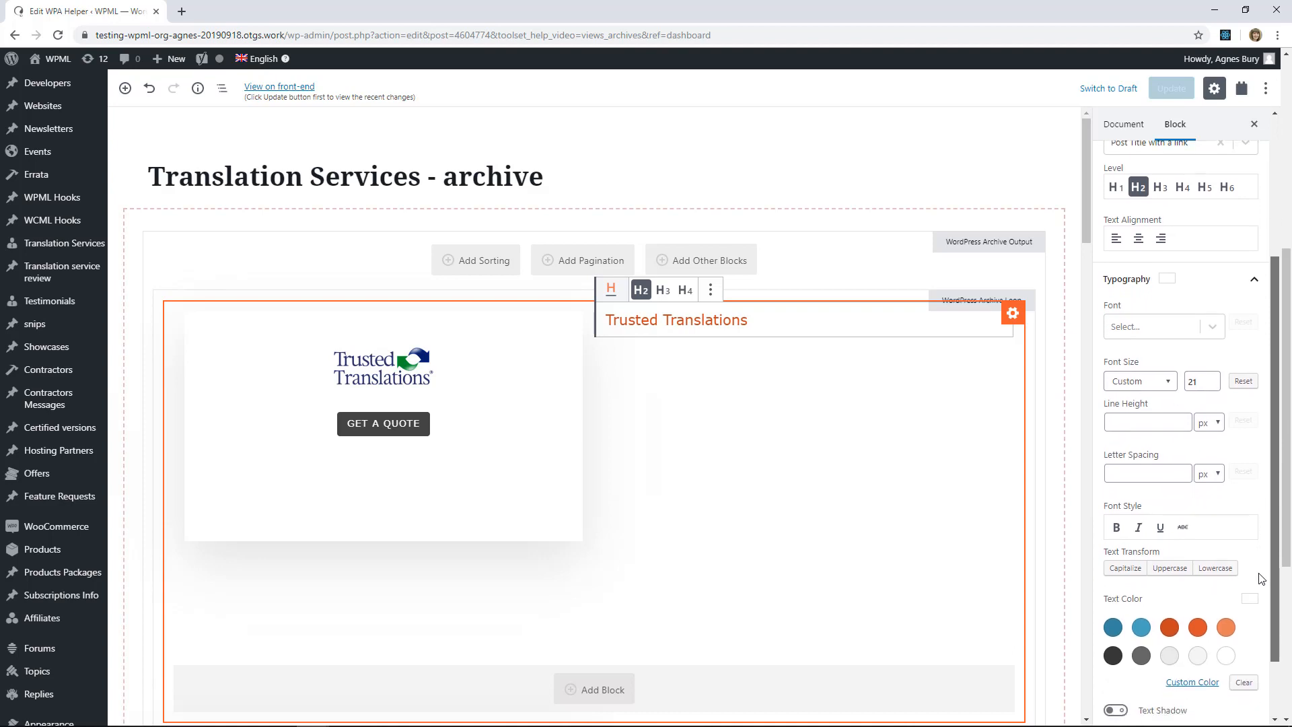
{"action": "left_click", "coordinate": [1115, 523]}
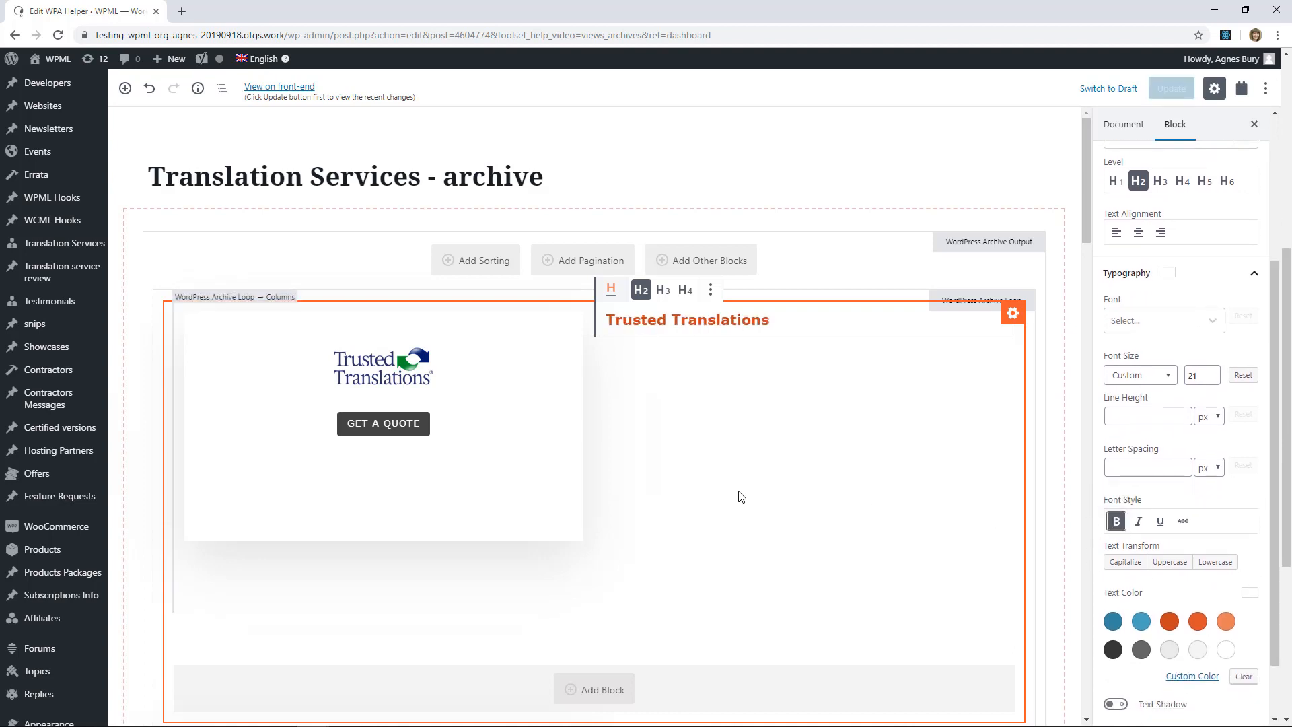
Insert a Repeating Field / Gallery block below the heading, showing Translation service country from the Translation Service field group
{"action": "mouse_move", "coordinate": [642, 364]}
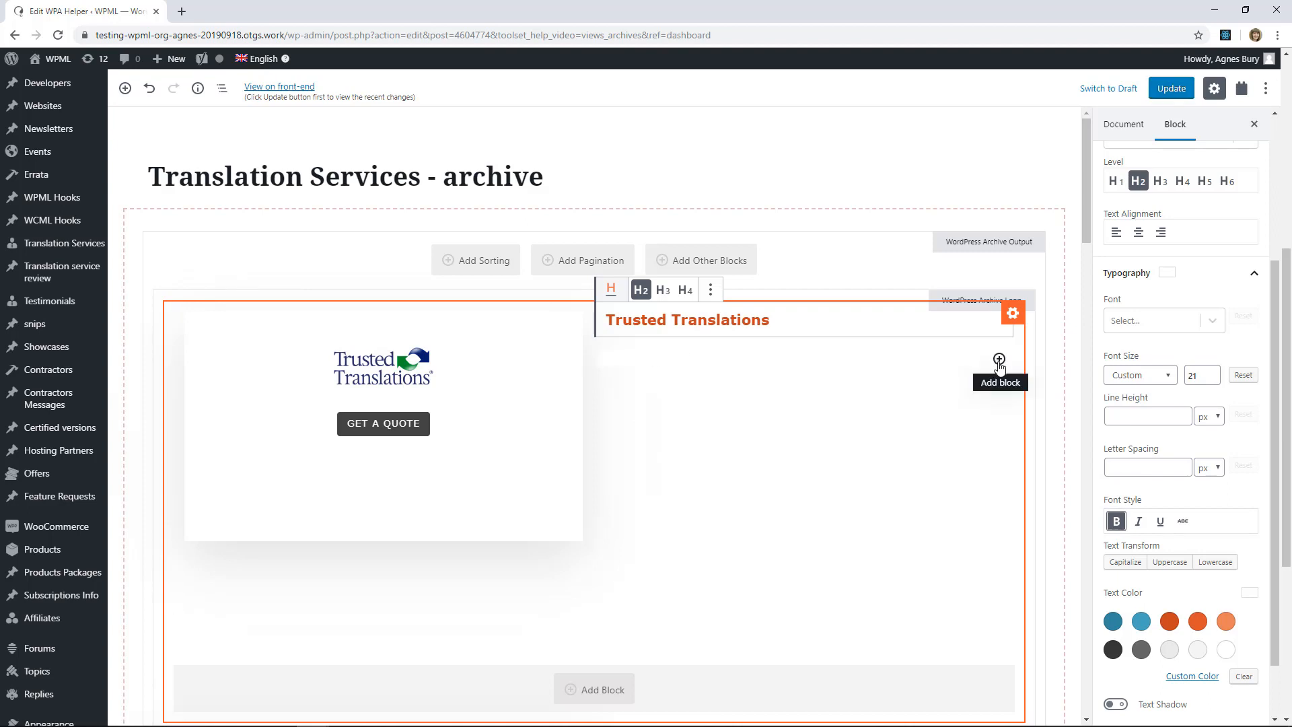
{"action": "left_click", "coordinate": [999, 362]}
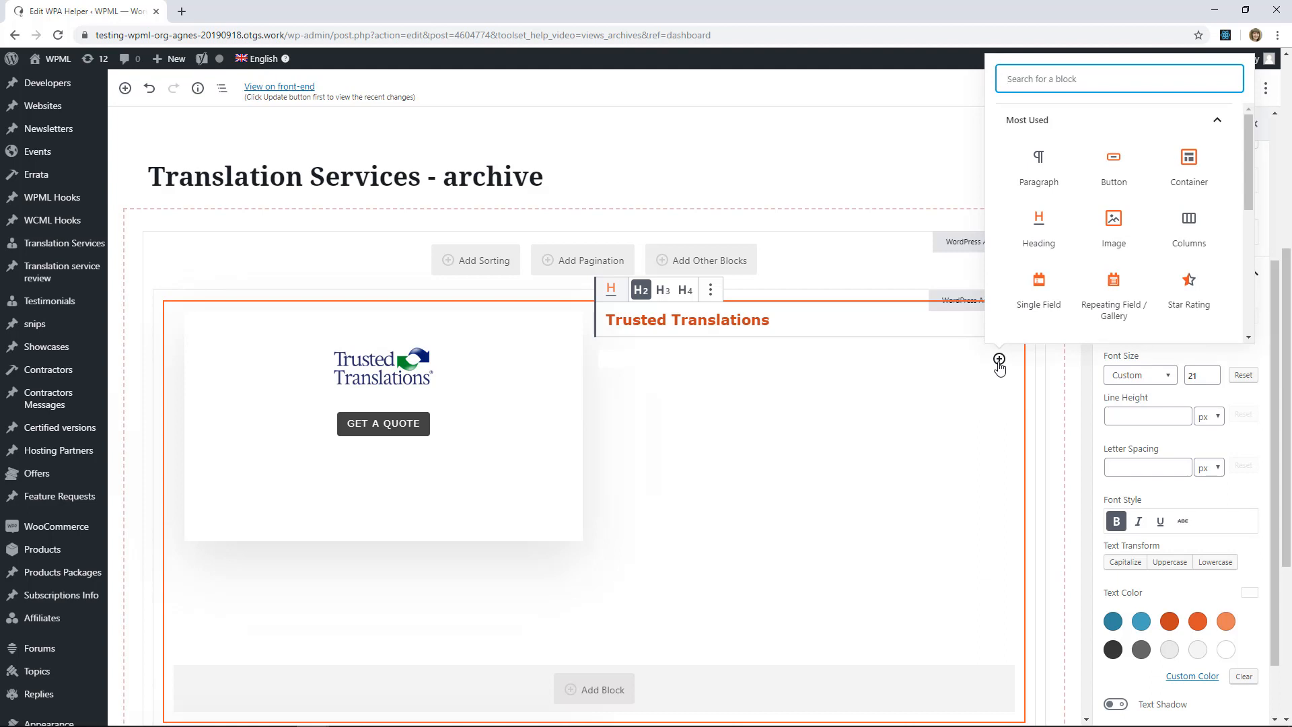
{"action": "type", "text": "re"}
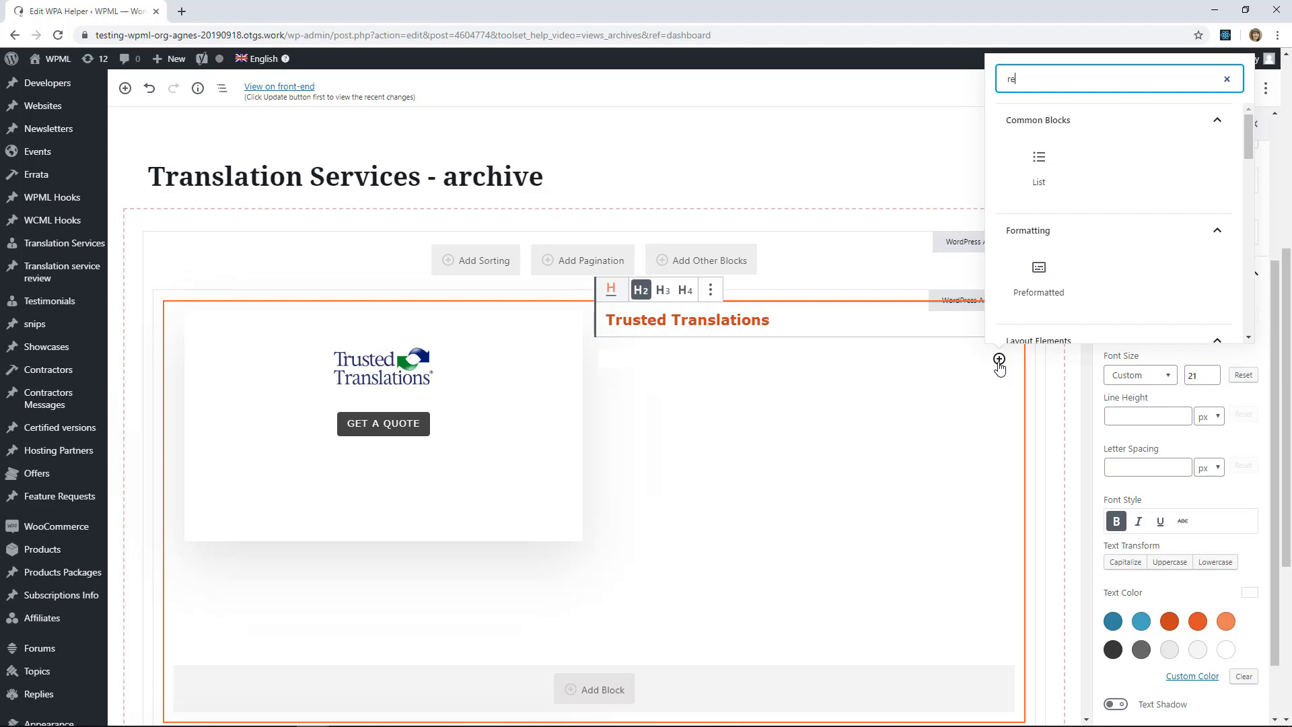
{"action": "type", "text": "peat"}
{"action": "left_click", "coordinate": [1041, 173]}
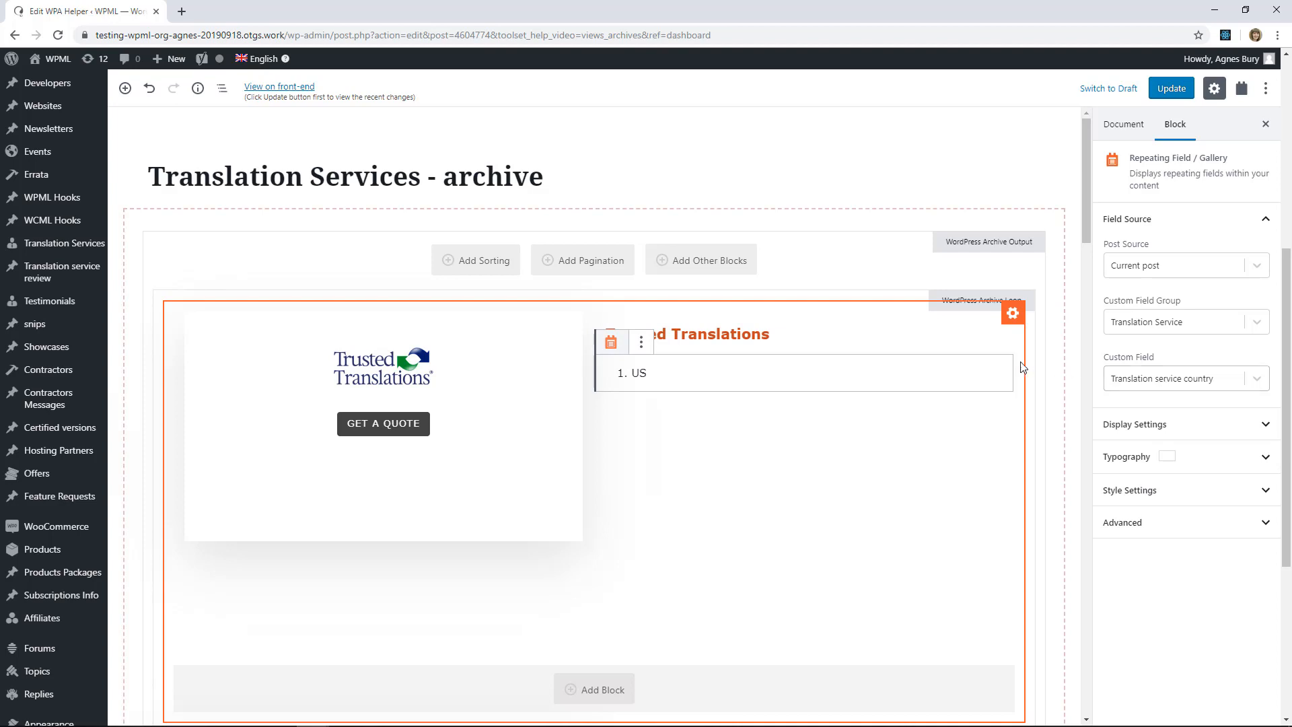
Display the repeating country field's values in Separated by mode with a comma as the separator
{"action": "left_click", "coordinate": [1182, 496]}
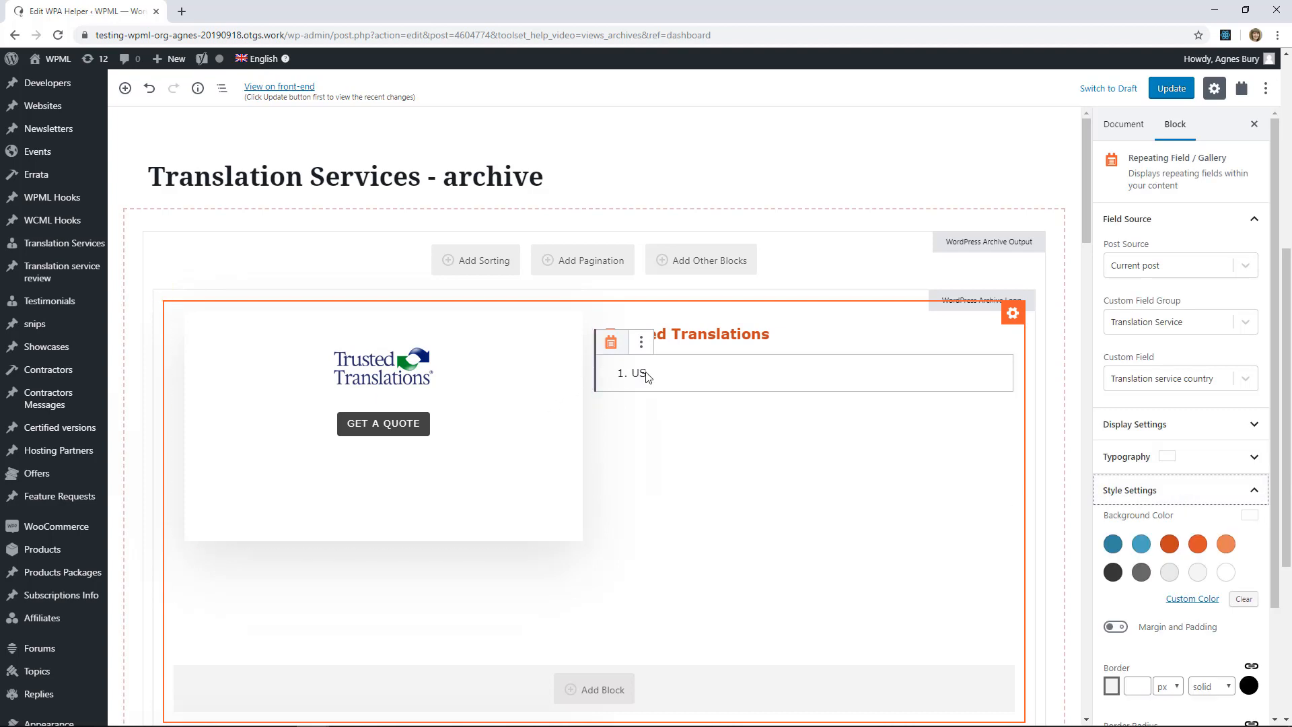
{"action": "left_click", "coordinate": [1187, 493]}
{"action": "left_click", "coordinate": [1194, 436]}
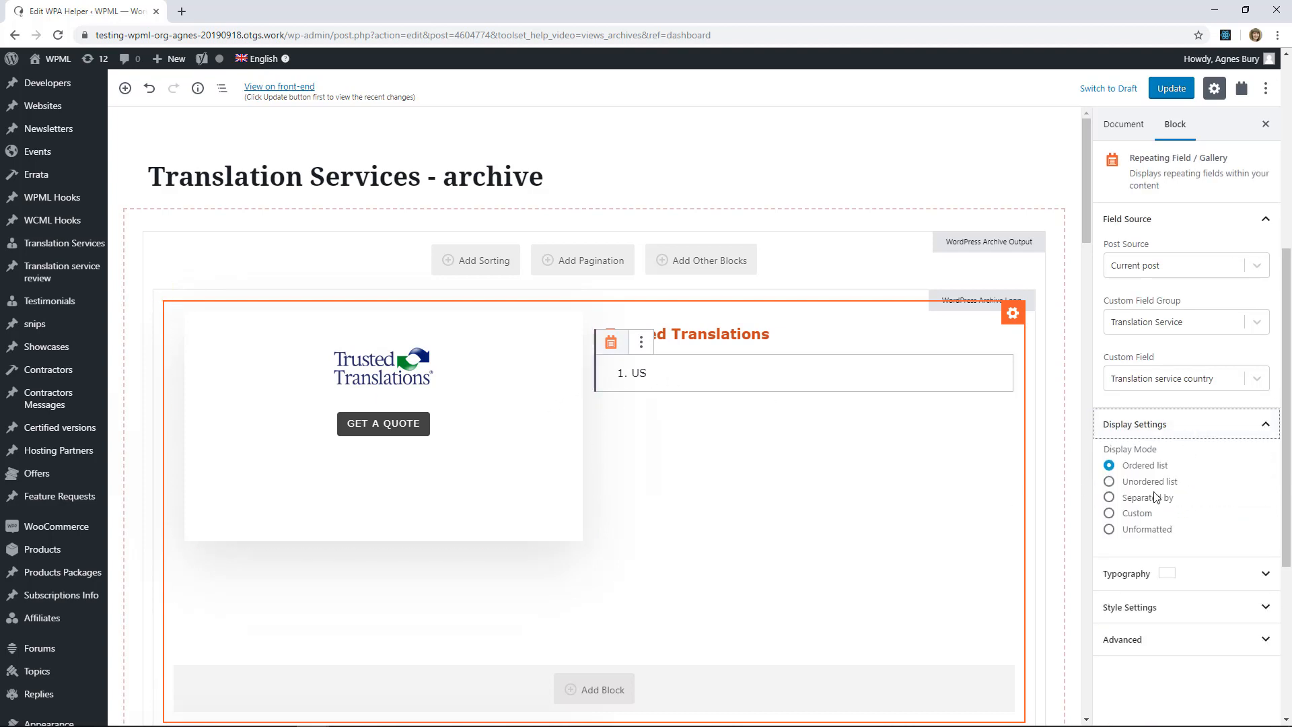
{"action": "left_click", "coordinate": [1131, 501]}
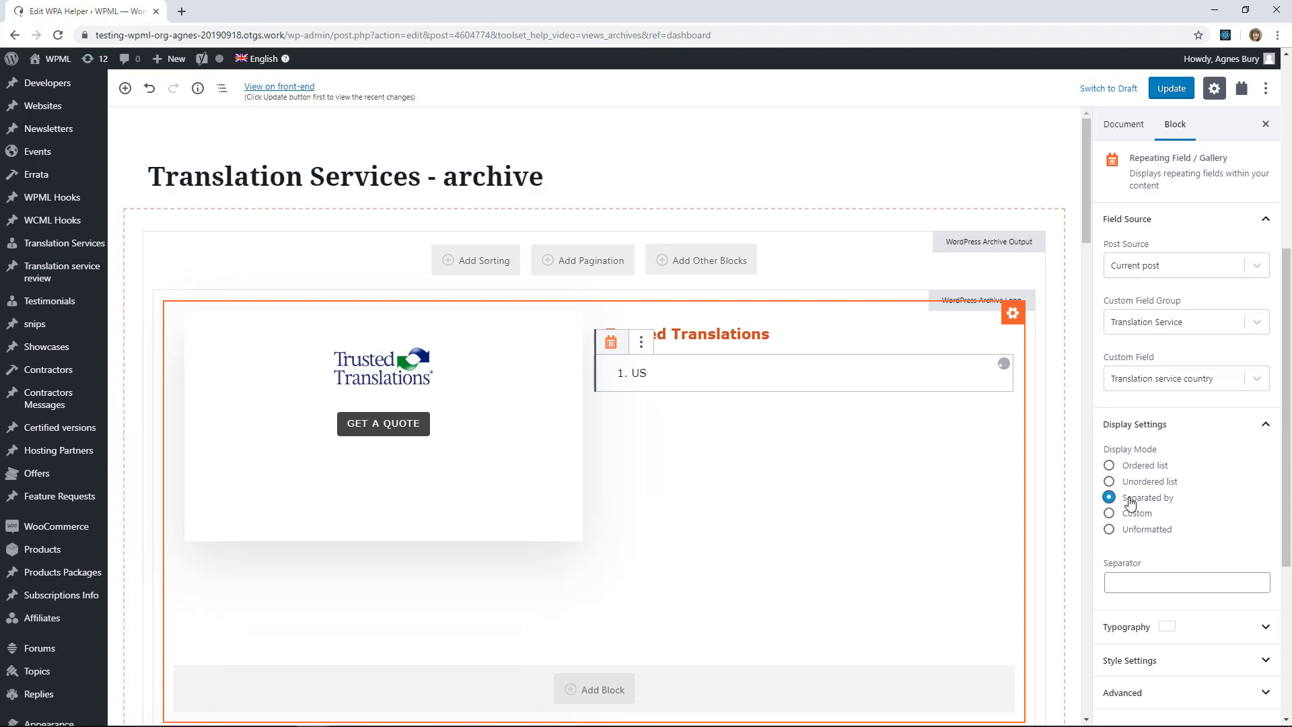
{"action": "left_click", "coordinate": [1117, 580]}
{"action": "type", "text": ","}
Insert a Toolset Container block below the country field in the second column
{"action": "left_click", "coordinate": [804, 402]}
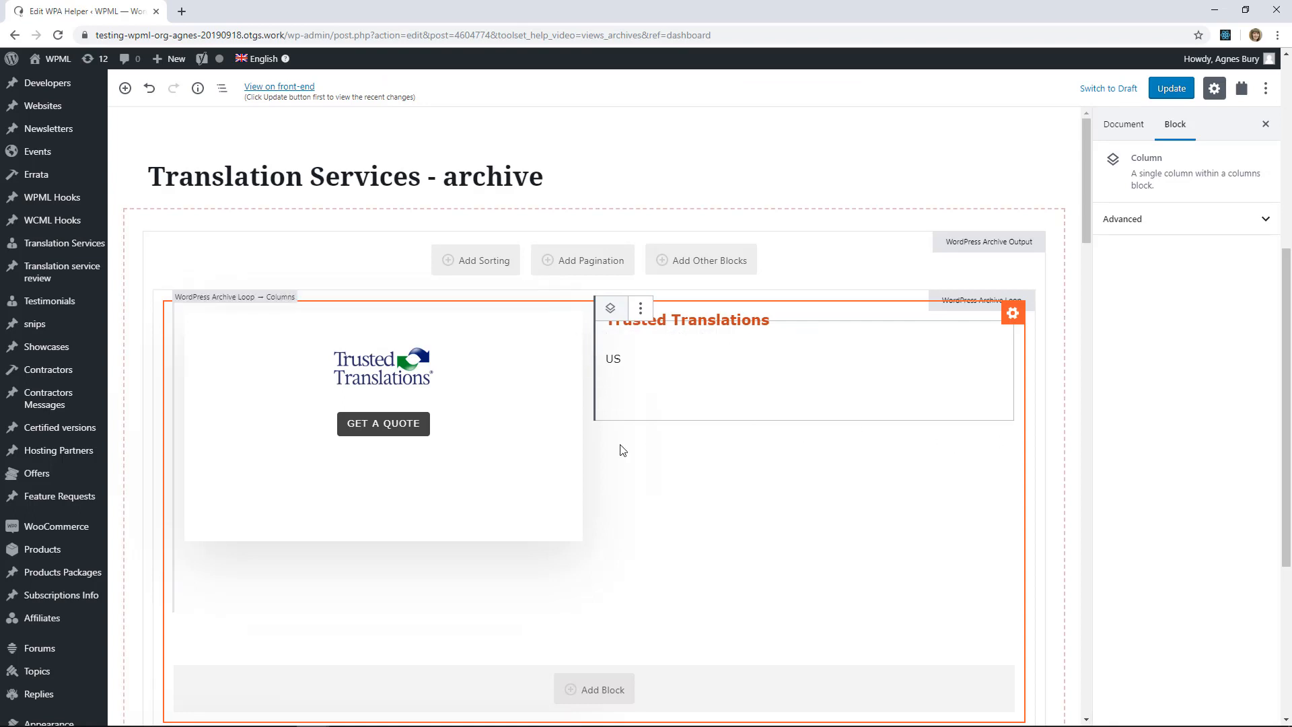
{"action": "left_click", "coordinate": [956, 441]}
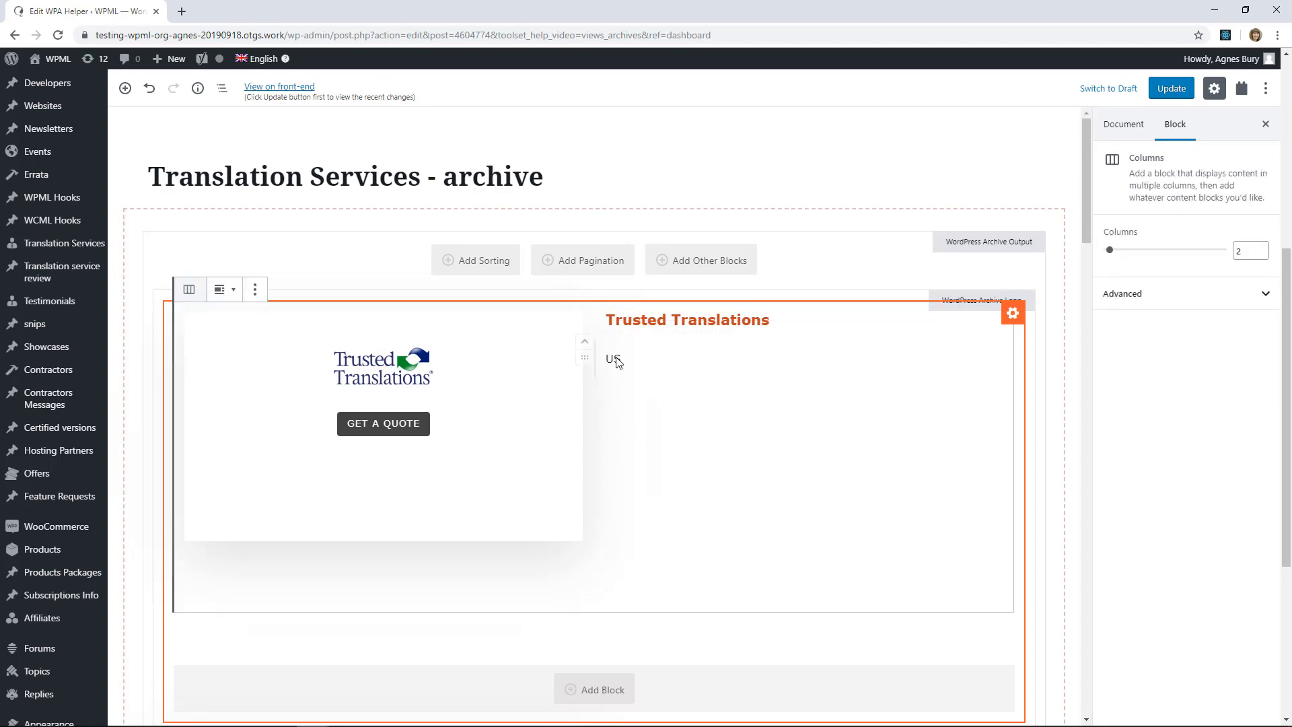
{"action": "left_click", "coordinate": [998, 401]}
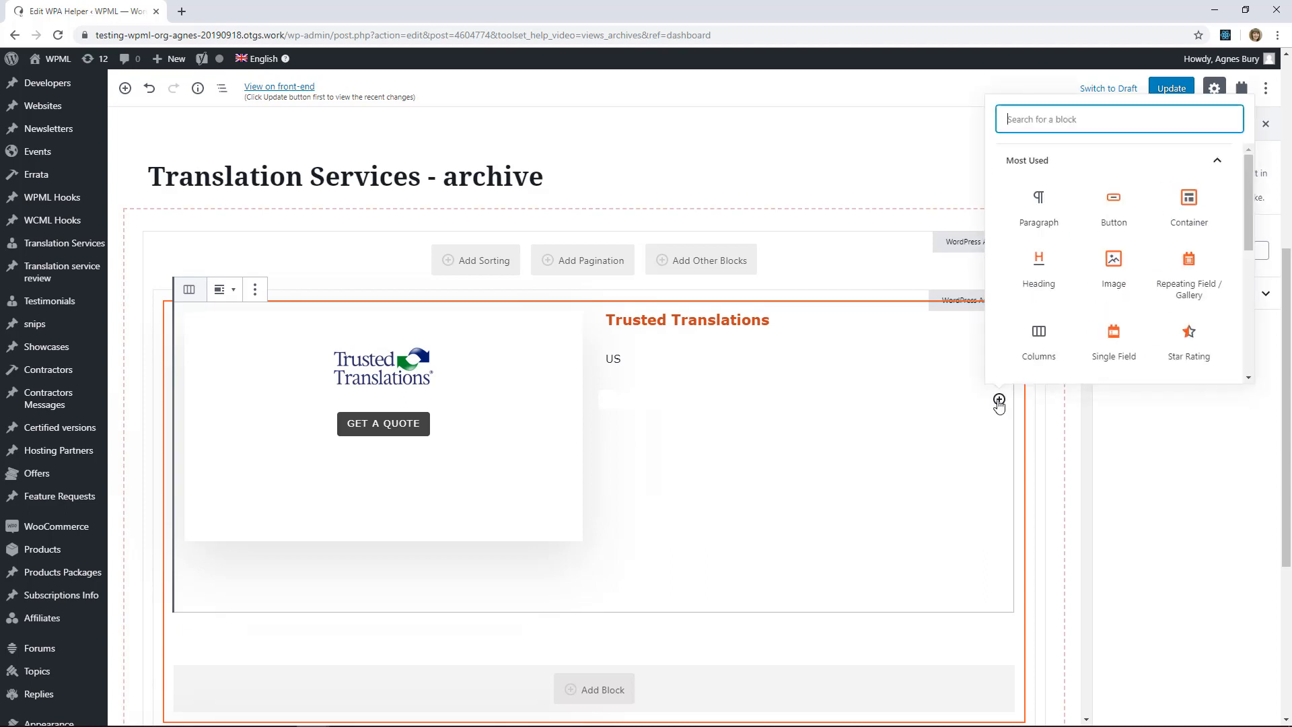
{"action": "type", "text": "con"}
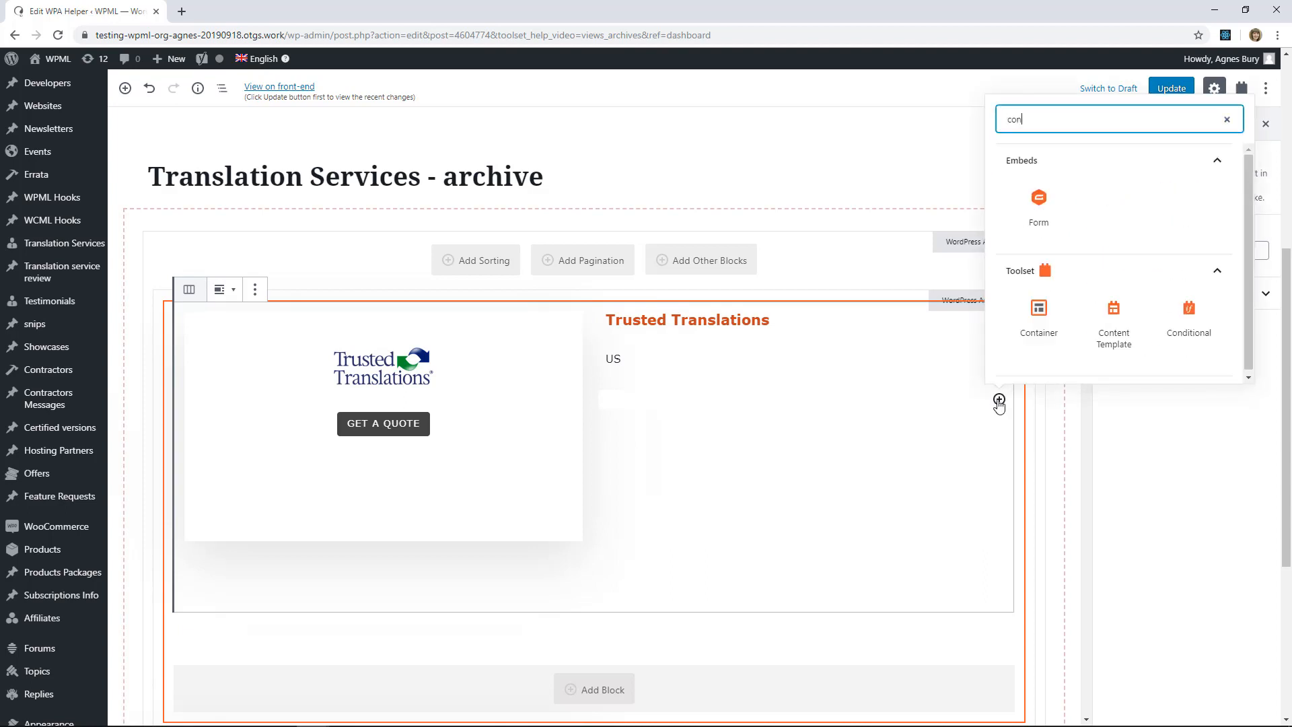
{"action": "left_click", "coordinate": [1038, 315]}
{"action": "key", "text": "ctrl+z"}
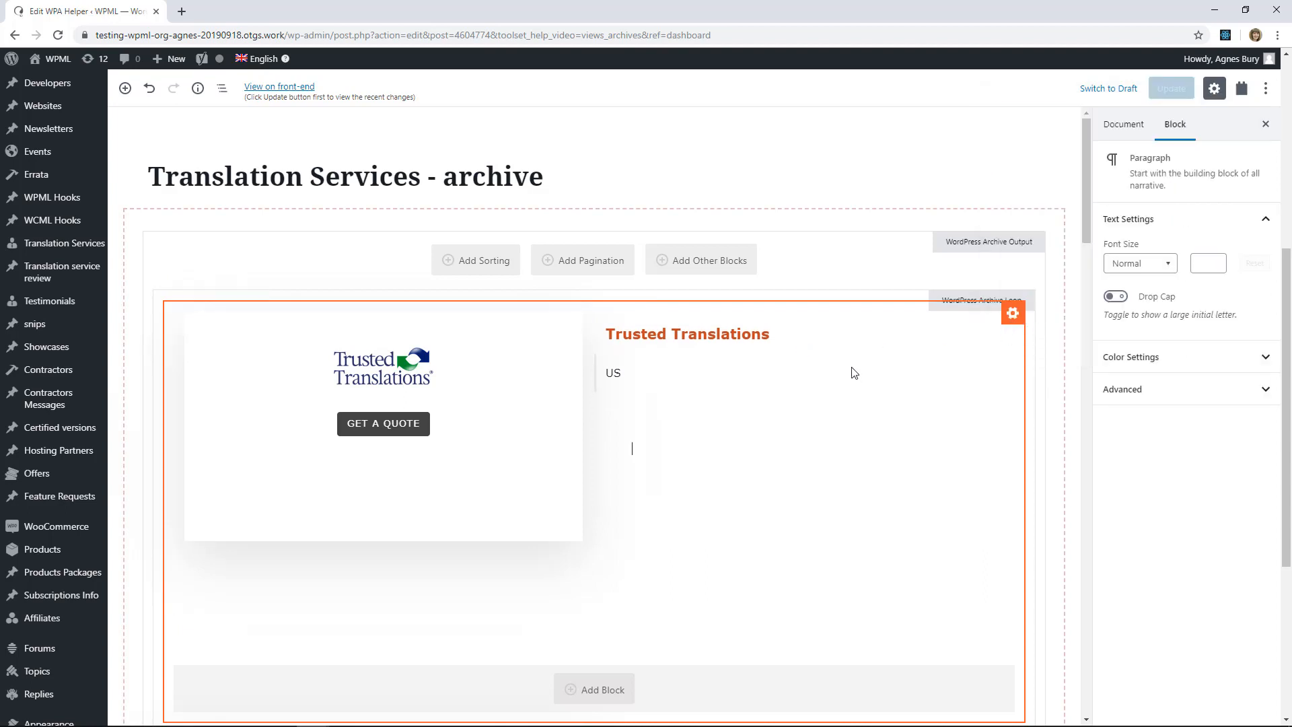
{"action": "key", "text": "ctrl+shift+z"}
Set the new container's background type to Image and upload location-icon from the Downloads folder
{"action": "left_click", "coordinate": [727, 415]}
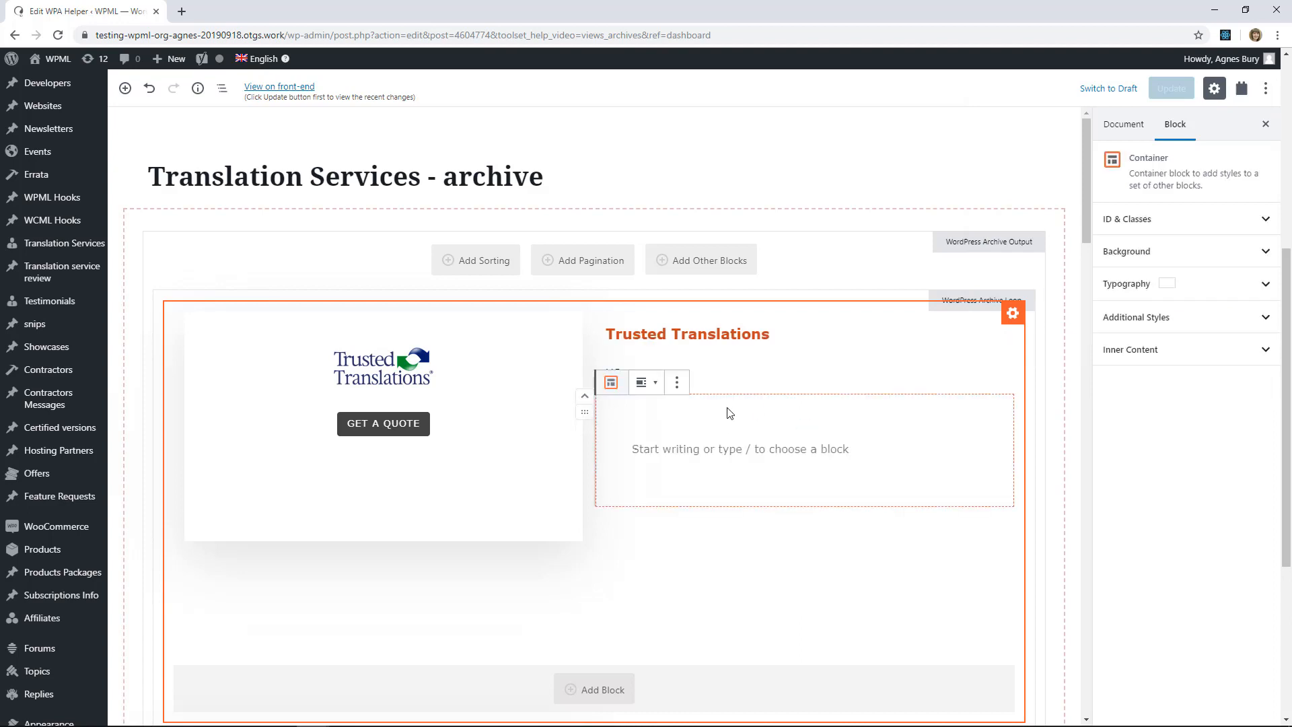
{"action": "left_click", "coordinate": [1194, 260]}
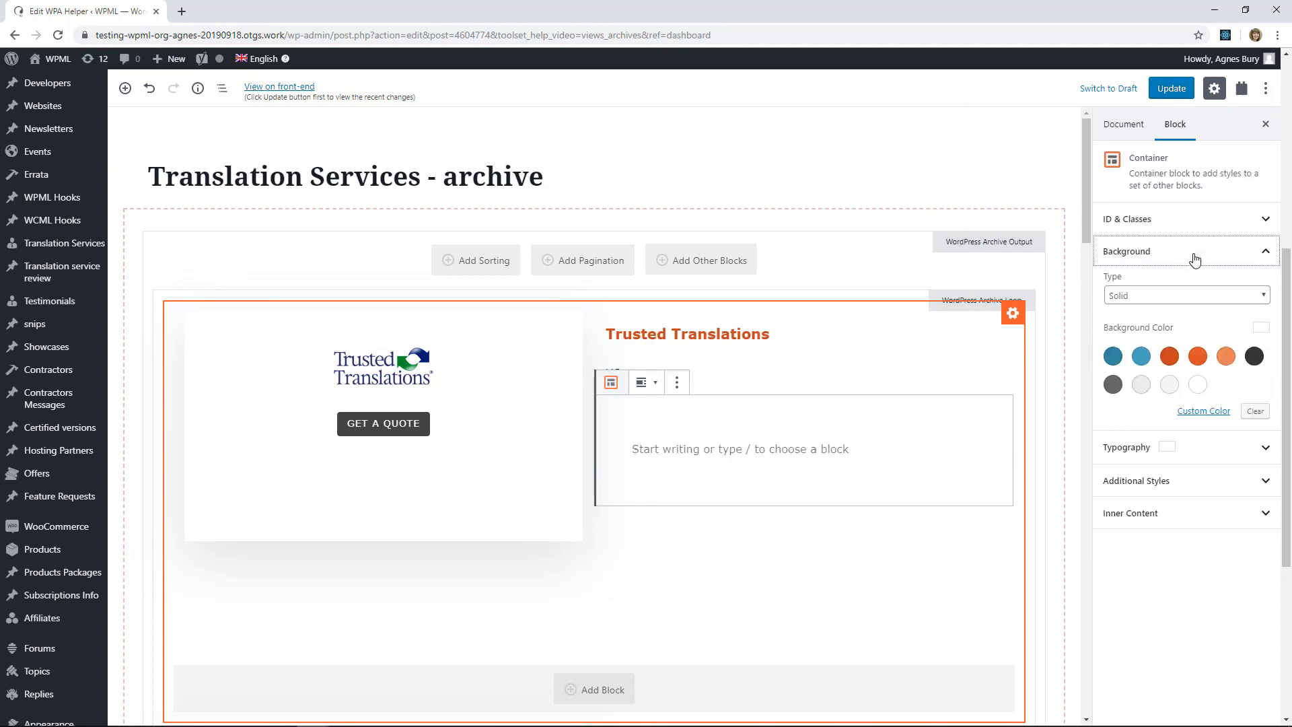
{"action": "left_click", "coordinate": [1168, 295]}
{"action": "left_click", "coordinate": [1150, 337]}
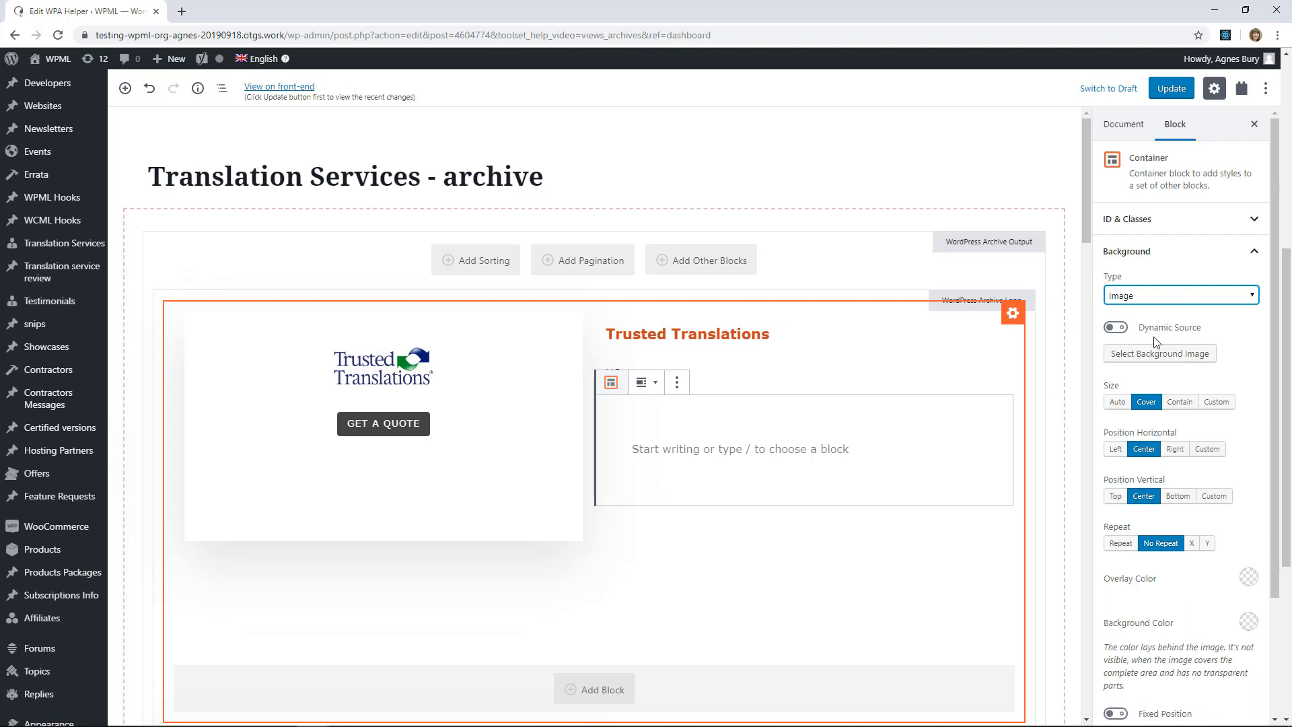
{"action": "left_click", "coordinate": [1154, 352]}
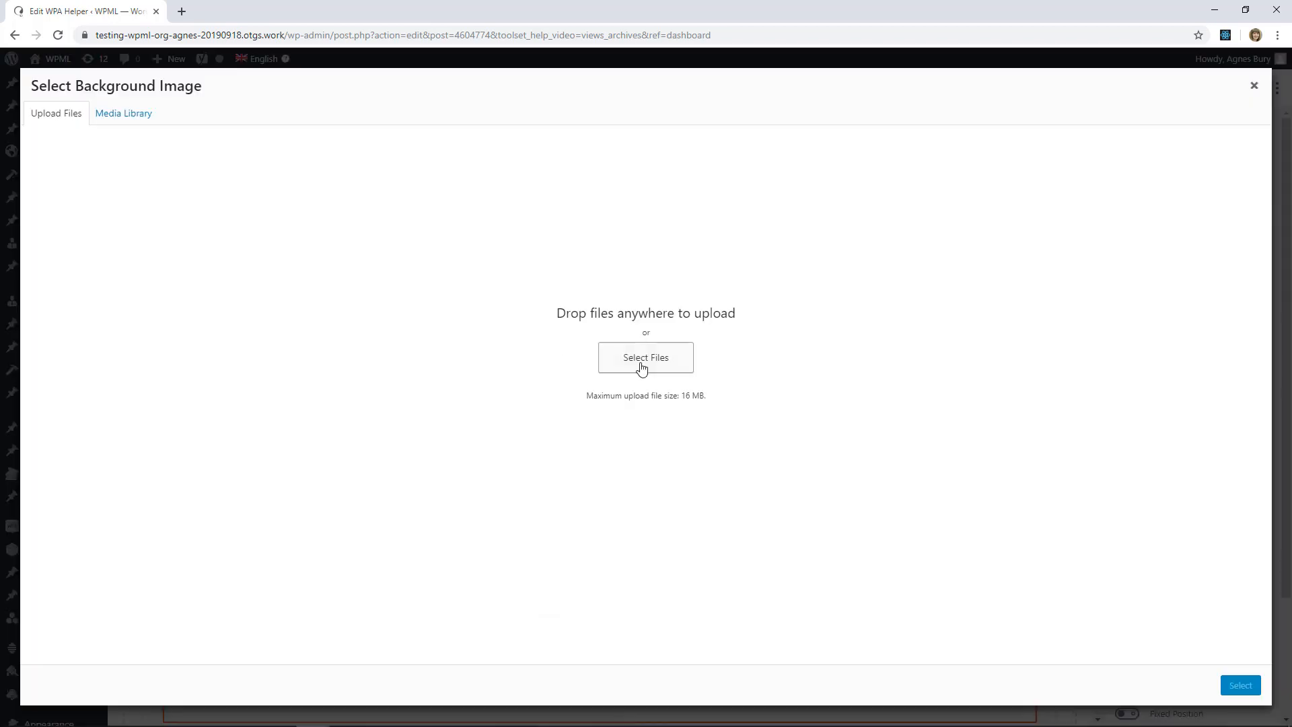
{"action": "left_click", "coordinate": [641, 365]}
{"action": "left_click", "coordinate": [261, 110]}
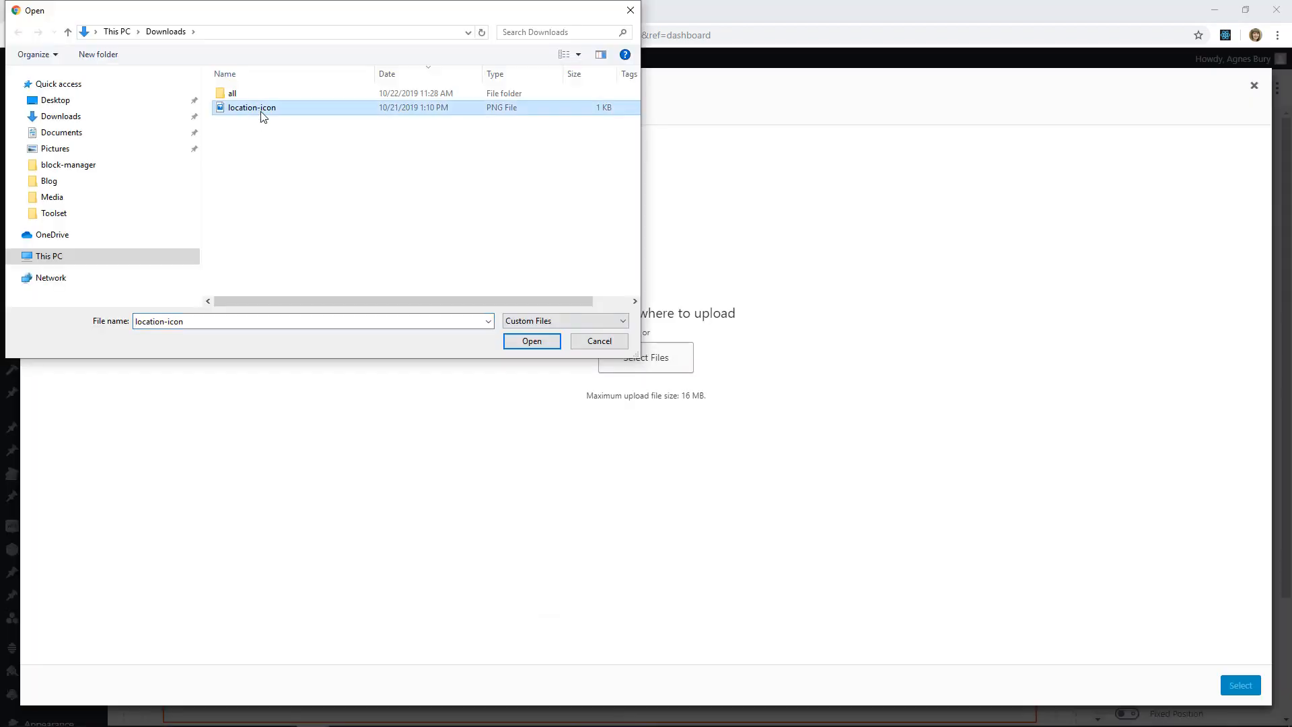
{"action": "left_click", "coordinate": [535, 344]}
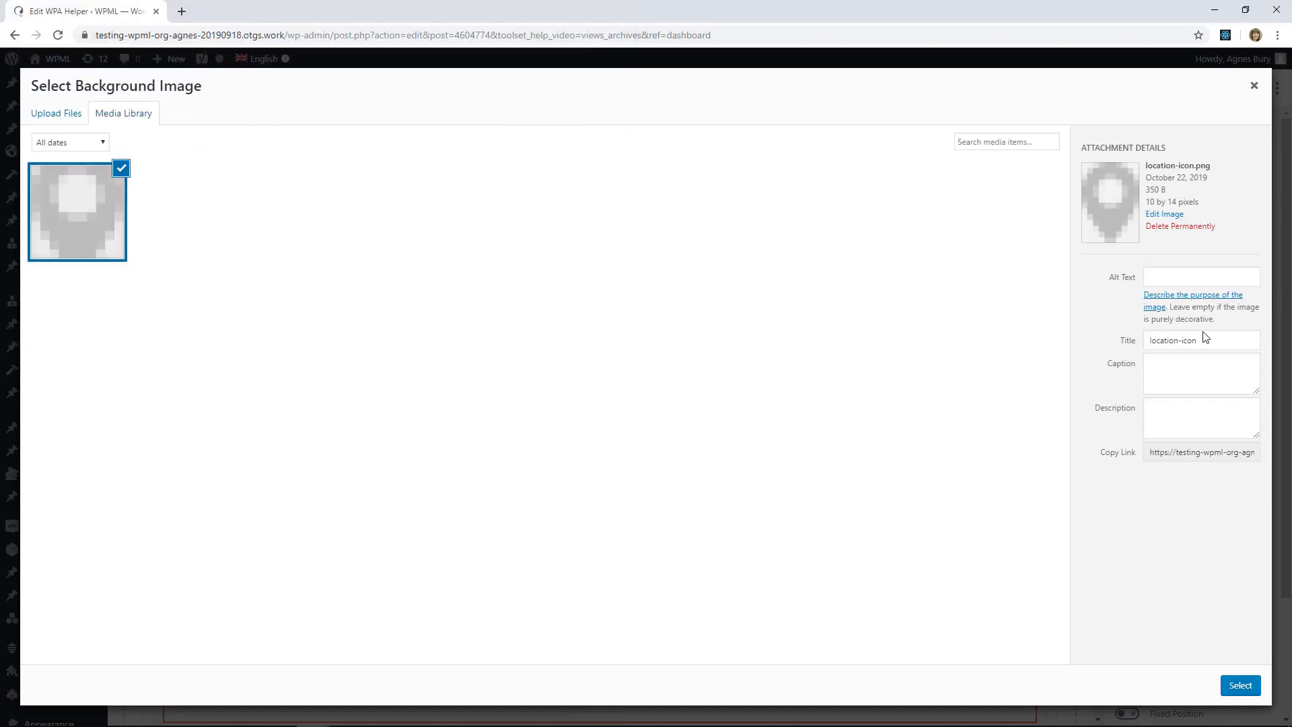
Copy the title location-icon into the image's alt text and apply the image as the container background
{"action": "left_click_drag", "start_coordinate": [1204, 340], "coordinate": [1076, 346]}
{"action": "key", "text": "ctrl+c"}
{"action": "left_click", "coordinate": [1173, 268]}
{"action": "key", "text": "ctrl+v"}
{"action": "left_click", "coordinate": [1240, 685]}
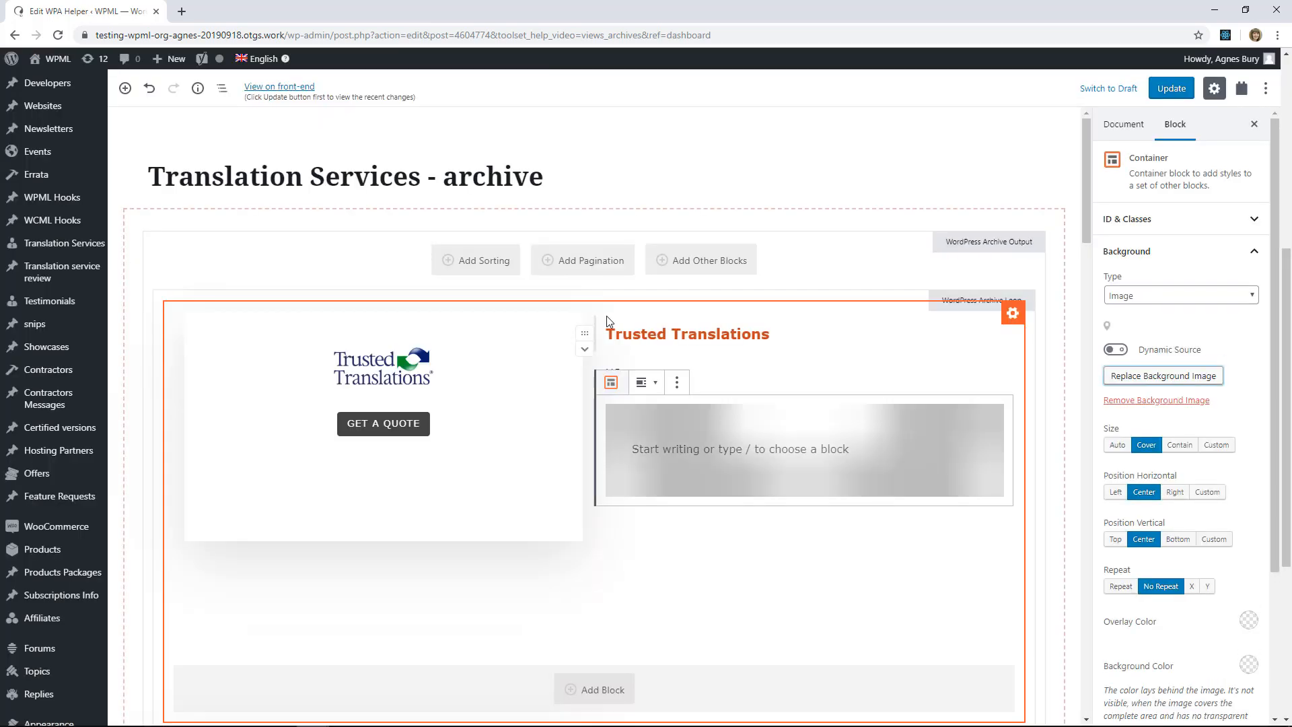
Set the background image to Auto size and Left horizontal position, and move the country field block into the container
{"action": "left_click", "coordinate": [1117, 445]}
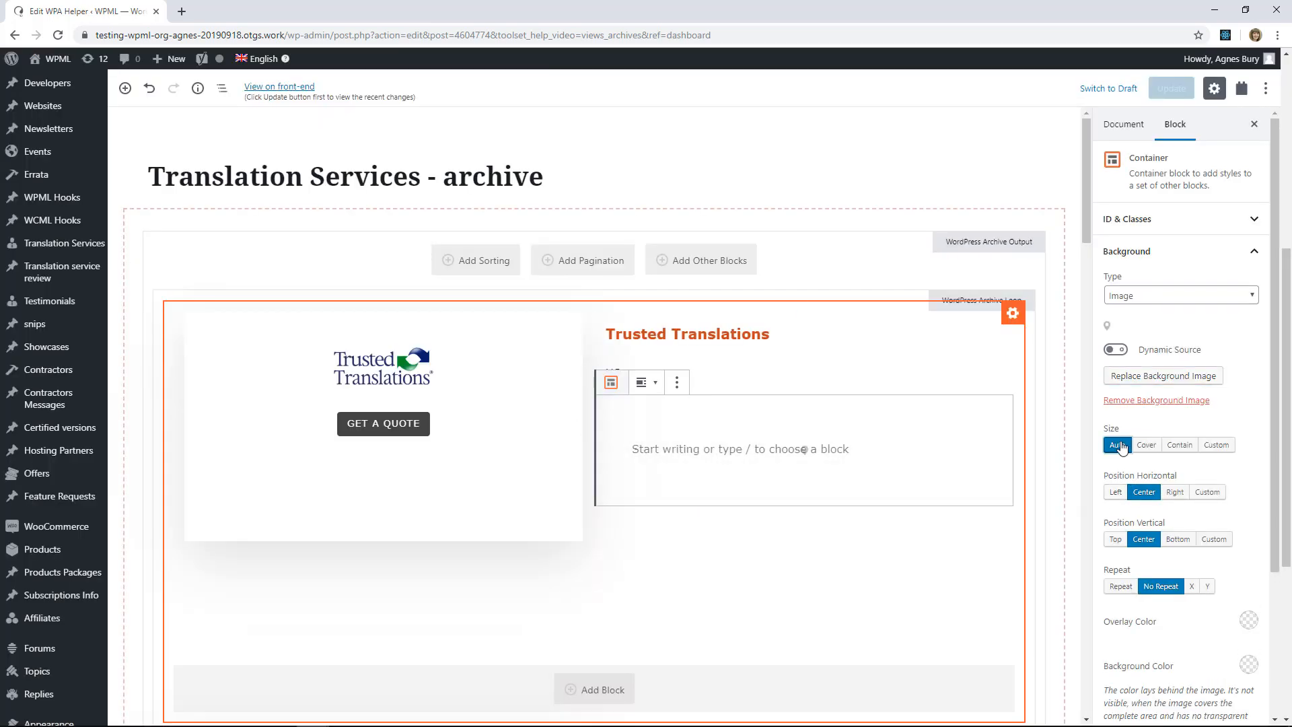
{"action": "left_click", "coordinate": [1115, 493]}
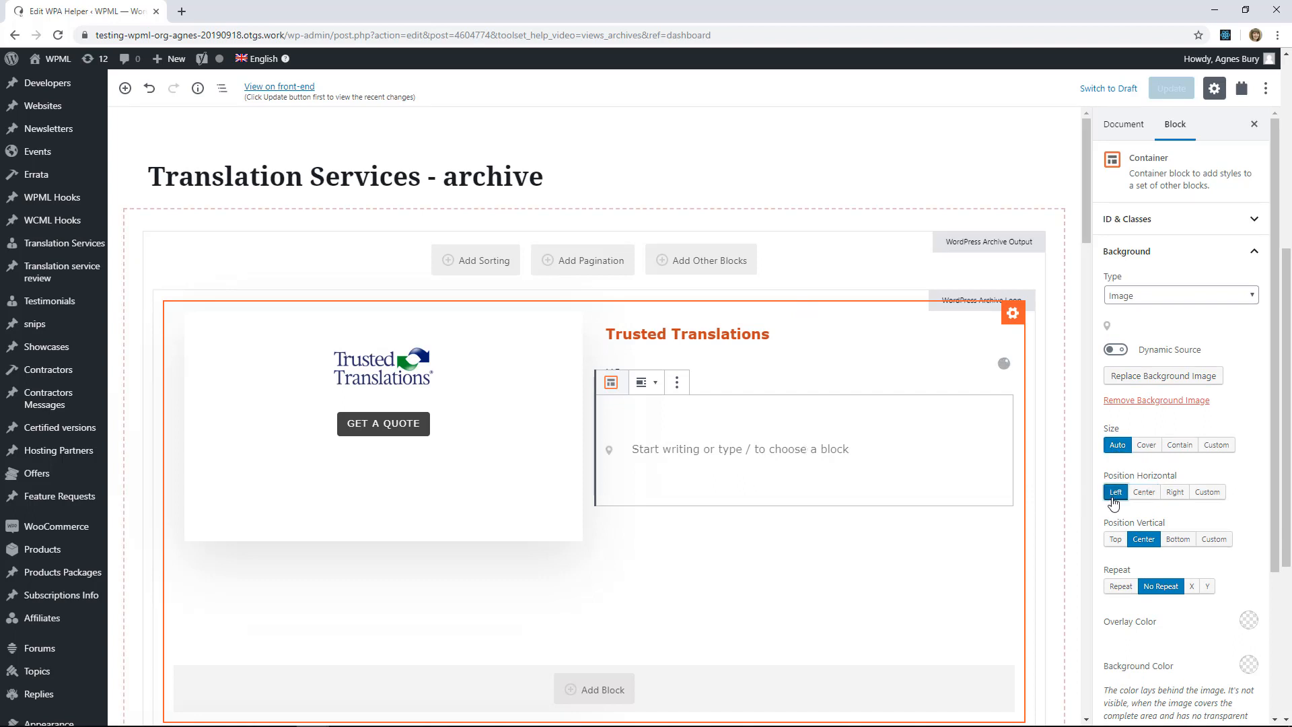
{"action": "left_click", "coordinate": [740, 380]}
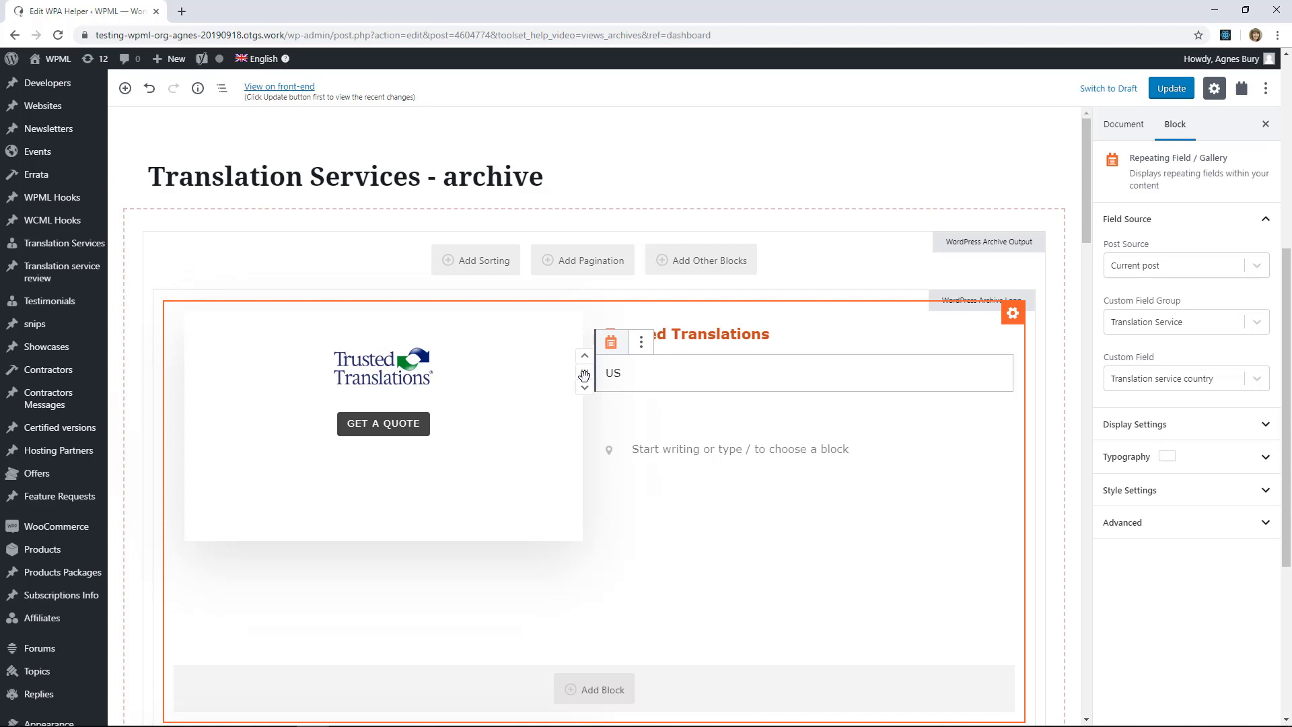
{"action": "left_click_drag", "start_coordinate": [584, 375], "coordinate": [652, 459]}
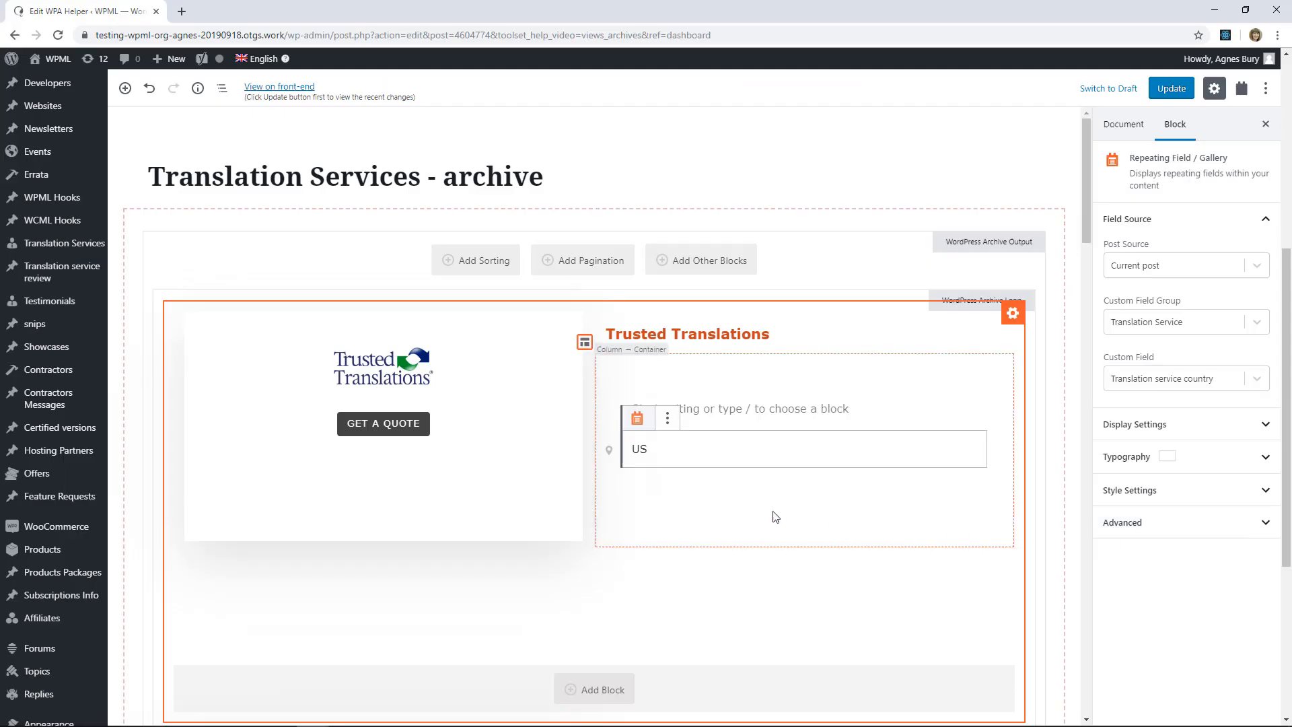
Insert a Single Field block below the location container, showing the standard field Post Excerpt of the current post
{"action": "left_click", "coordinate": [770, 521]}
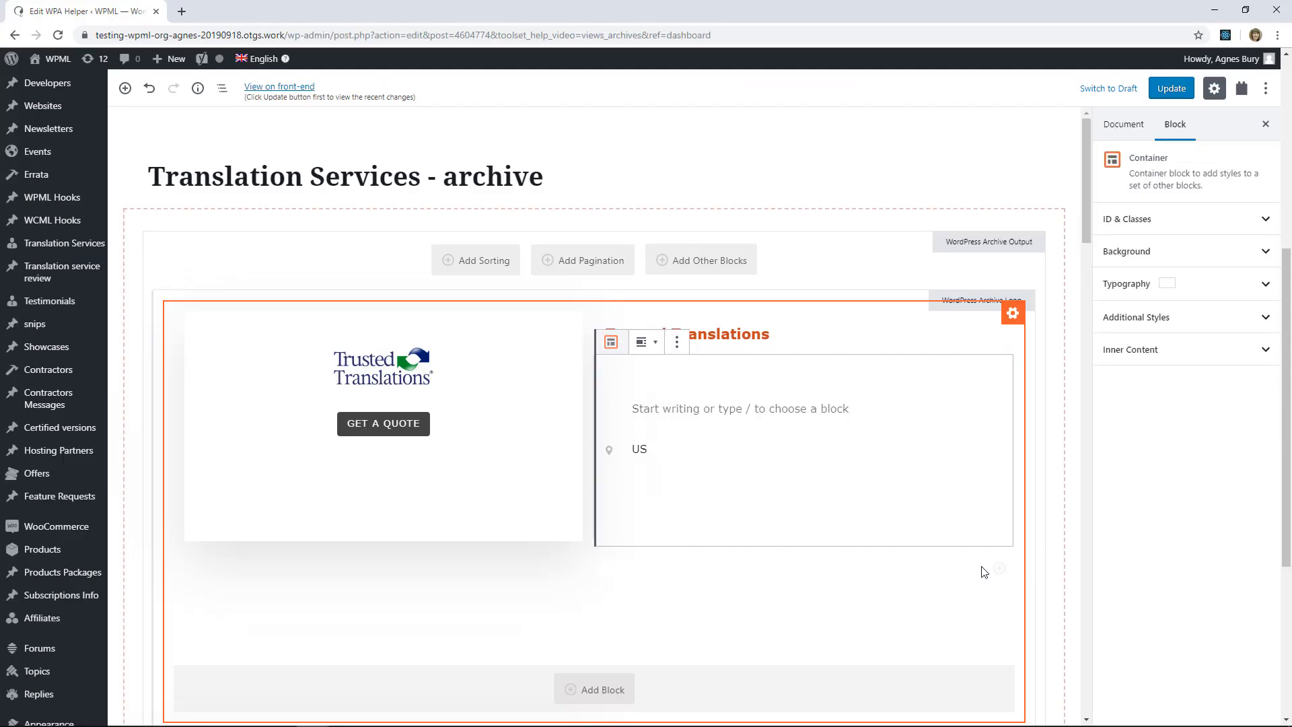
{"action": "left_click", "coordinate": [999, 569]}
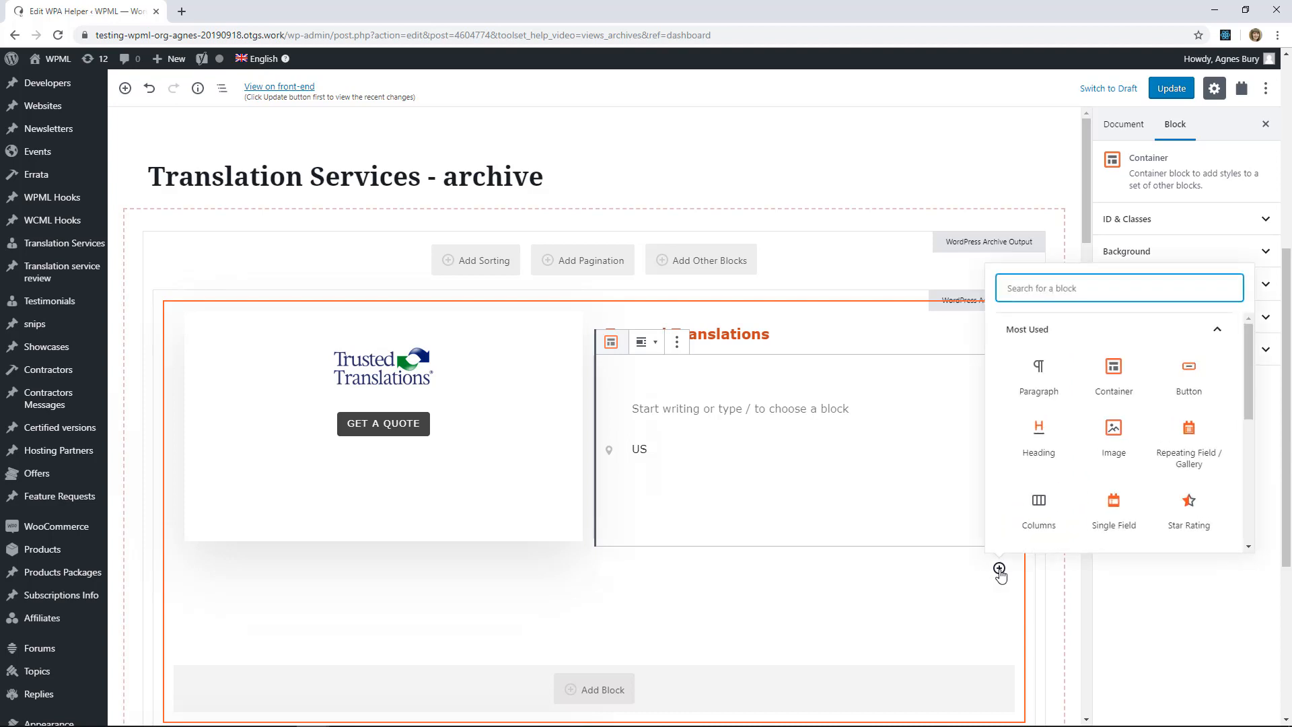
{"action": "type", "text": "sing"}
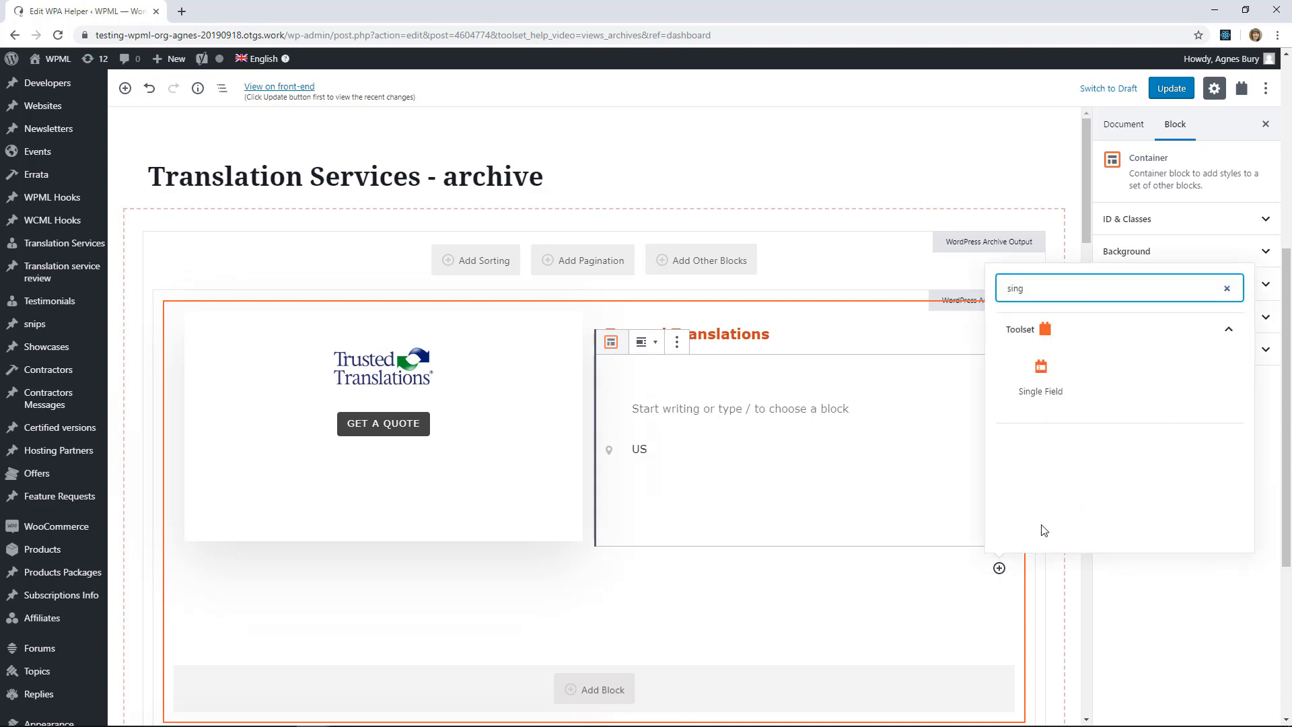
{"action": "left_click", "coordinate": [1039, 381]}
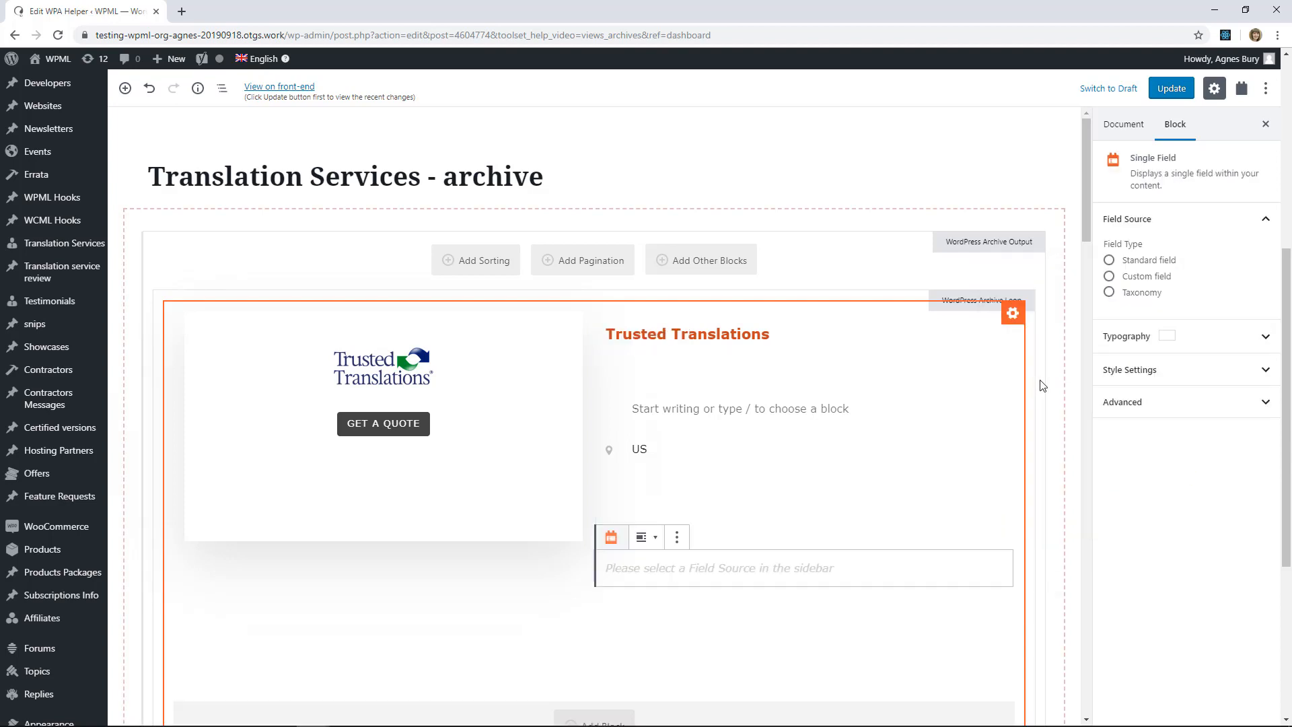
{"action": "left_click", "coordinate": [1144, 261]}
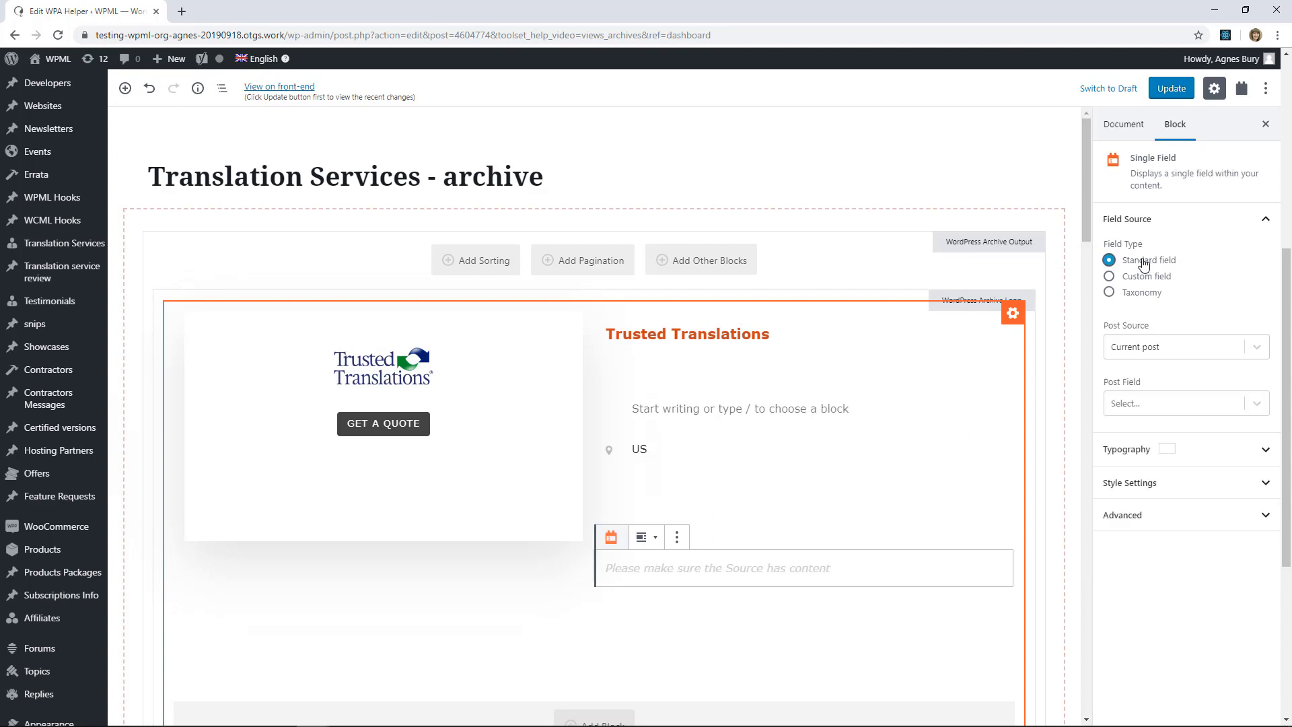
{"action": "left_click", "coordinate": [1169, 404]}
{"action": "left_click", "coordinate": [1144, 546]}
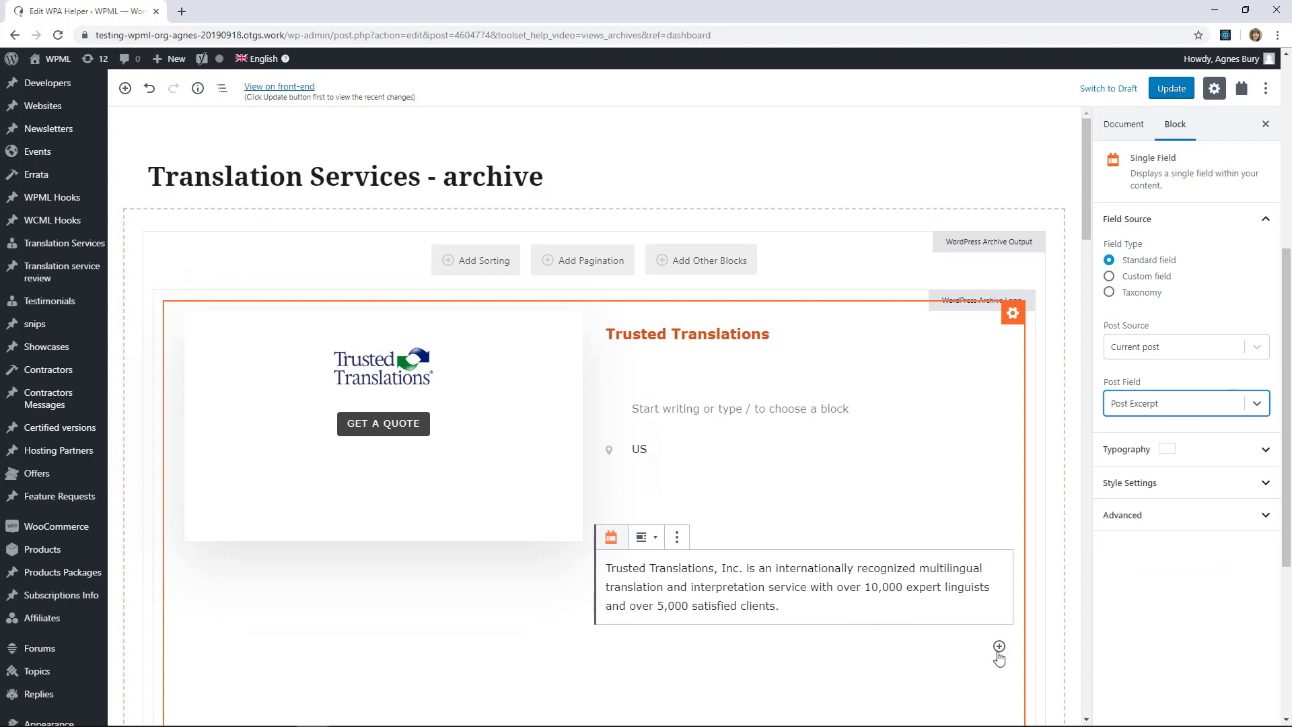
Insert a Toolset Button block below the excerpt and make its URL dynamic, using Post URL as the source
{"action": "left_click", "coordinate": [999, 648]}
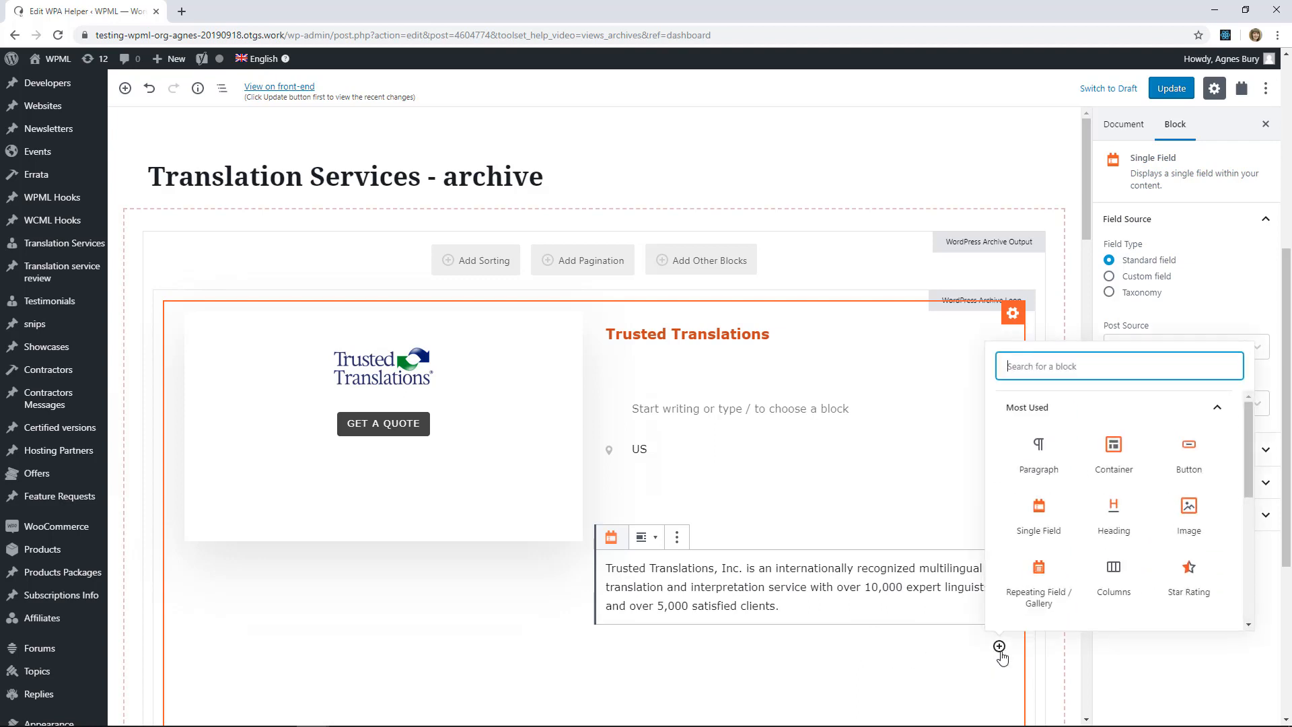
{"action": "type", "text": "but"}
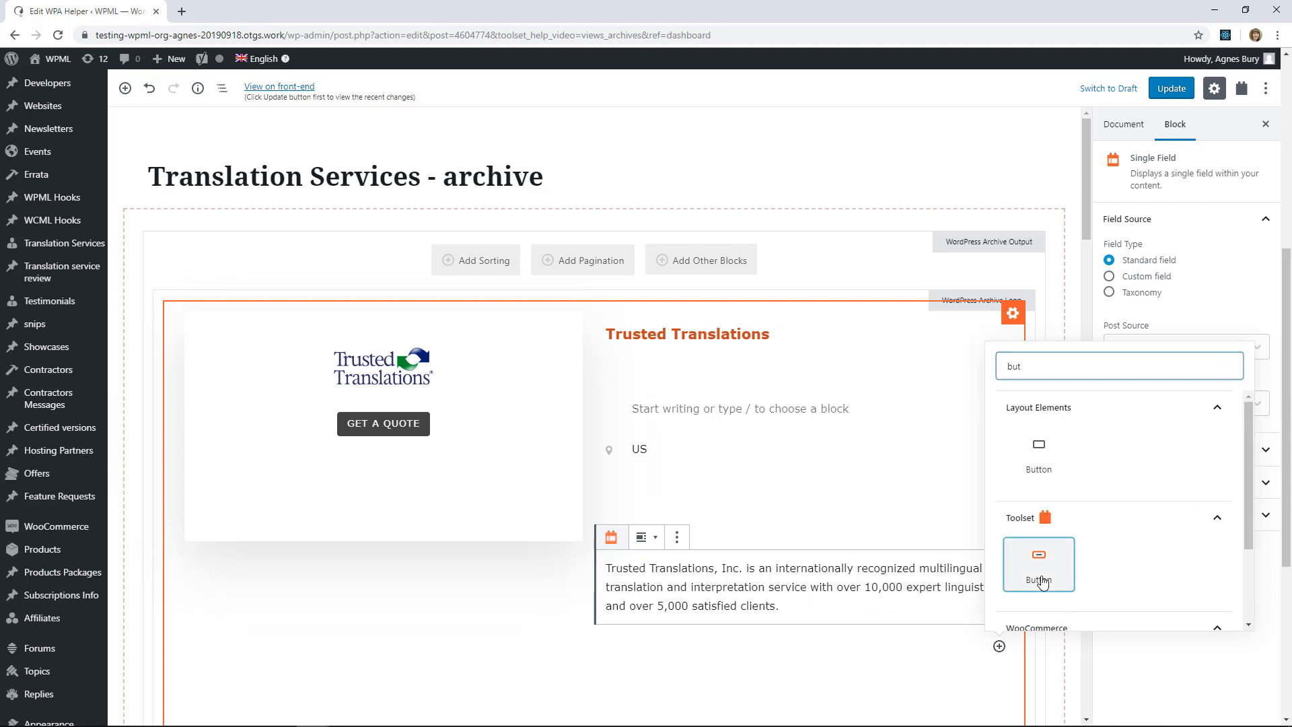
{"action": "left_click", "coordinate": [1036, 565]}
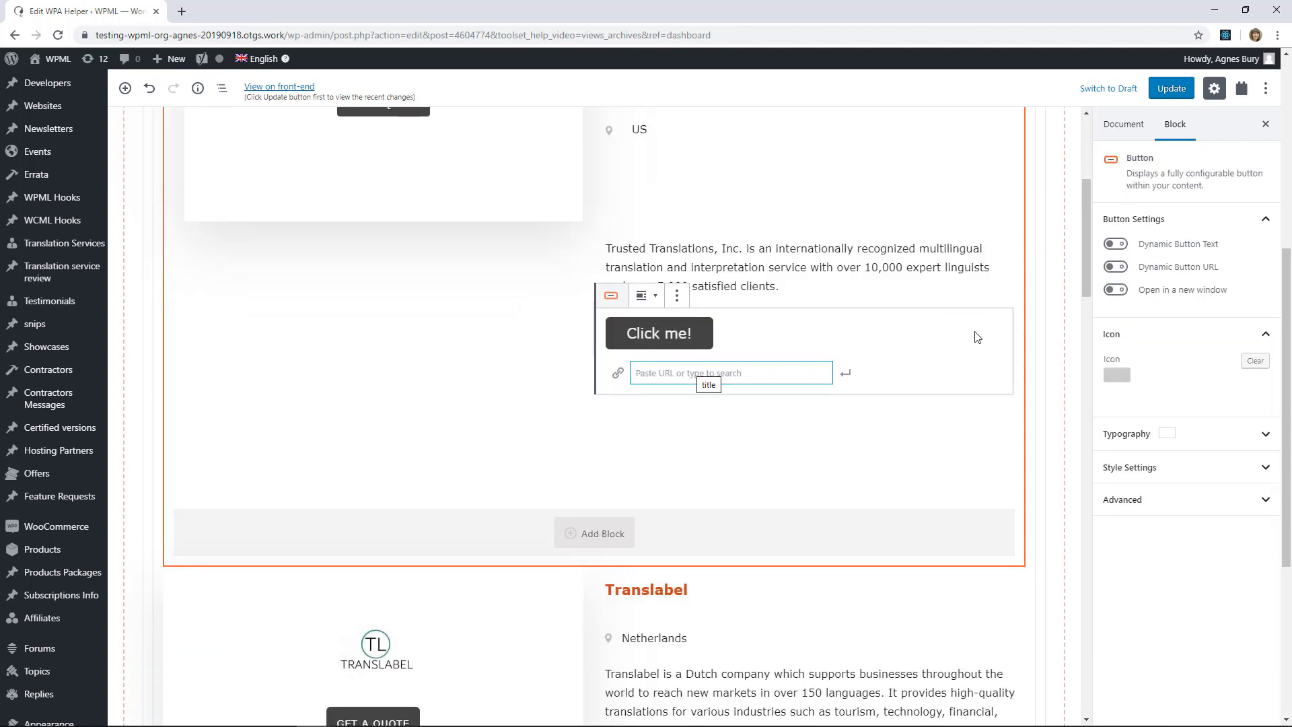
{"action": "left_click", "coordinate": [1116, 267]}
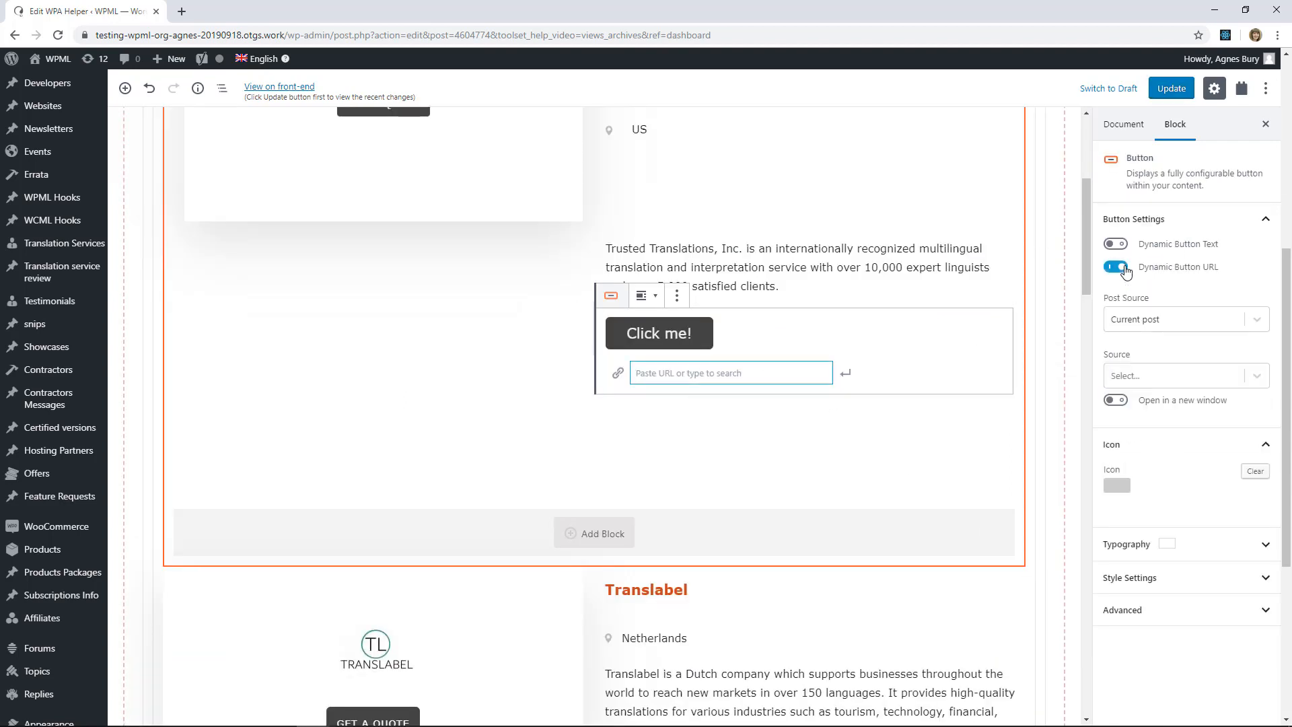
{"action": "left_click", "coordinate": [1145, 377]}
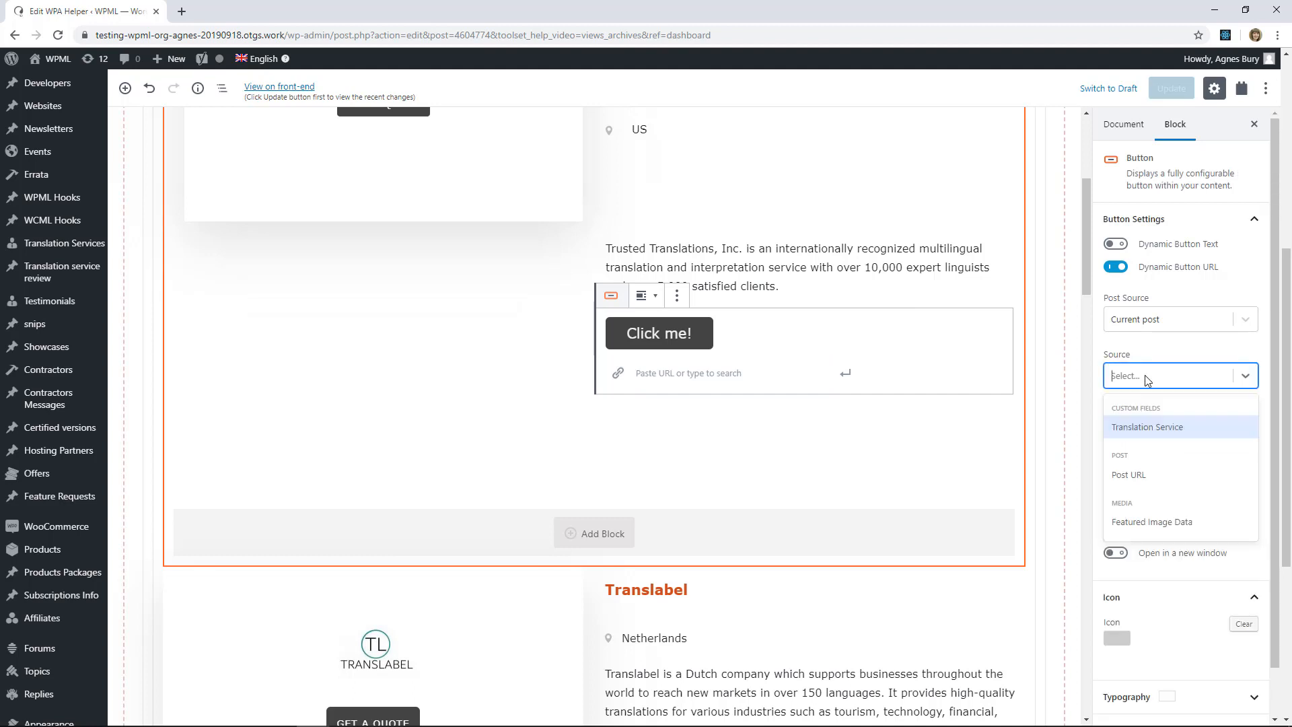
{"action": "left_click", "coordinate": [1140, 476]}
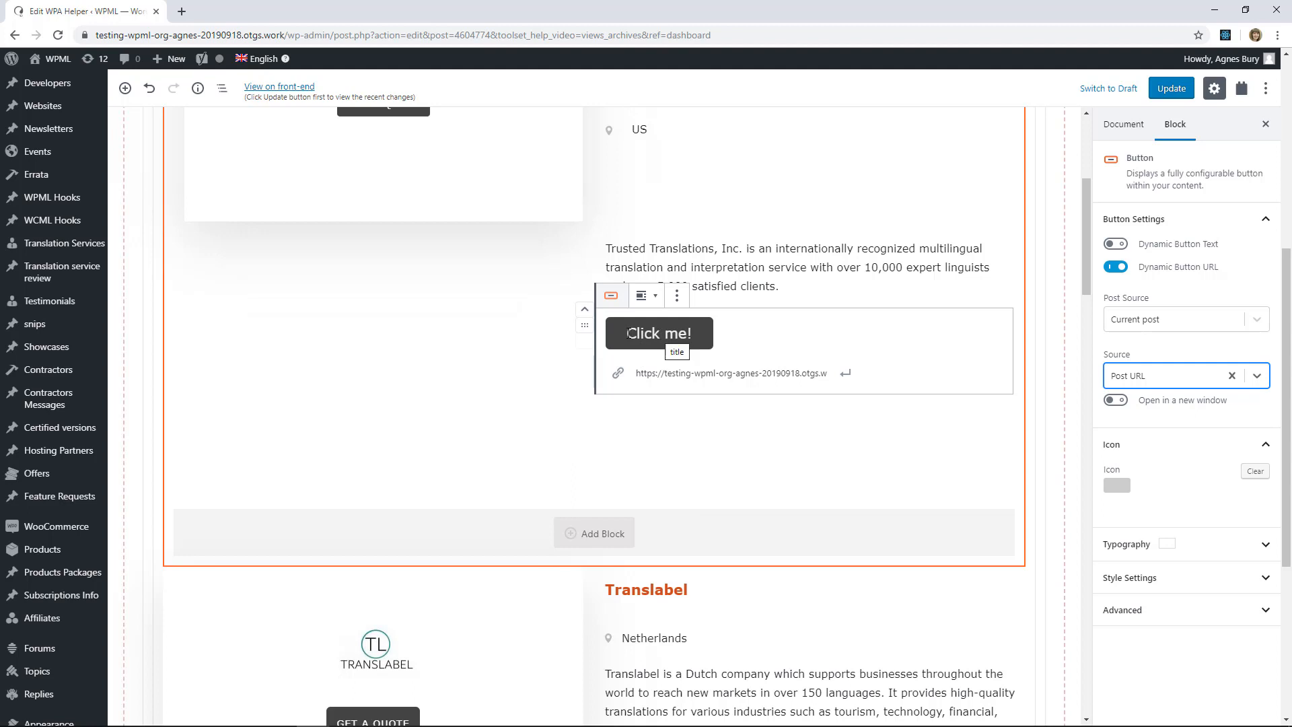
Label the new button More and set its font size to 14
{"action": "left_click_drag", "start_coordinate": [629, 333], "coordinate": [702, 338]}
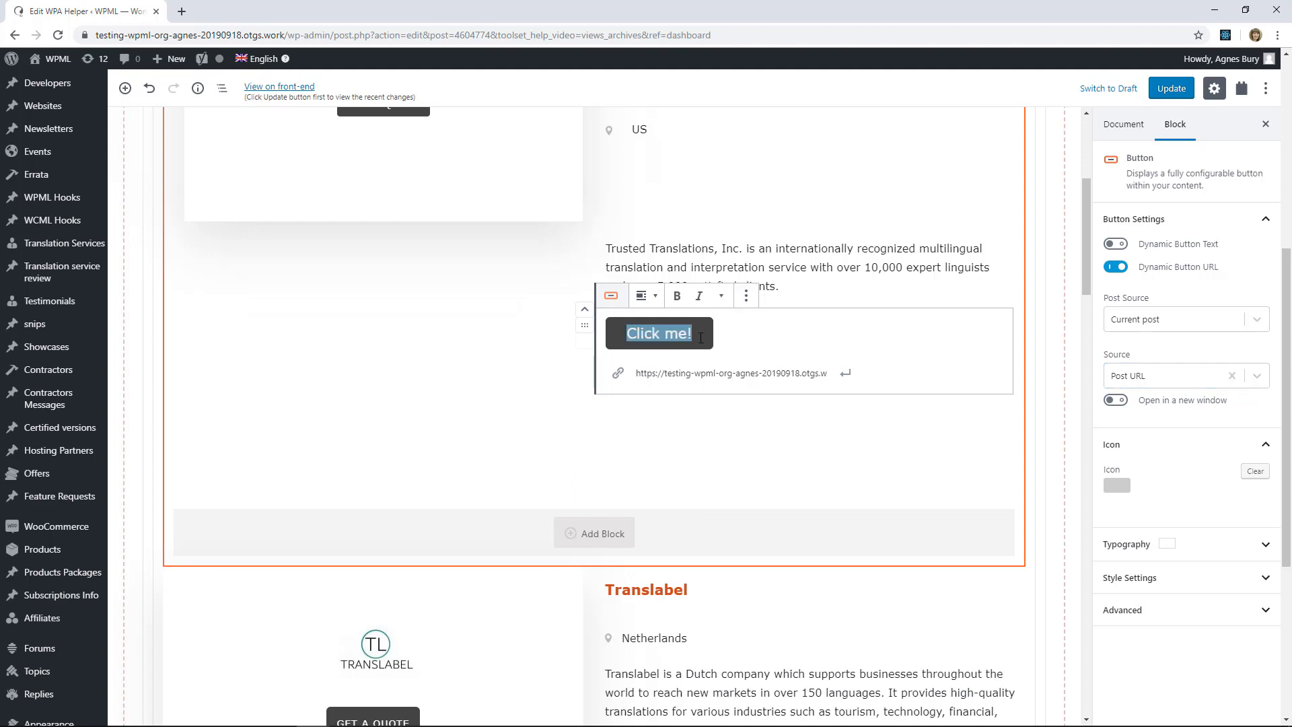
{"action": "type", "text": "More"}
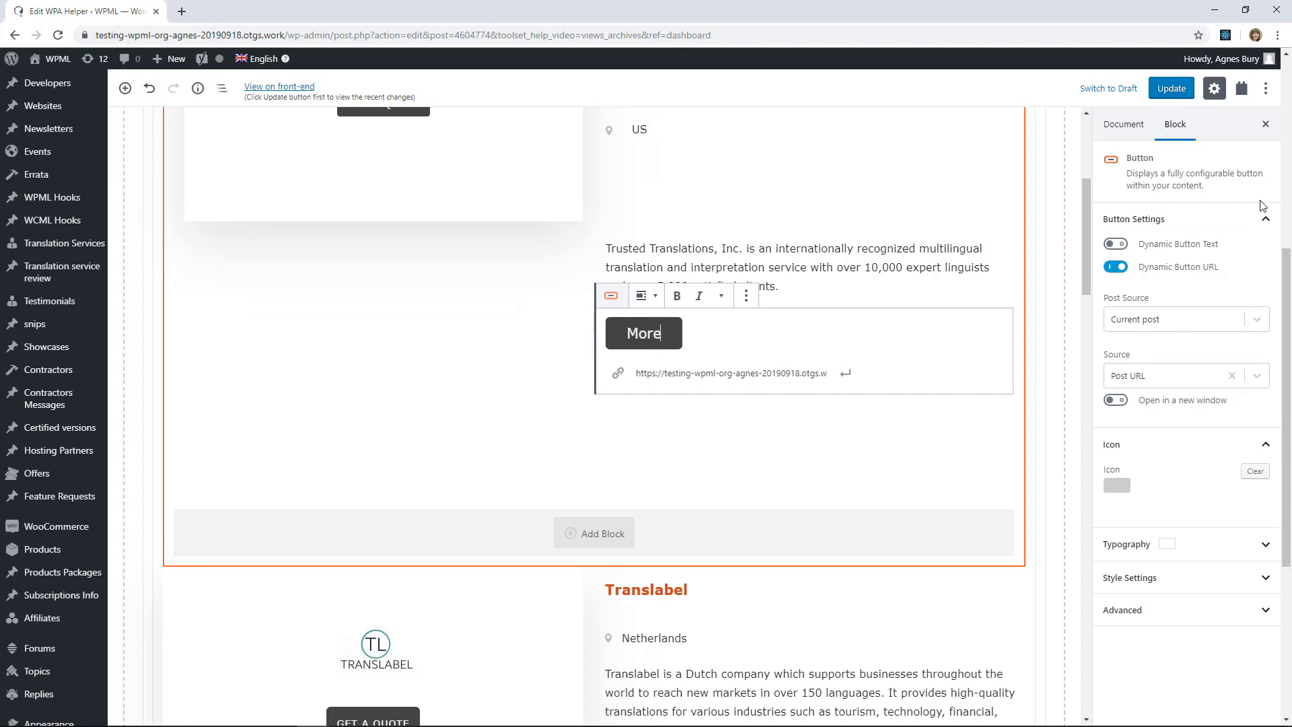
{"action": "left_click", "coordinate": [1262, 223]}
{"action": "left_click", "coordinate": [1232, 355]}
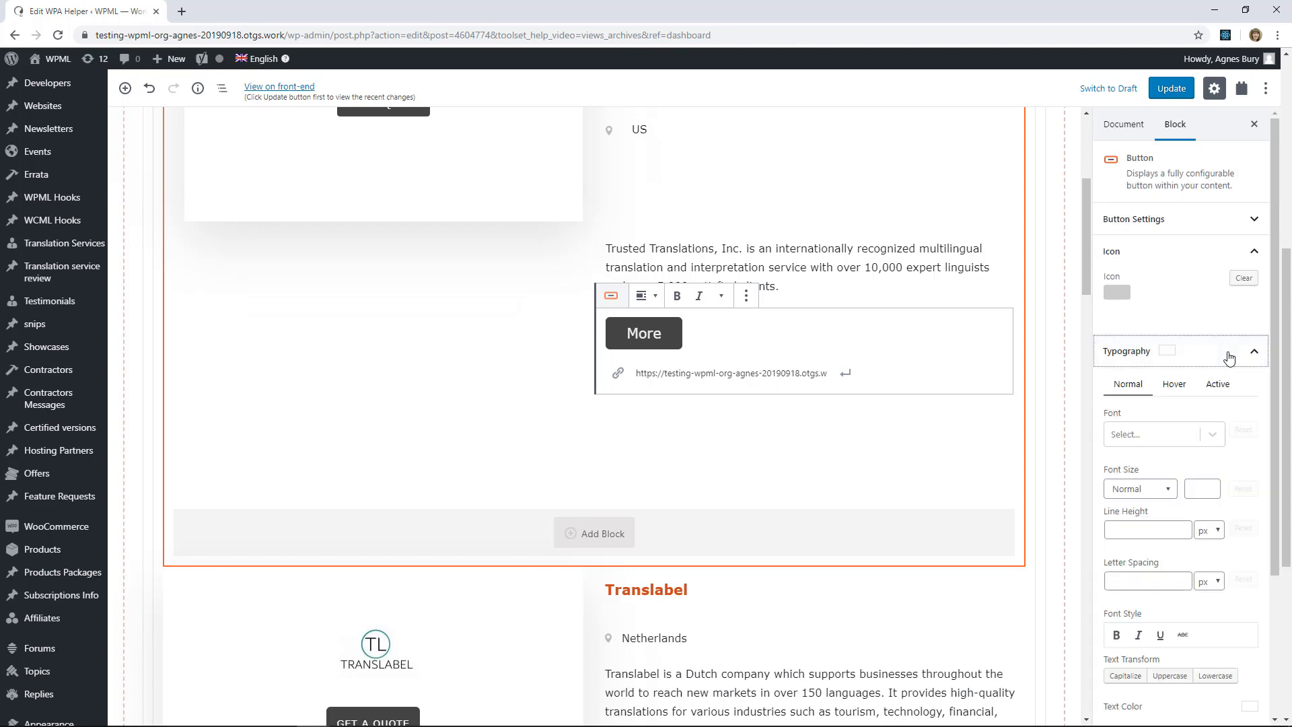
{"action": "left_click", "coordinate": [1189, 489]}
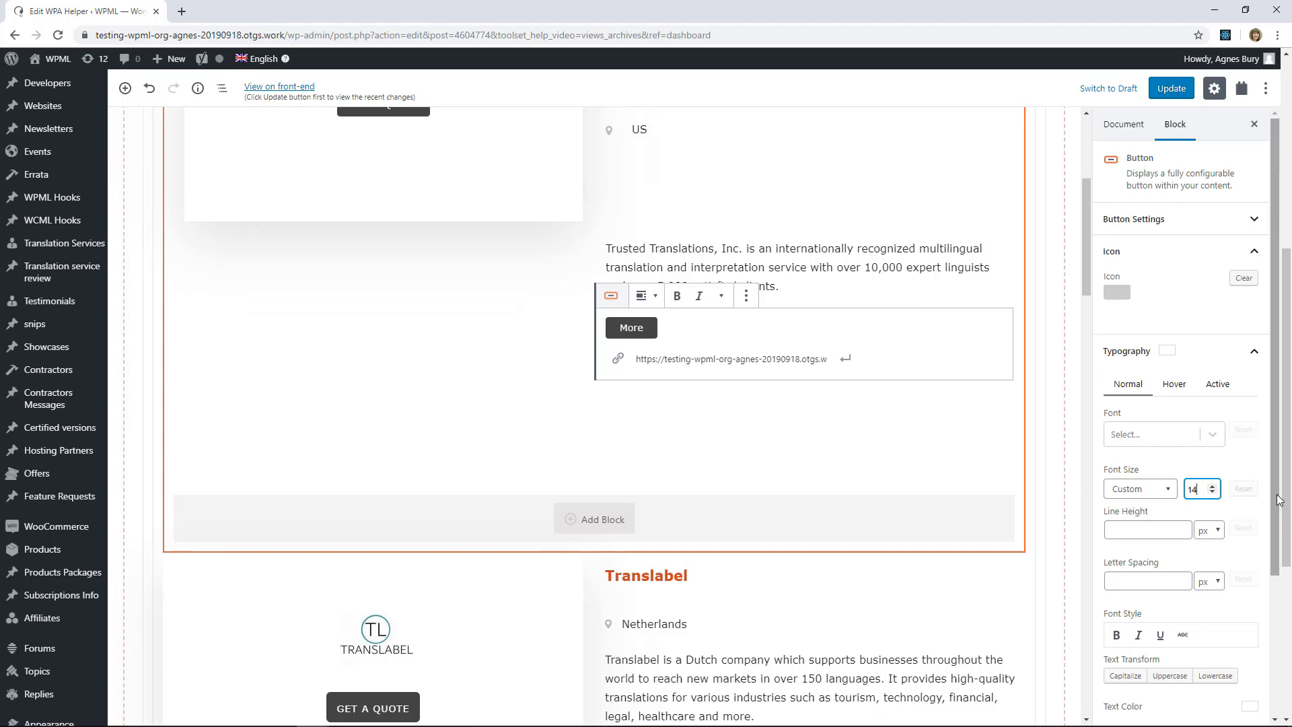
Set the More button's text color to dark orange and its border radius to 0 on all corners
{"action": "scroll", "coordinate": [1279, 499], "scroll_direction": "down", "scroll_amount": 2}
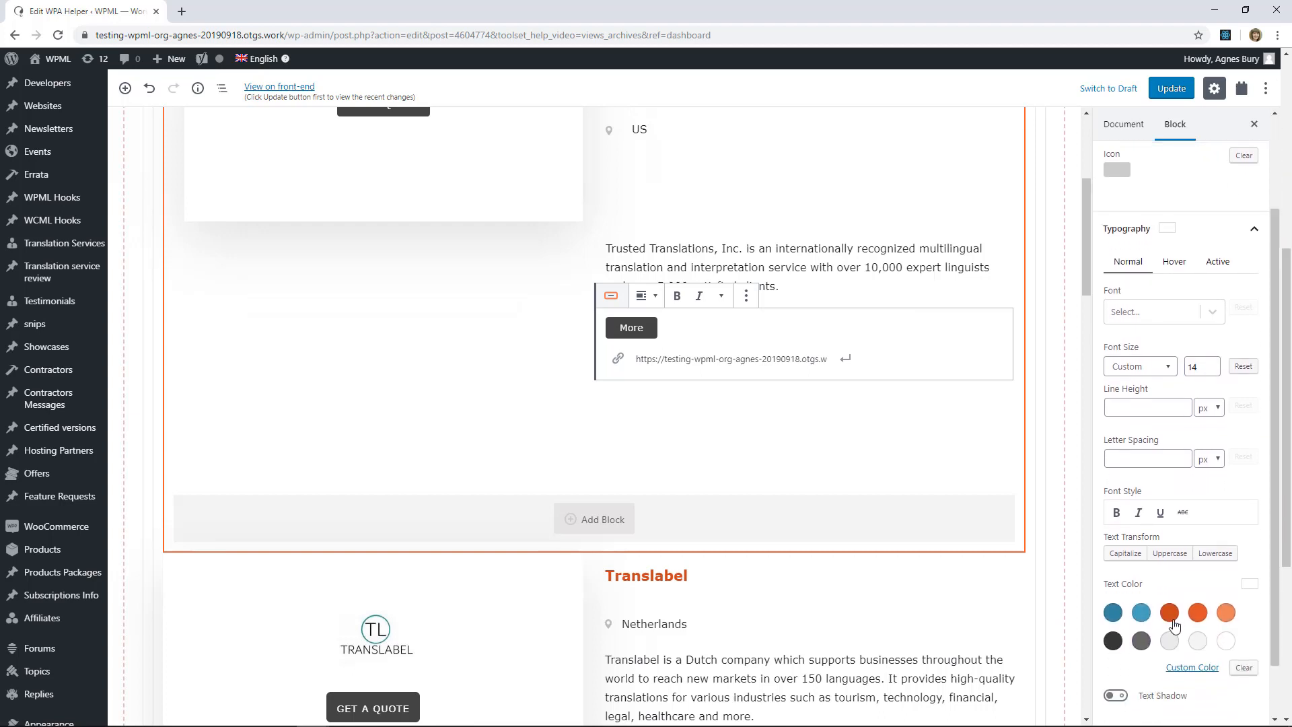
{"action": "left_click", "coordinate": [1170, 613]}
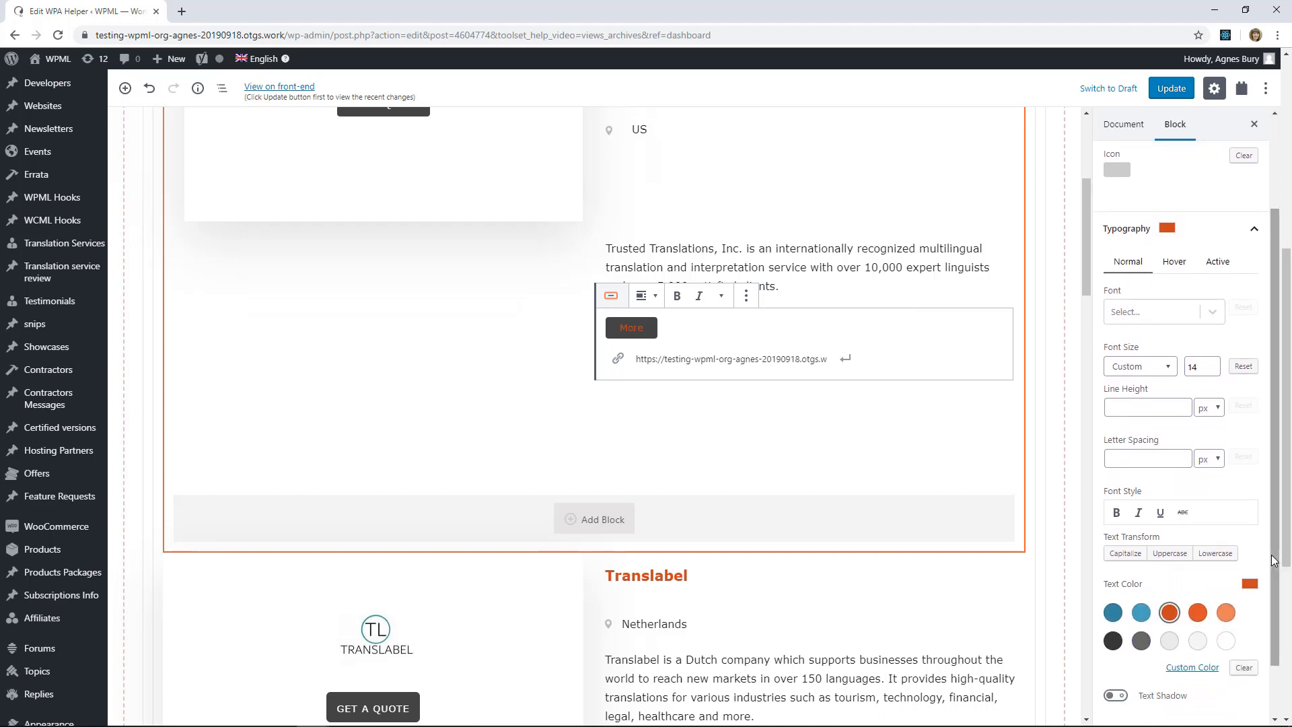
{"action": "scroll", "coordinate": [1277, 609], "scroll_direction": "down", "scroll_amount": 1}
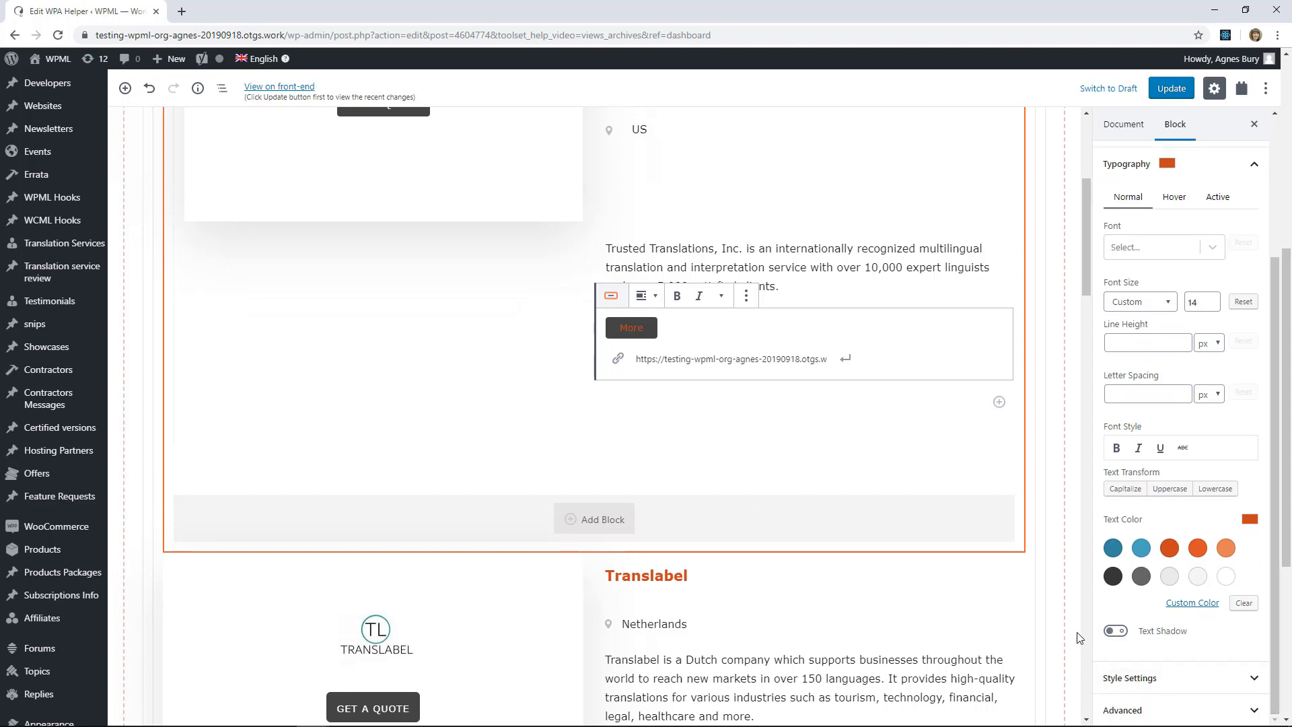
{"action": "left_click", "coordinate": [1157, 678]}
{"action": "scroll", "coordinate": [1204, 585], "scroll_direction": "down", "scroll_amount": 5}
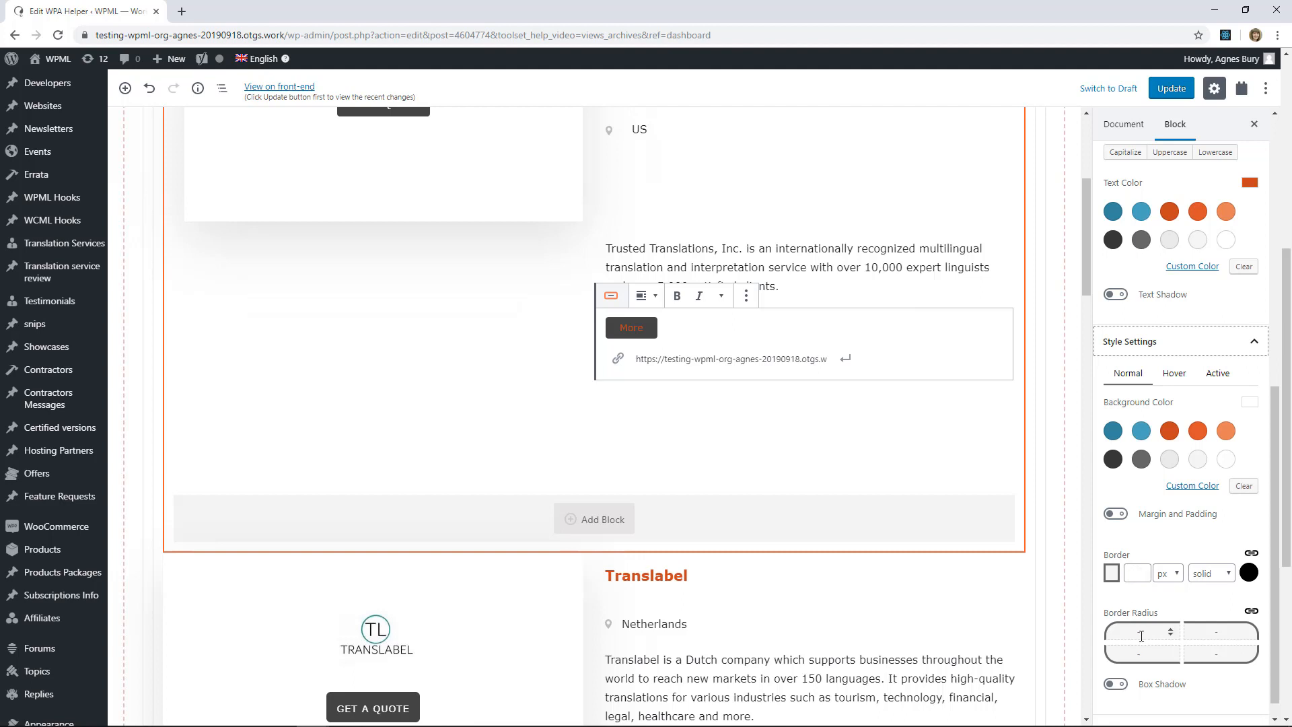
{"action": "left_click", "coordinate": [1140, 630]}
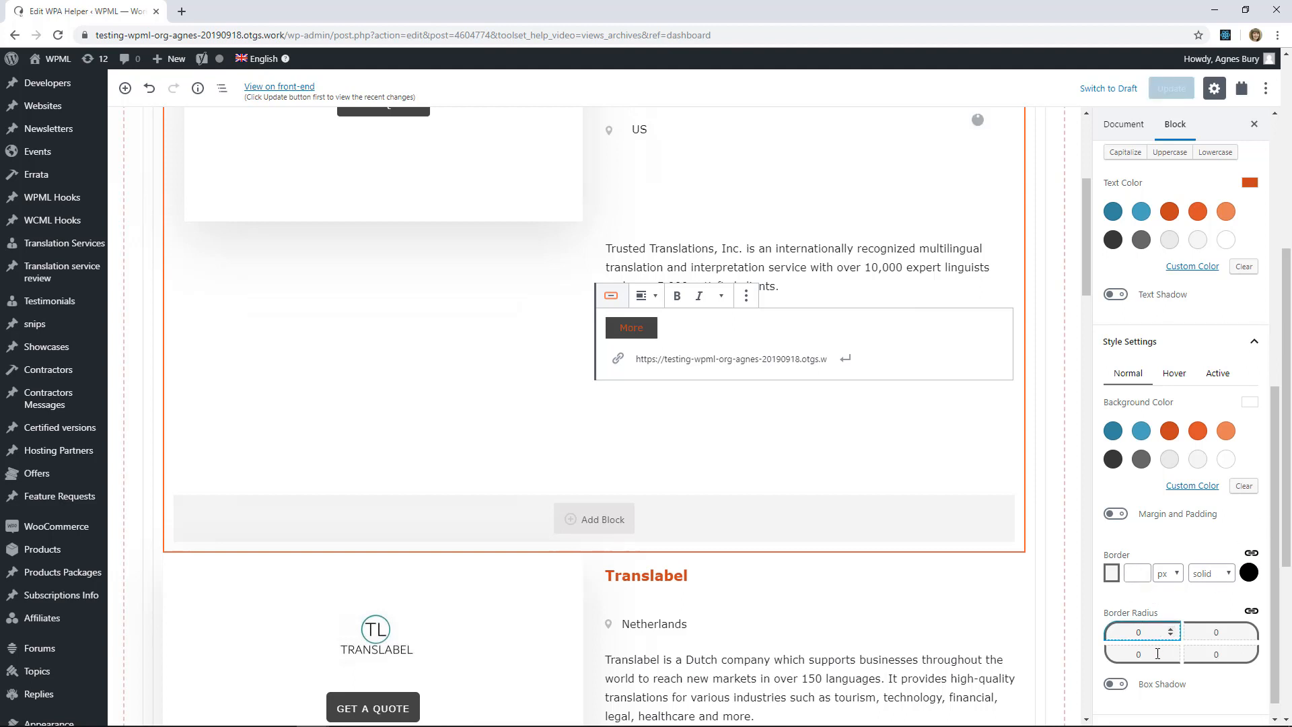
Enable margin and padding for the More button and set its padding to 0px on all four sides
{"action": "left_click", "coordinate": [1116, 514]}
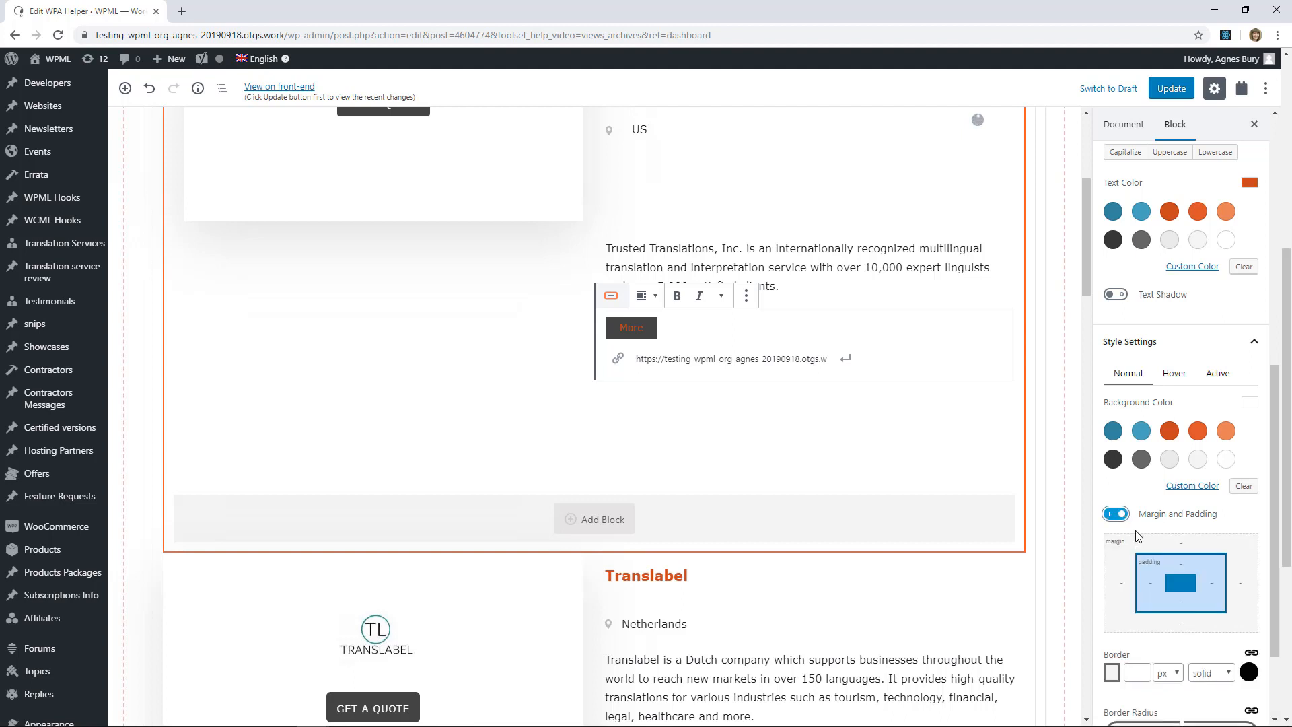
{"action": "left_click", "coordinate": [1179, 565]}
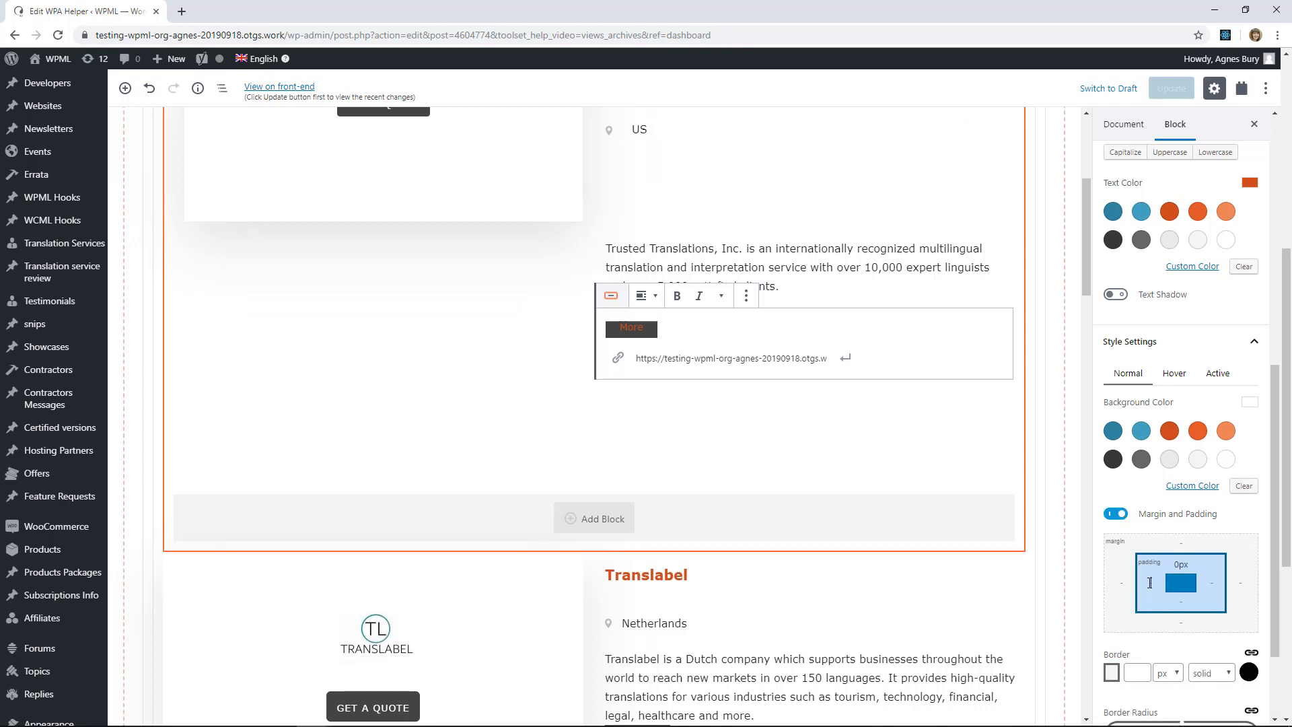
{"action": "type", "text": "0"}
{"action": "left_click", "coordinate": [1209, 584]}
{"action": "type", "text": "0"}
{"action": "left_click", "coordinate": [1181, 601]}
{"action": "type", "text": "0"}
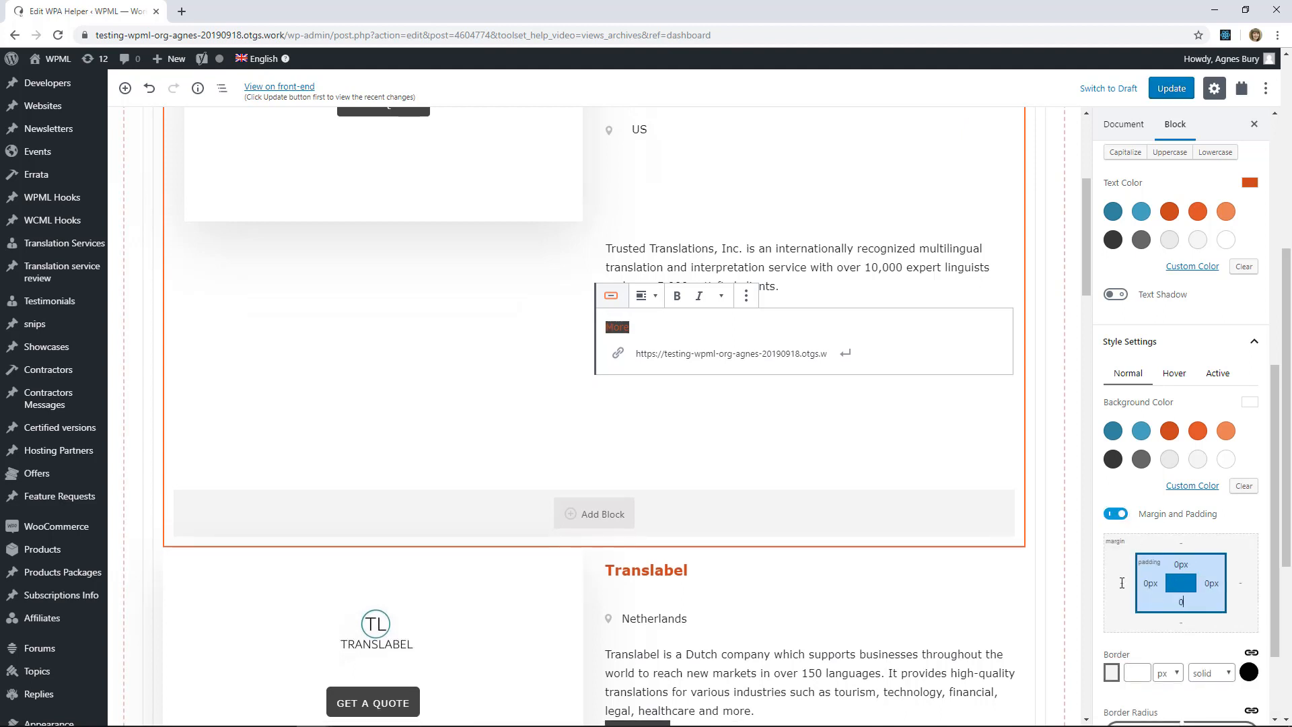
Set the More button's top, left and right margins to 0px and its bottom margin to 20px
{"action": "left_click", "coordinate": [1122, 583]}
{"action": "type", "text": "0"}
{"action": "left_click", "coordinate": [1175, 539]}
{"action": "type", "text": "0"}
{"action": "left_click", "coordinate": [1179, 620]}
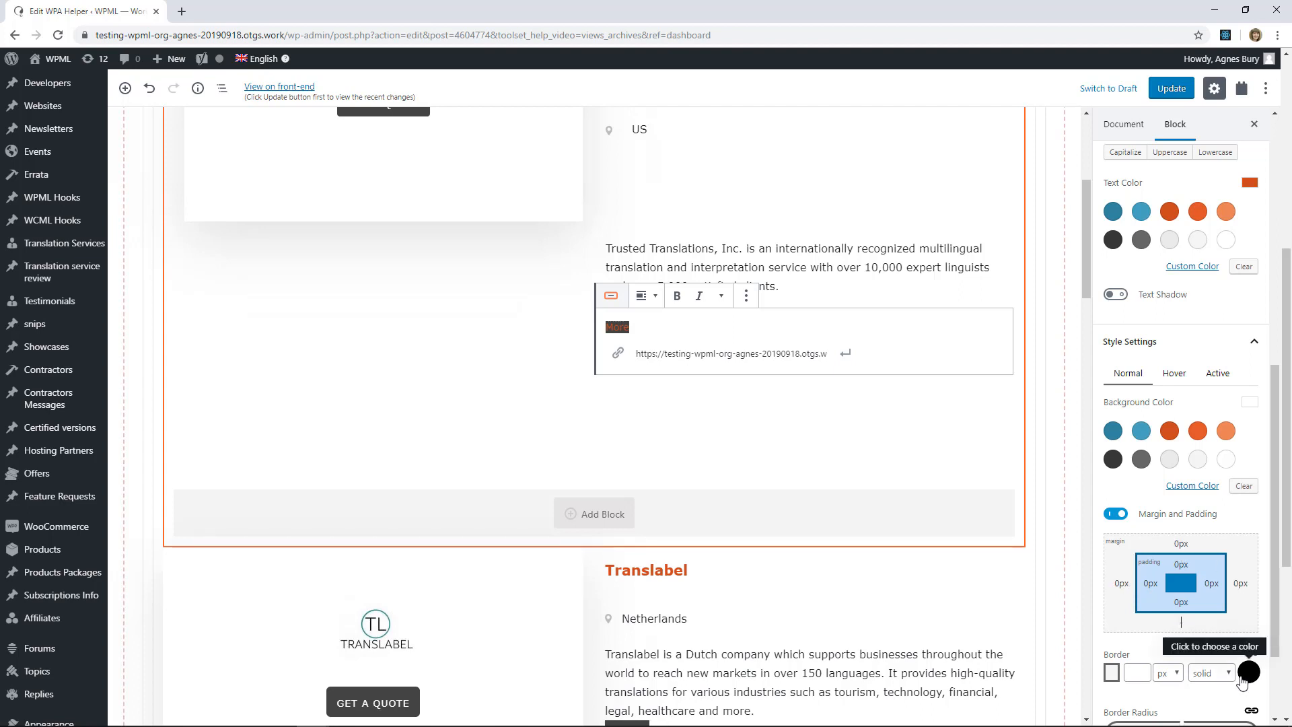
{"action": "type", "text": "20px"}
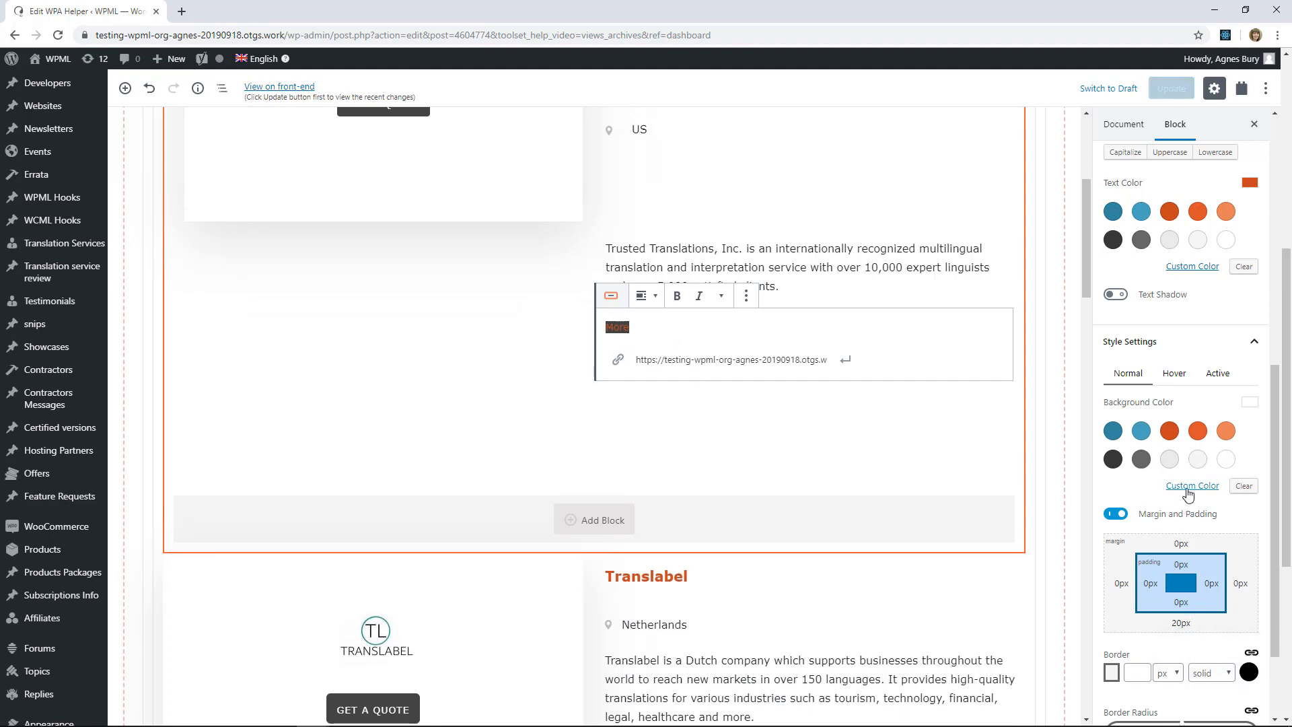
Give the More button a black background with 0.01 opacity and set its hover text color to dark blue
{"action": "left_click", "coordinate": [1186, 490]}
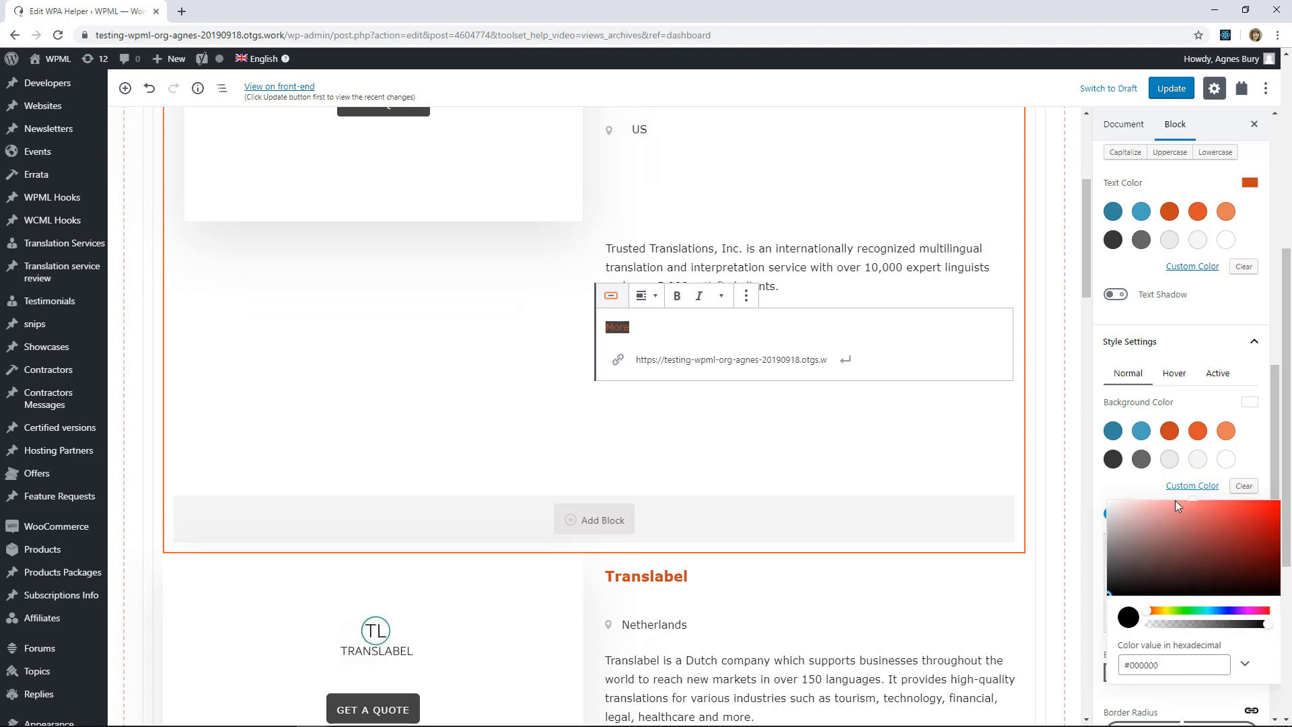
{"action": "left_click_drag", "start_coordinate": [1264, 625], "coordinate": [1149, 635]}
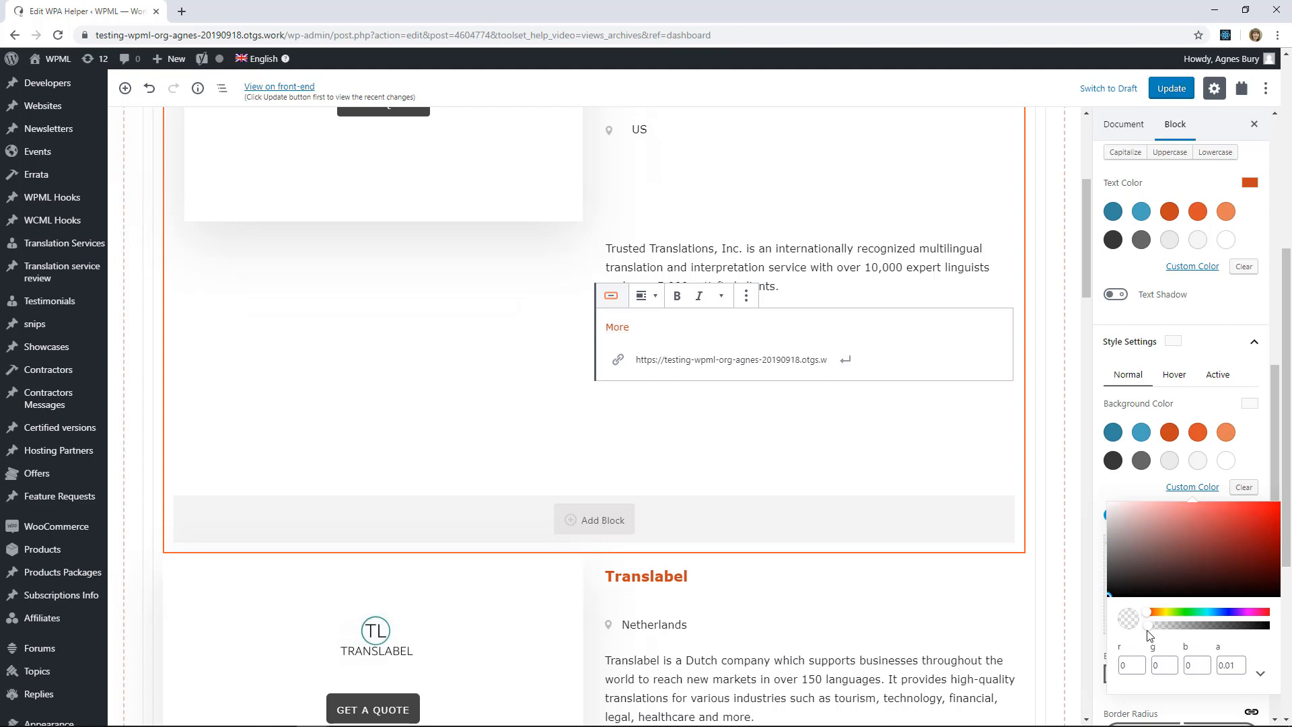
{"action": "left_click", "coordinate": [1174, 377]}
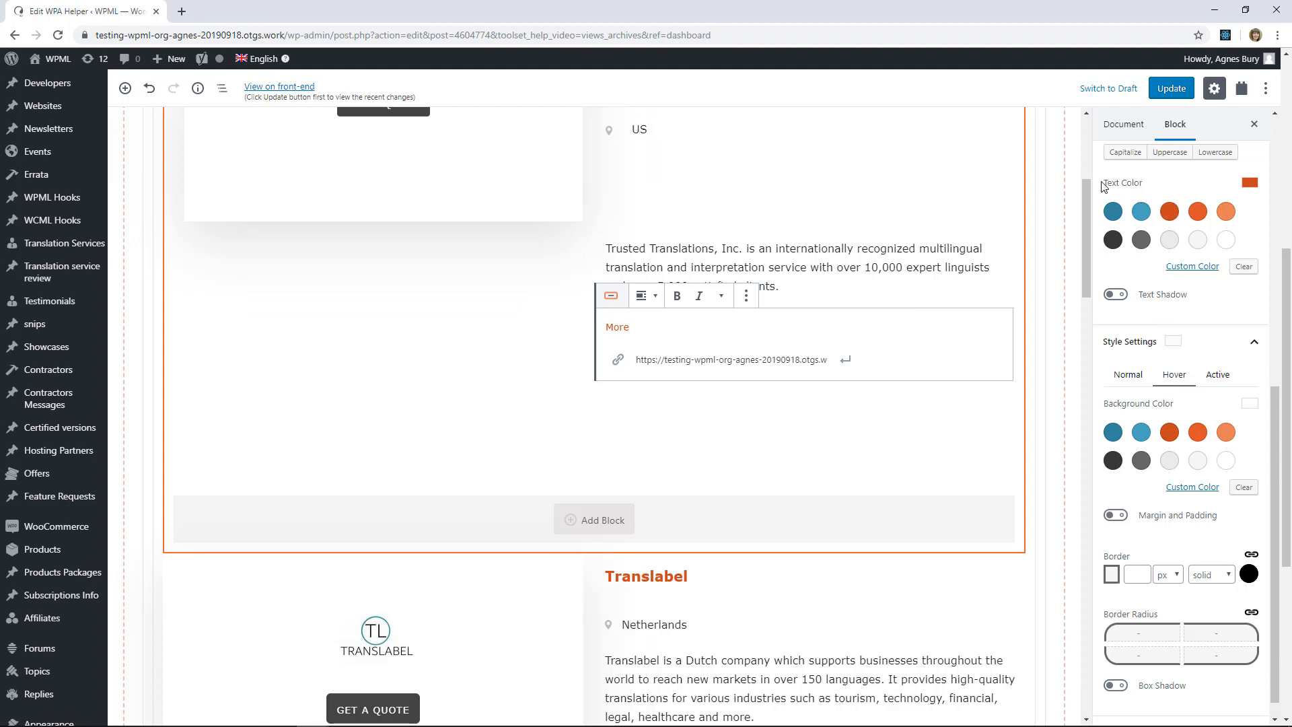
{"action": "left_click_drag", "start_coordinate": [1274, 437], "coordinate": [1286, 272]}
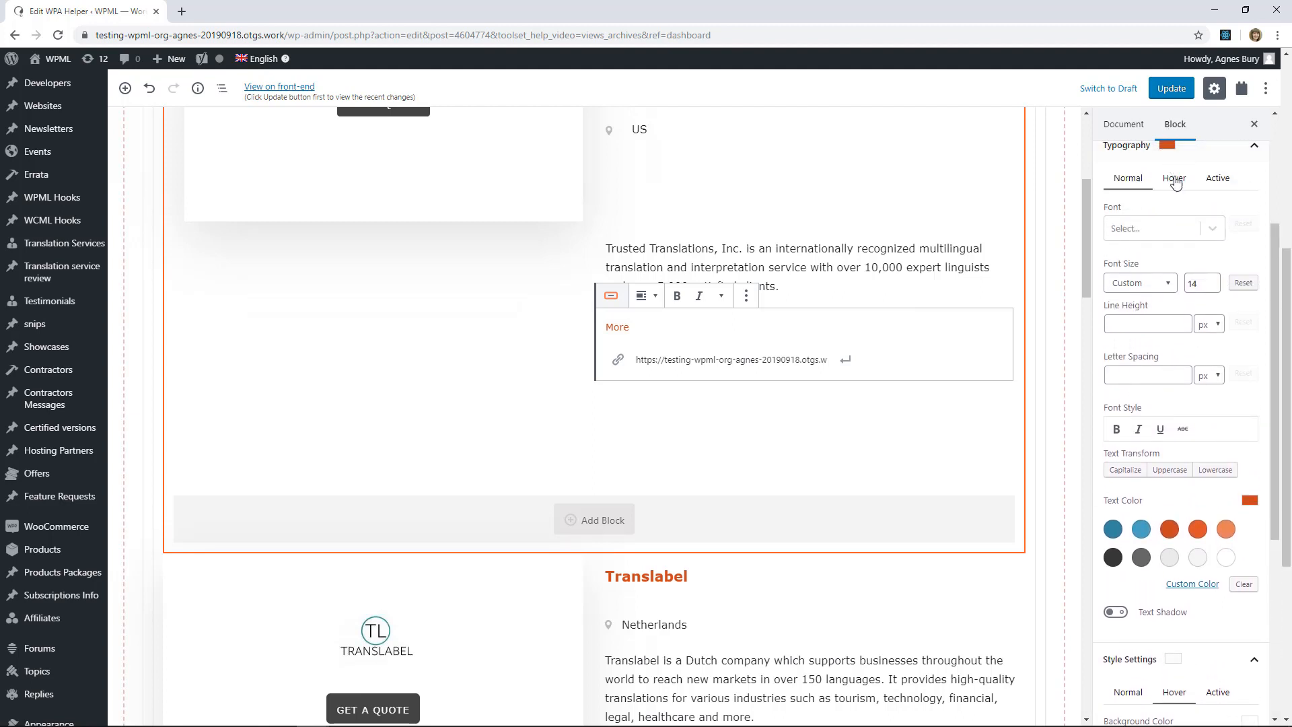
{"action": "left_click", "coordinate": [1174, 153]}
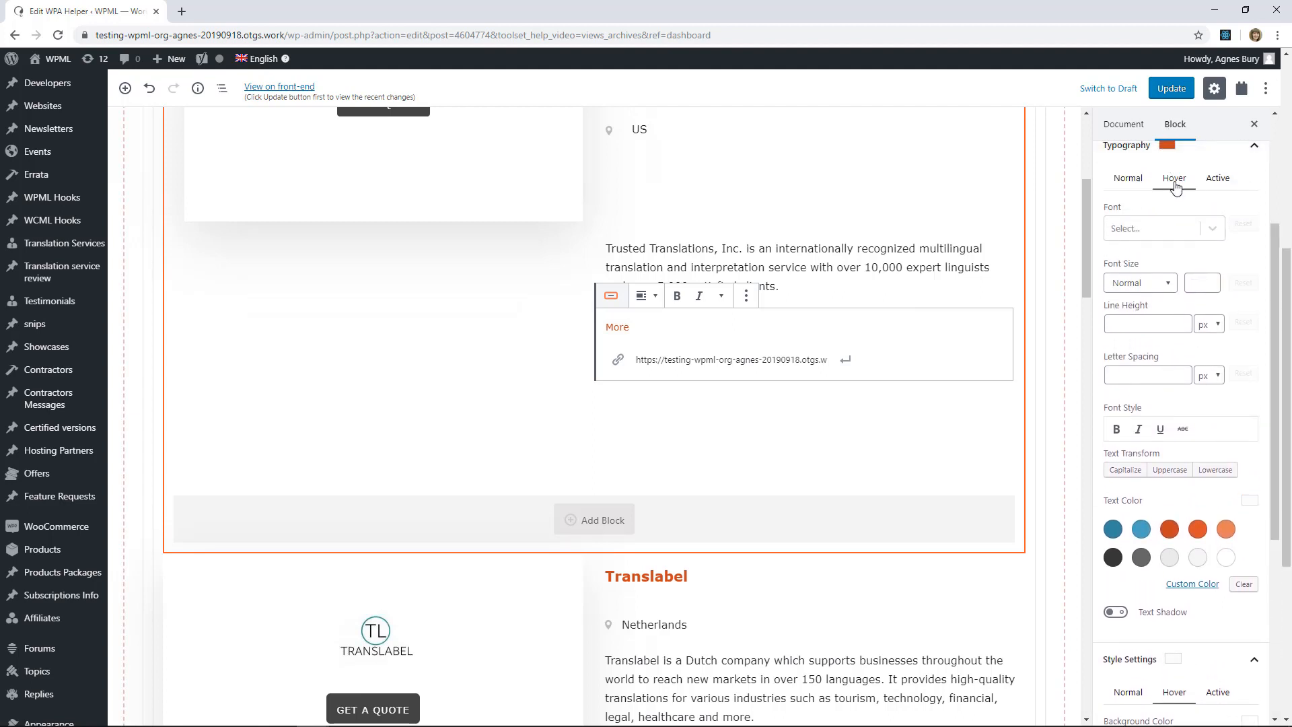
{"action": "left_click", "coordinate": [1112, 529]}
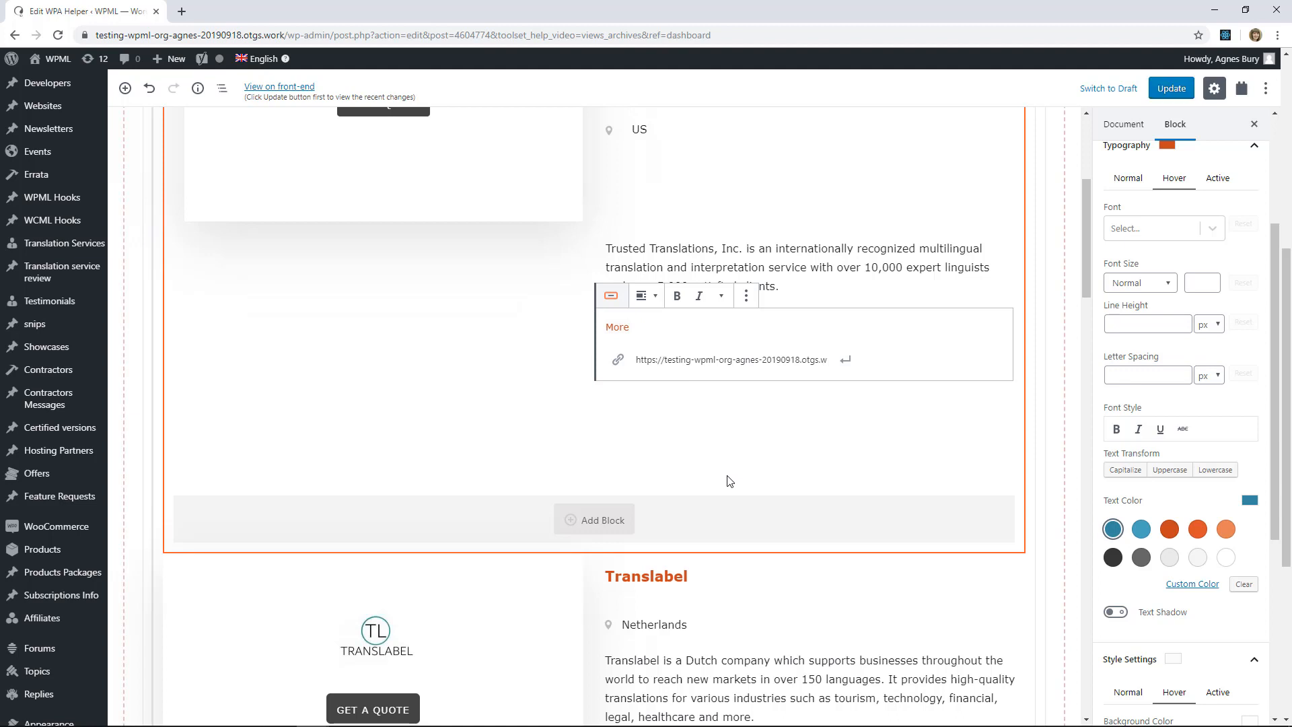
Insert a Star Rating block below the More button, with a dynamic value from the current post's Translation Service custom field
{"action": "left_click", "coordinate": [998, 404]}
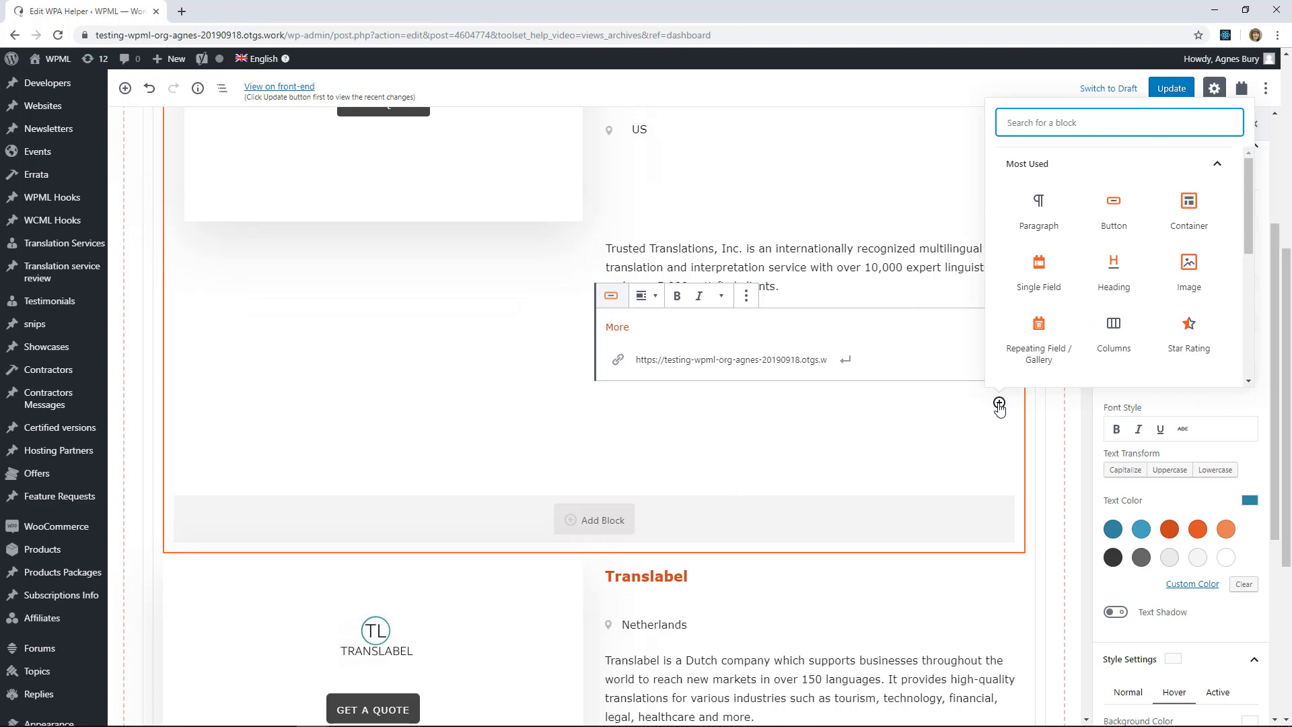
{"action": "type", "text": "star"}
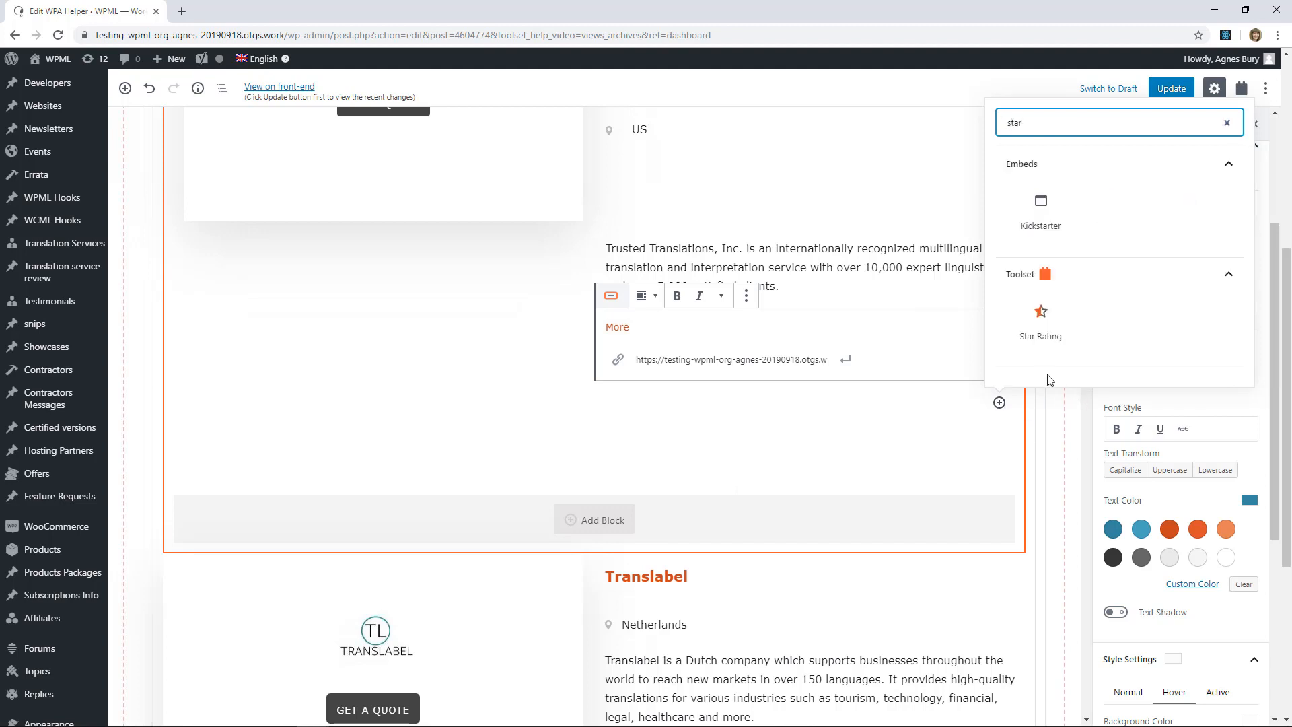
{"action": "left_click", "coordinate": [1035, 342]}
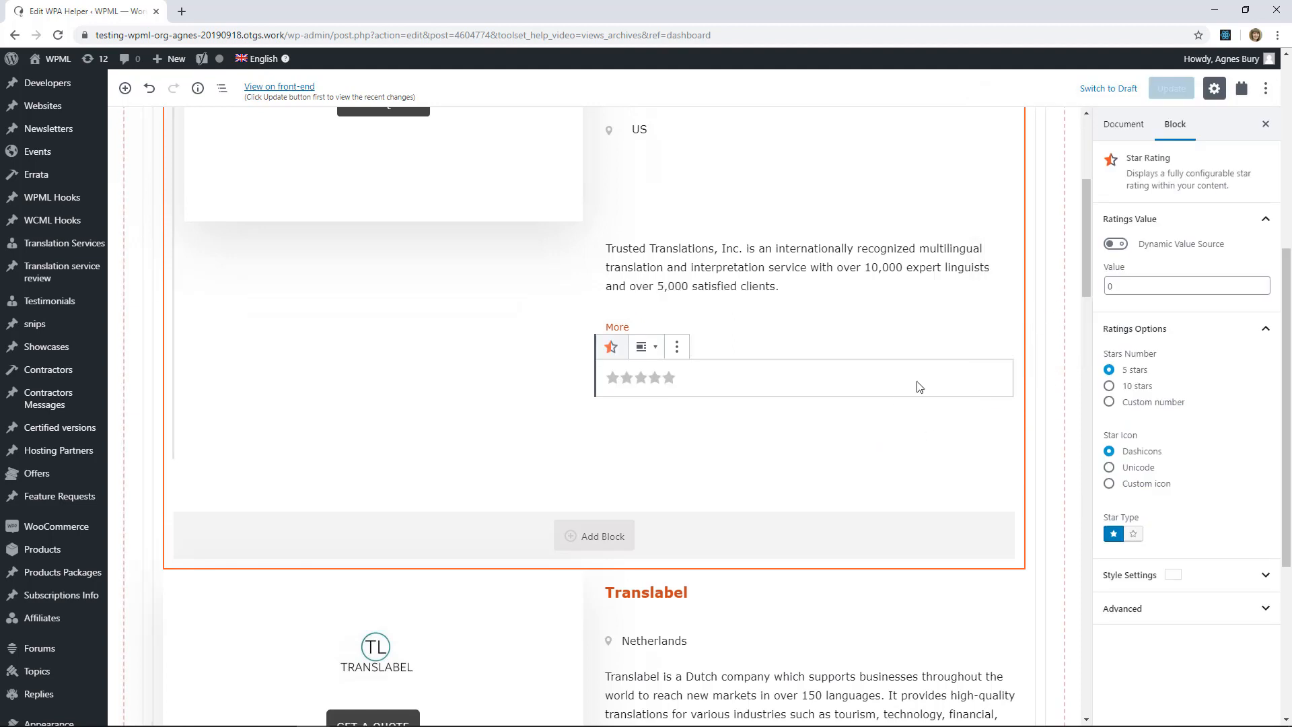
{"action": "left_click", "coordinate": [1124, 249]}
{"action": "left_click", "coordinate": [1148, 357]}
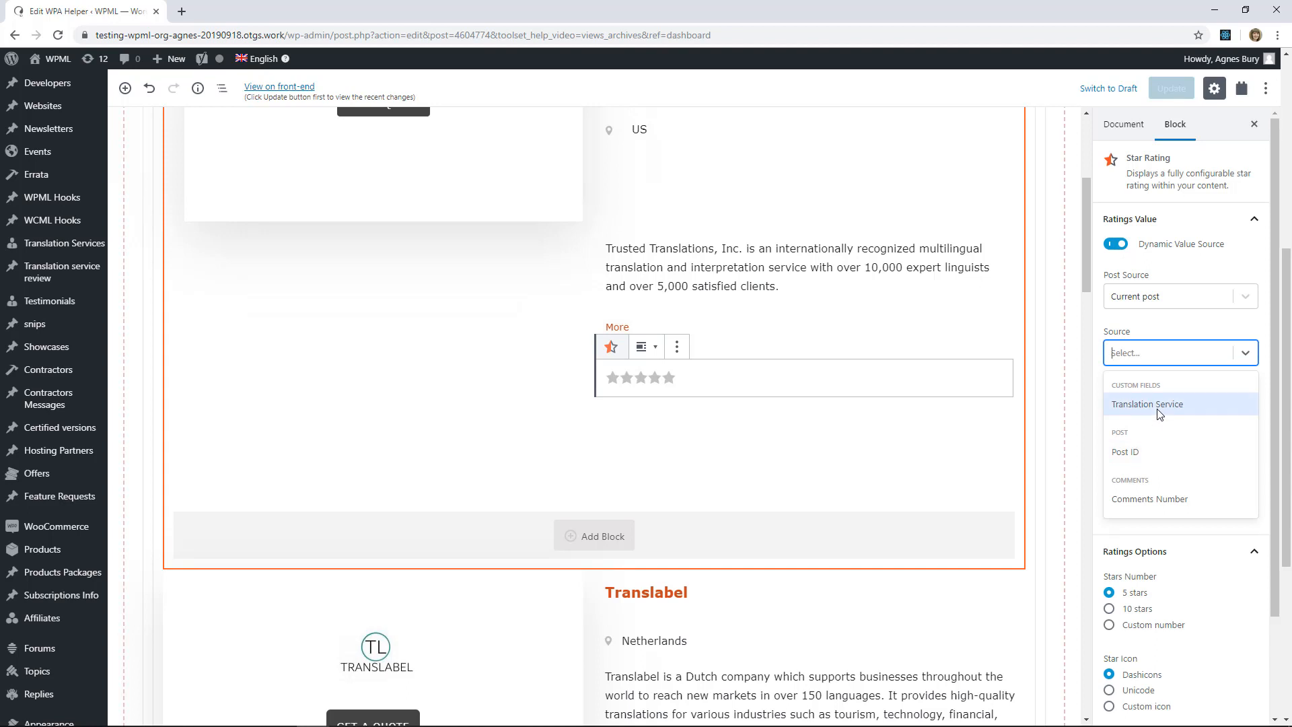
{"action": "left_click", "coordinate": [1176, 406]}
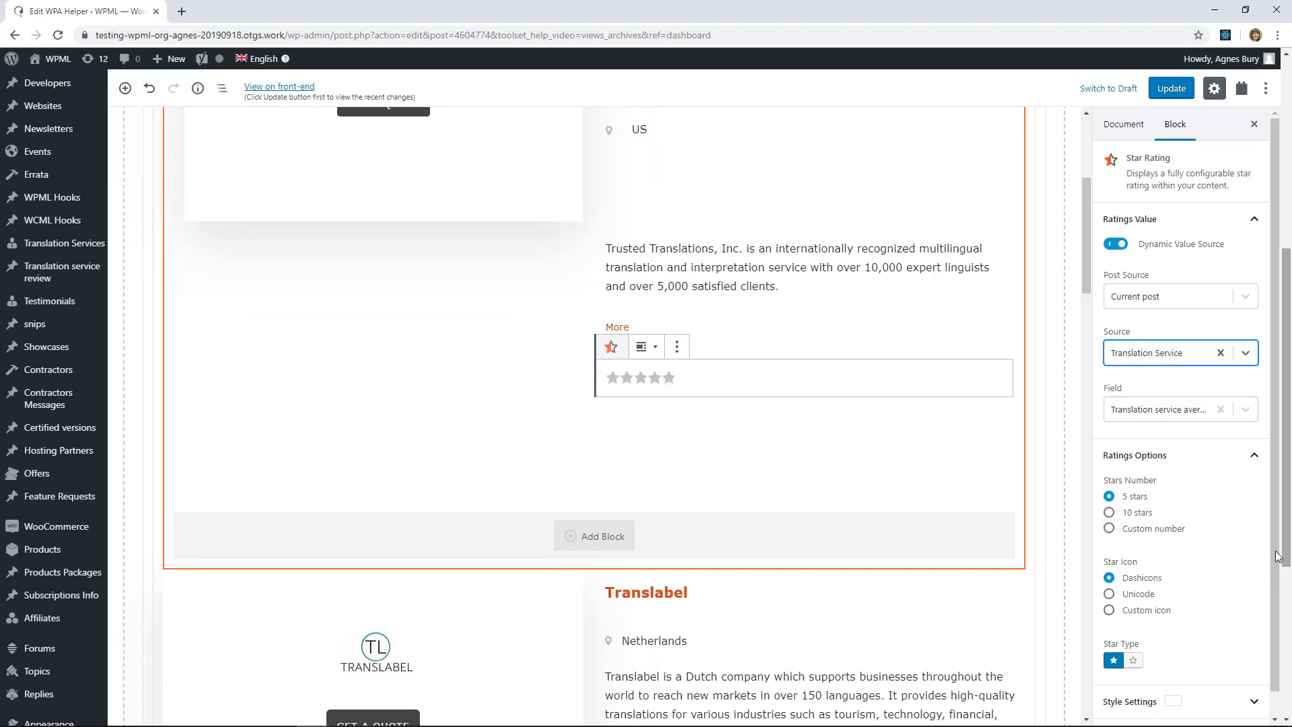
Set the star rating's icon color to the custom yellow #fcb900
{"action": "left_click_drag", "start_coordinate": [1275, 569], "coordinate": [1271, 621]}
{"action": "left_click", "coordinate": [1204, 677]}
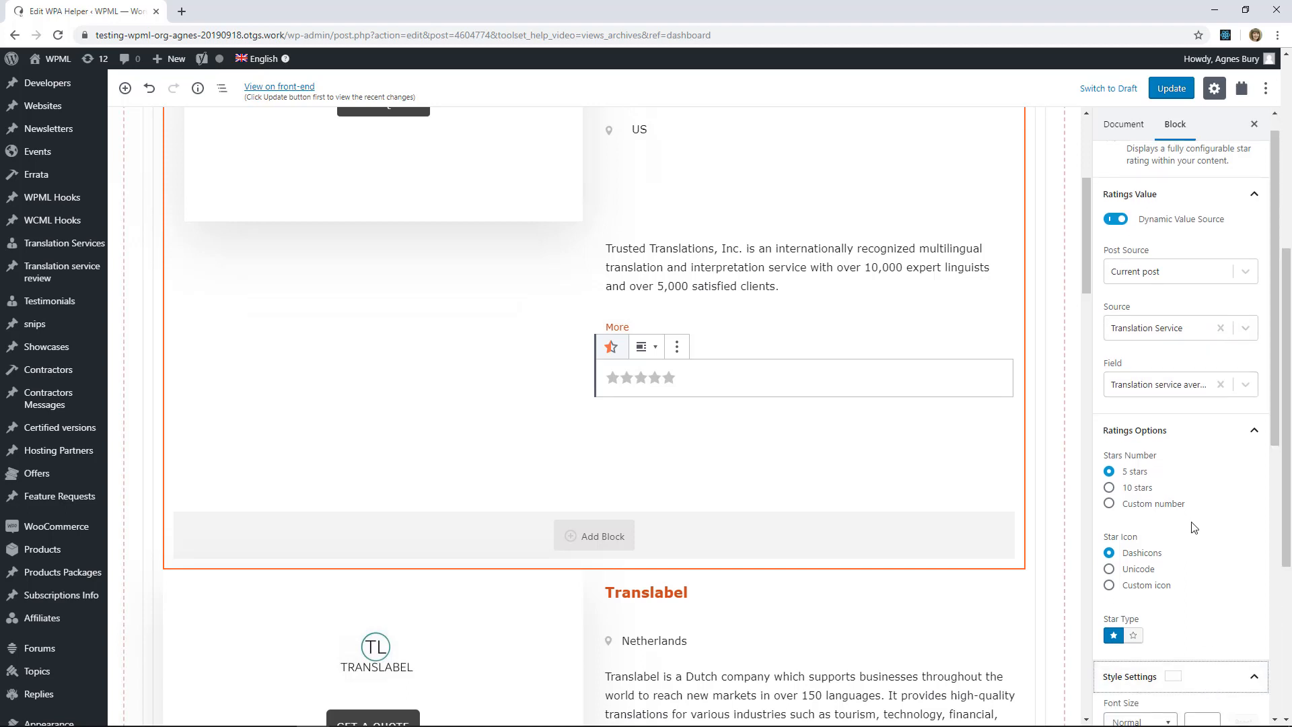
{"action": "scroll", "coordinate": [1192, 525], "scroll_direction": "down", "scroll_amount": 6}
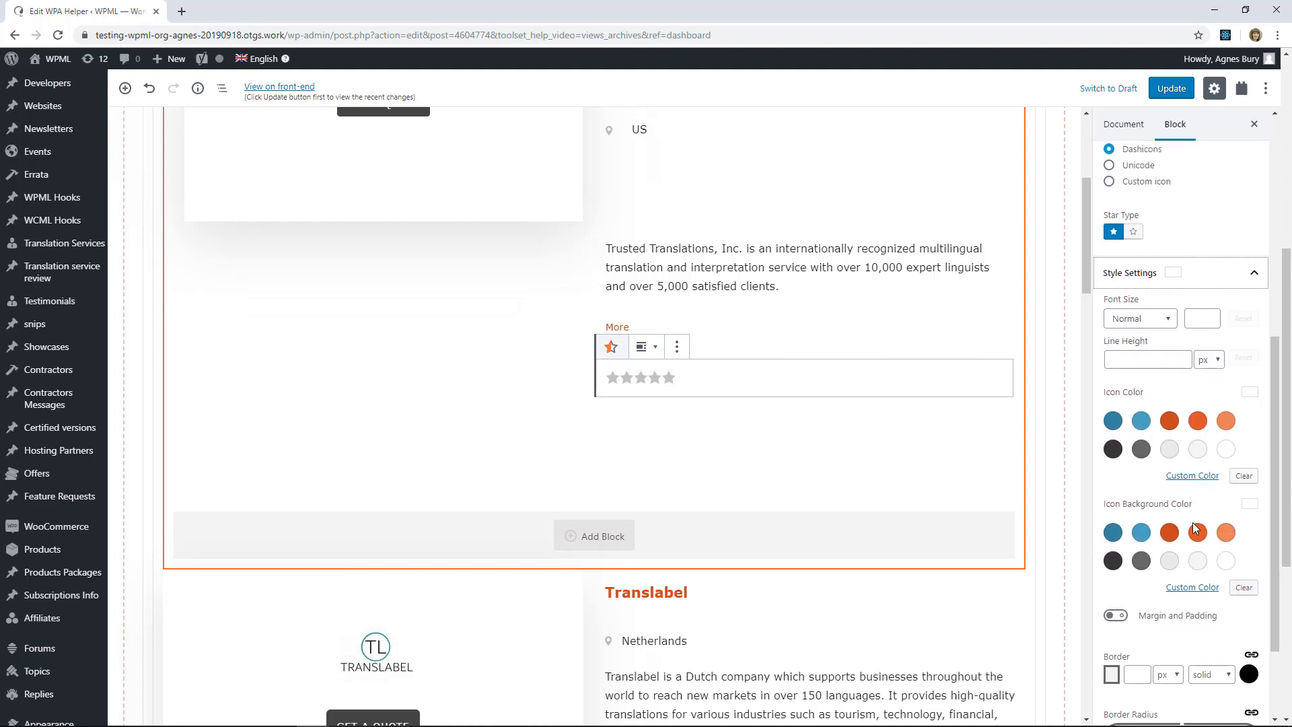
{"action": "left_click", "coordinate": [1169, 421]}
{"action": "scroll", "coordinate": [1282, 623], "scroll_direction": "down", "scroll_amount": 2}
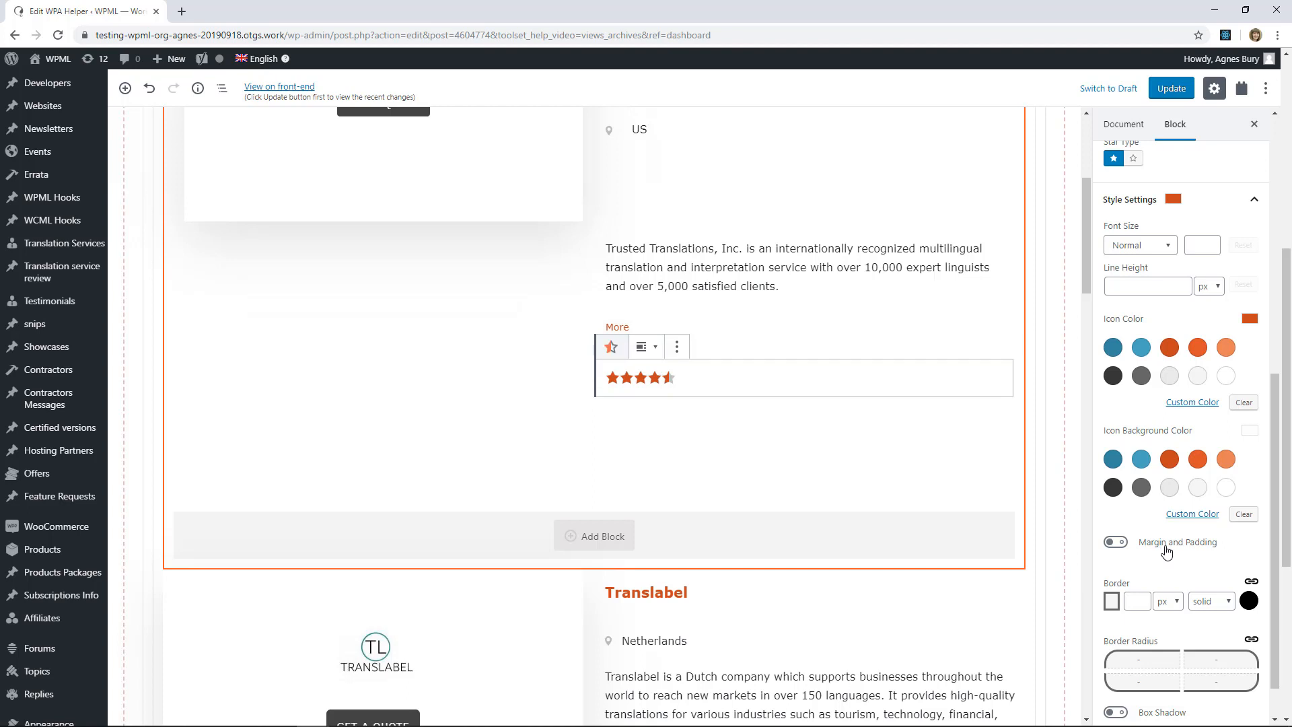
{"action": "left_click", "coordinate": [1192, 403]}
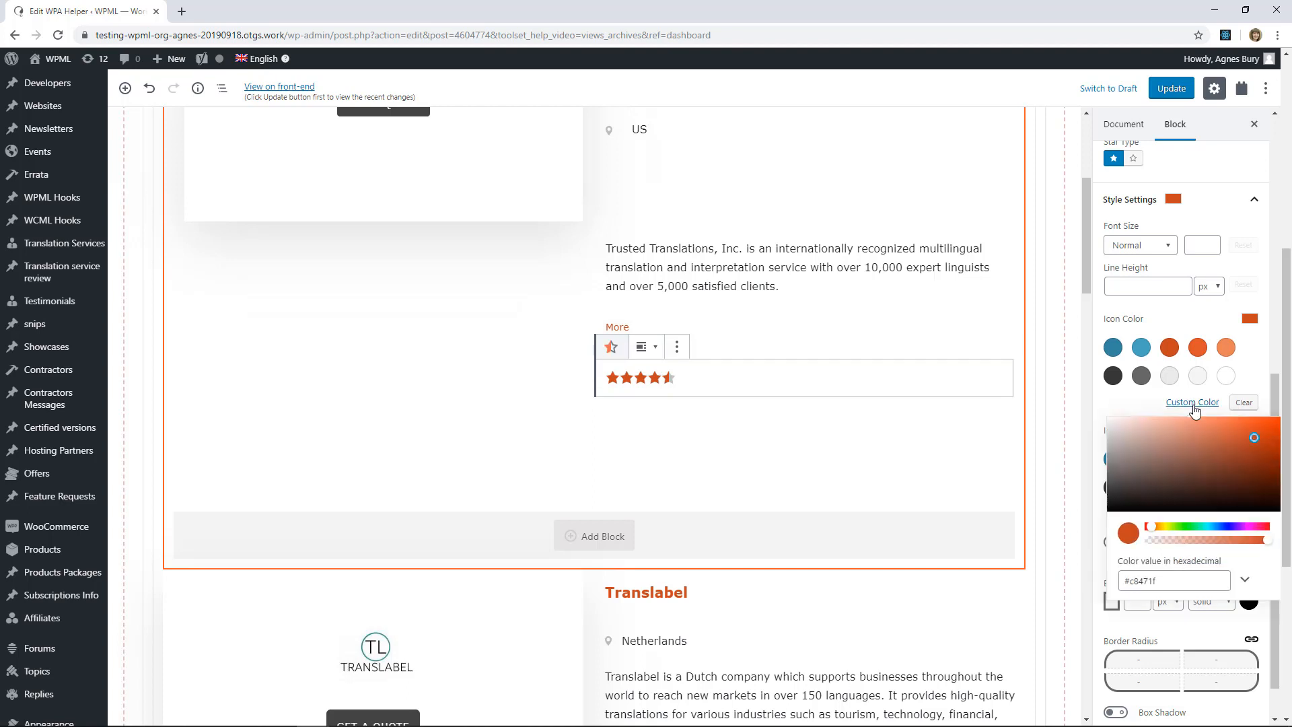
{"action": "double_click", "coordinate": [1159, 582]}
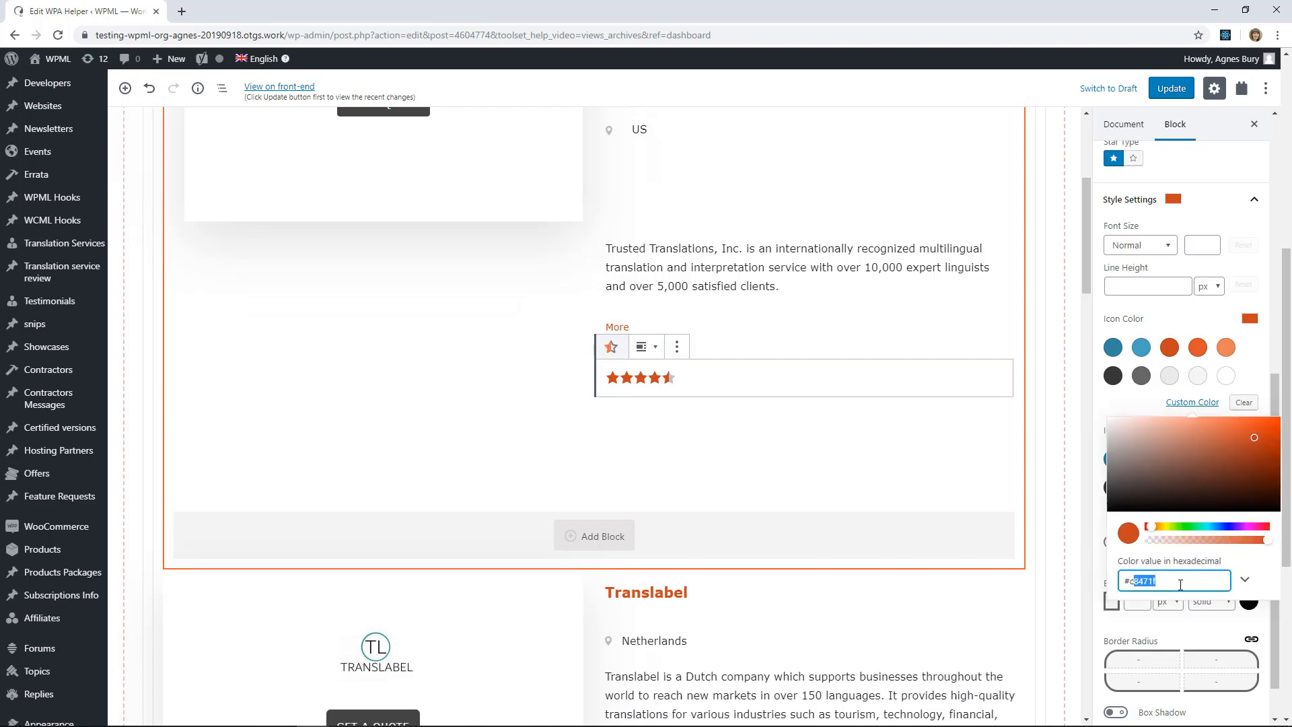
{"action": "type", "text": "cb900"}
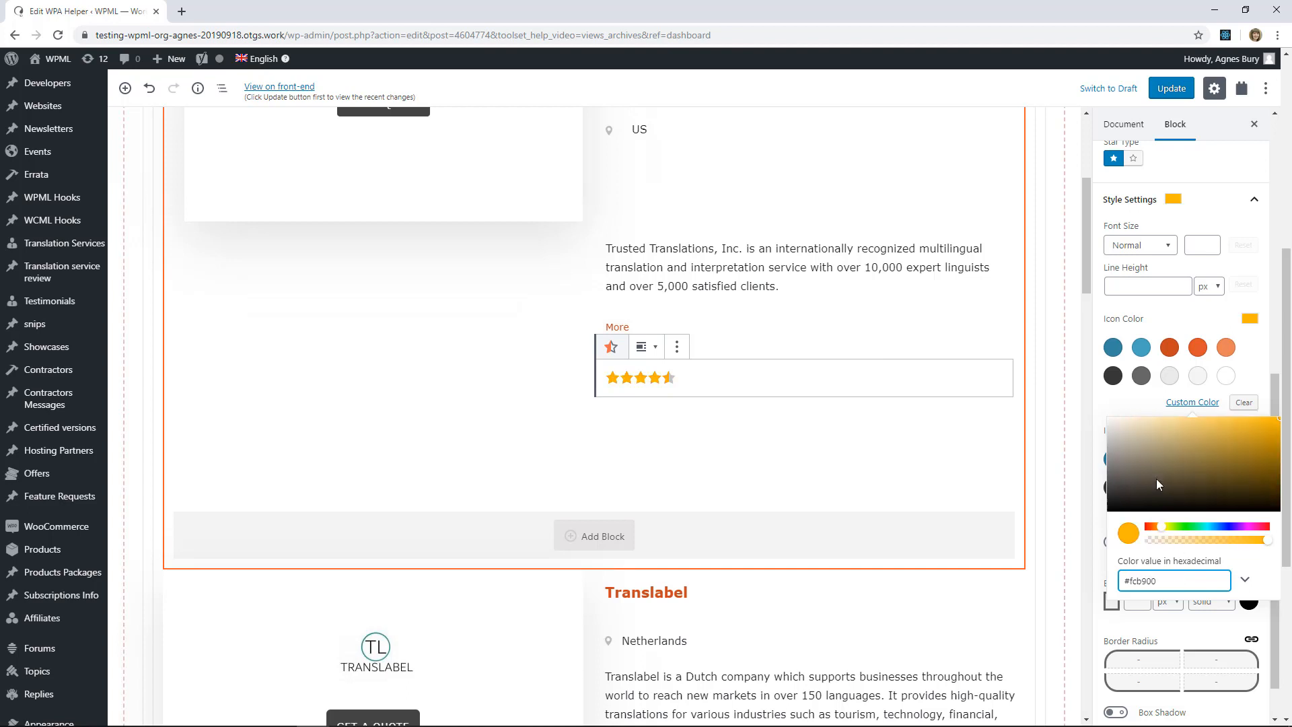
{"action": "left_click", "coordinate": [1102, 411]}
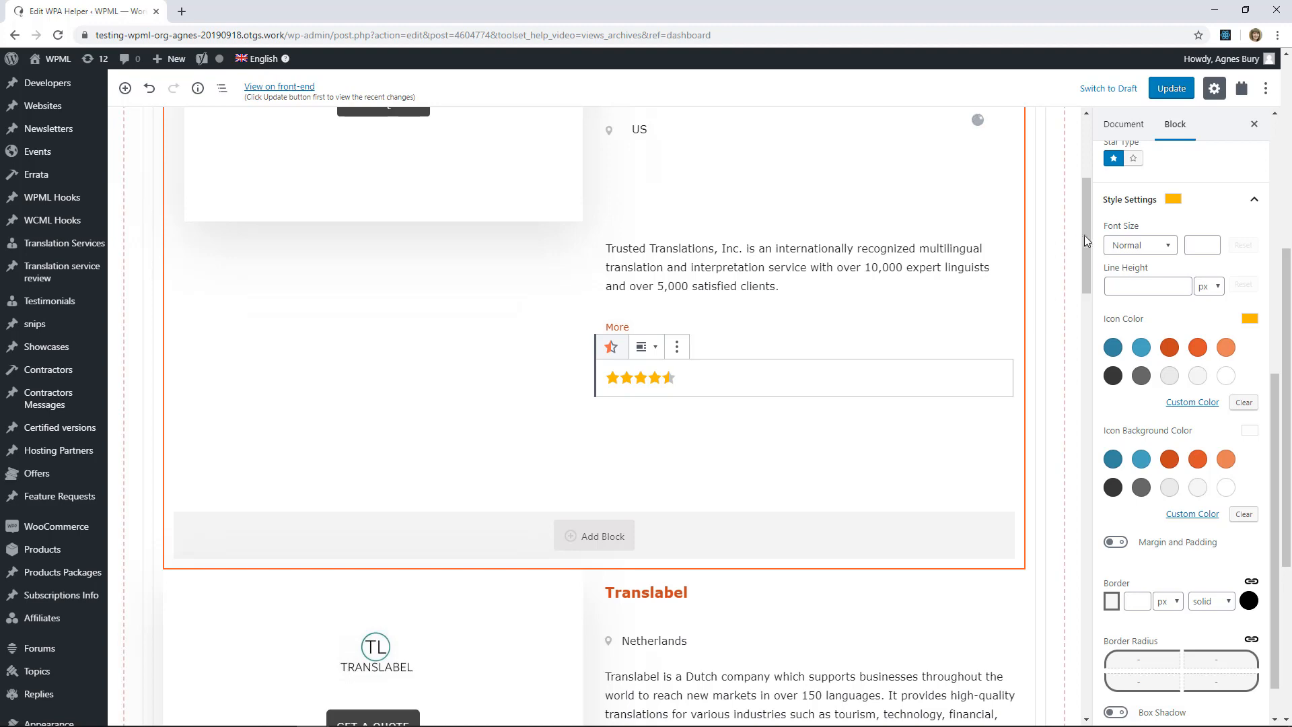
Select the WordPress Archive Loop block, enable its margin and padding, and set the bottom margin to 40px
{"action": "left_click_drag", "start_coordinate": [1087, 250], "coordinate": [1106, 172]}
{"action": "left_click", "coordinate": [219, 91]}
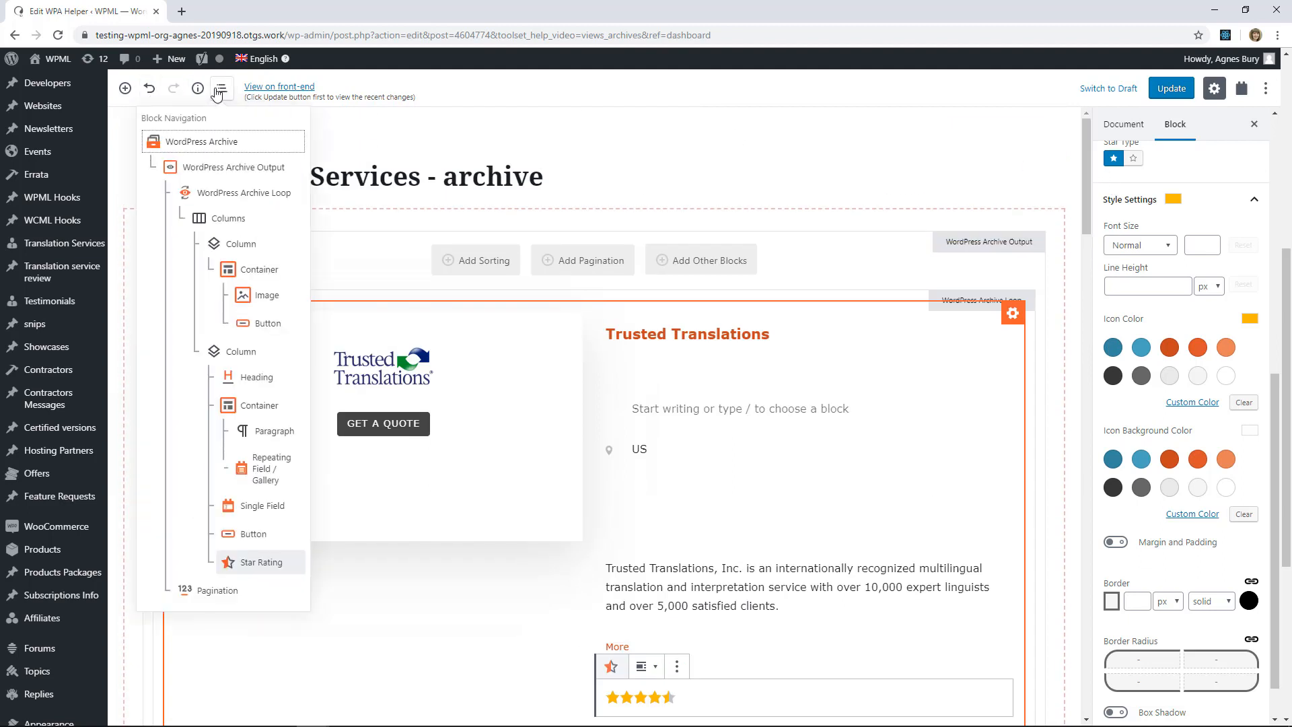
{"action": "left_click", "coordinate": [228, 200]}
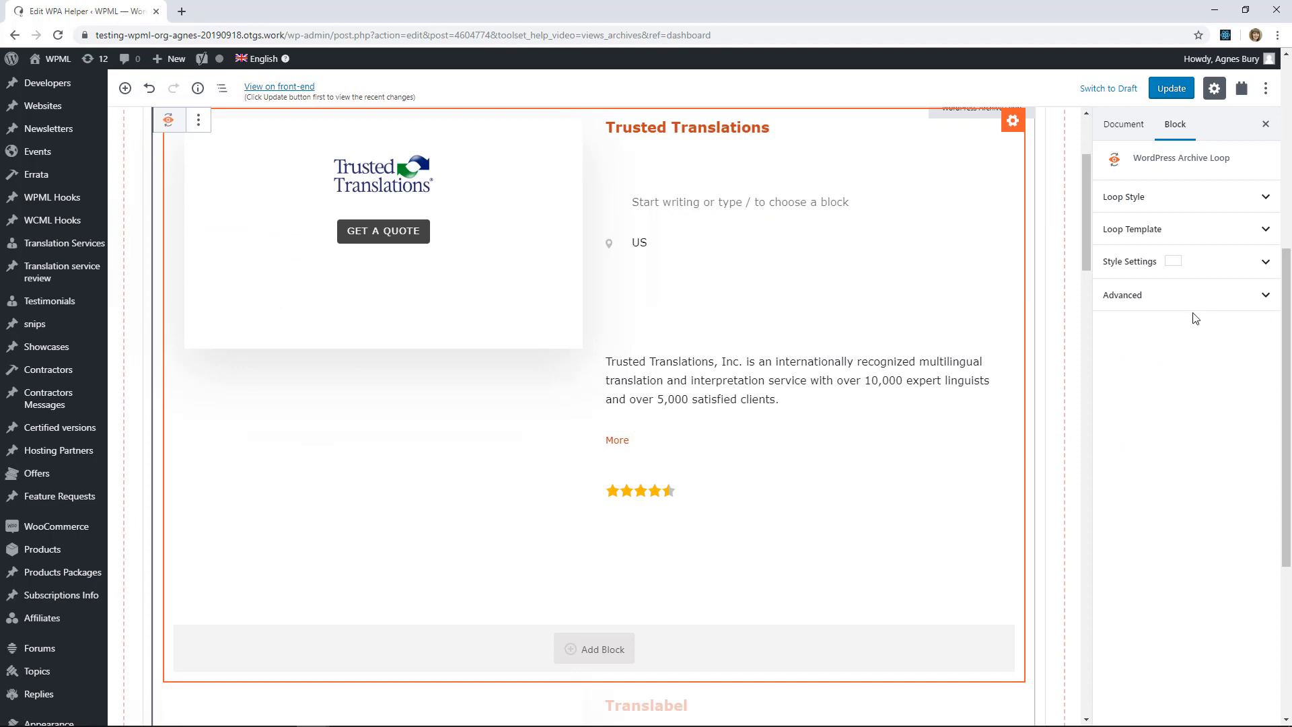
{"action": "left_click", "coordinate": [1214, 269]}
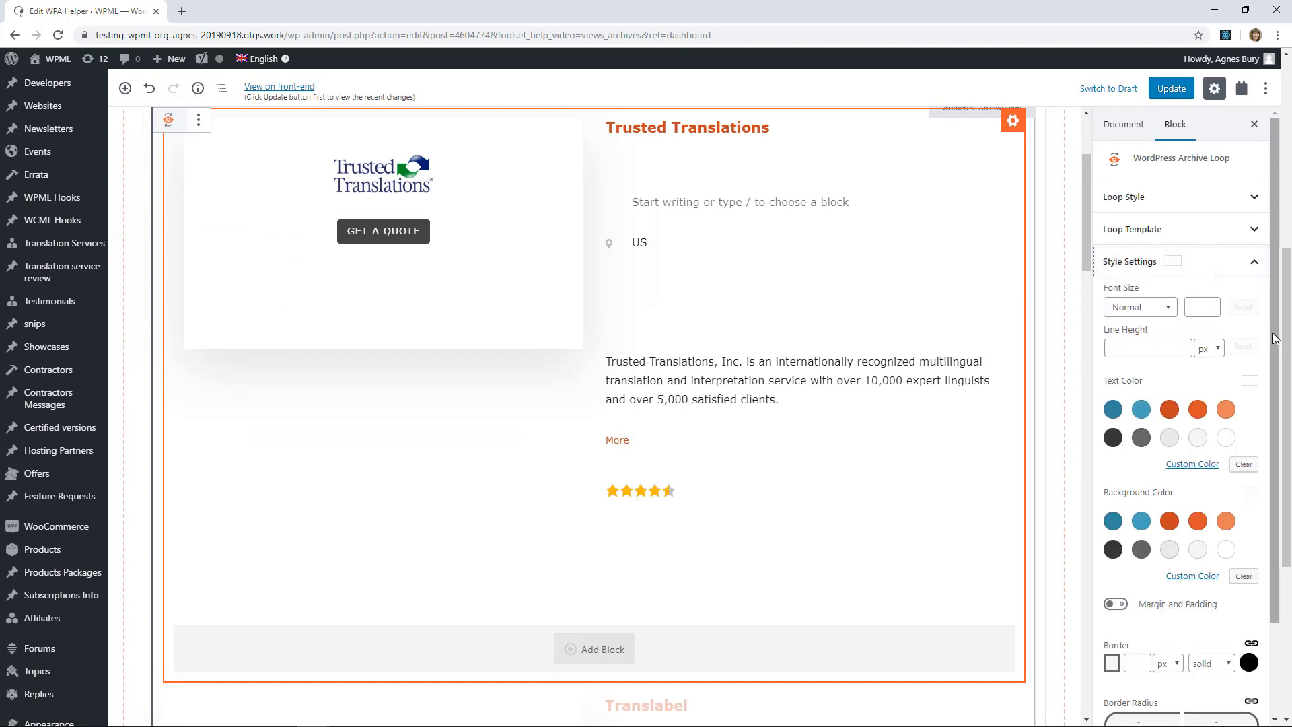
{"action": "scroll", "coordinate": [1270, 422], "scroll_direction": "down", "scroll_amount": 1}
{"action": "scroll", "coordinate": [1270, 423], "scroll_direction": "down", "scroll_amount": 1}
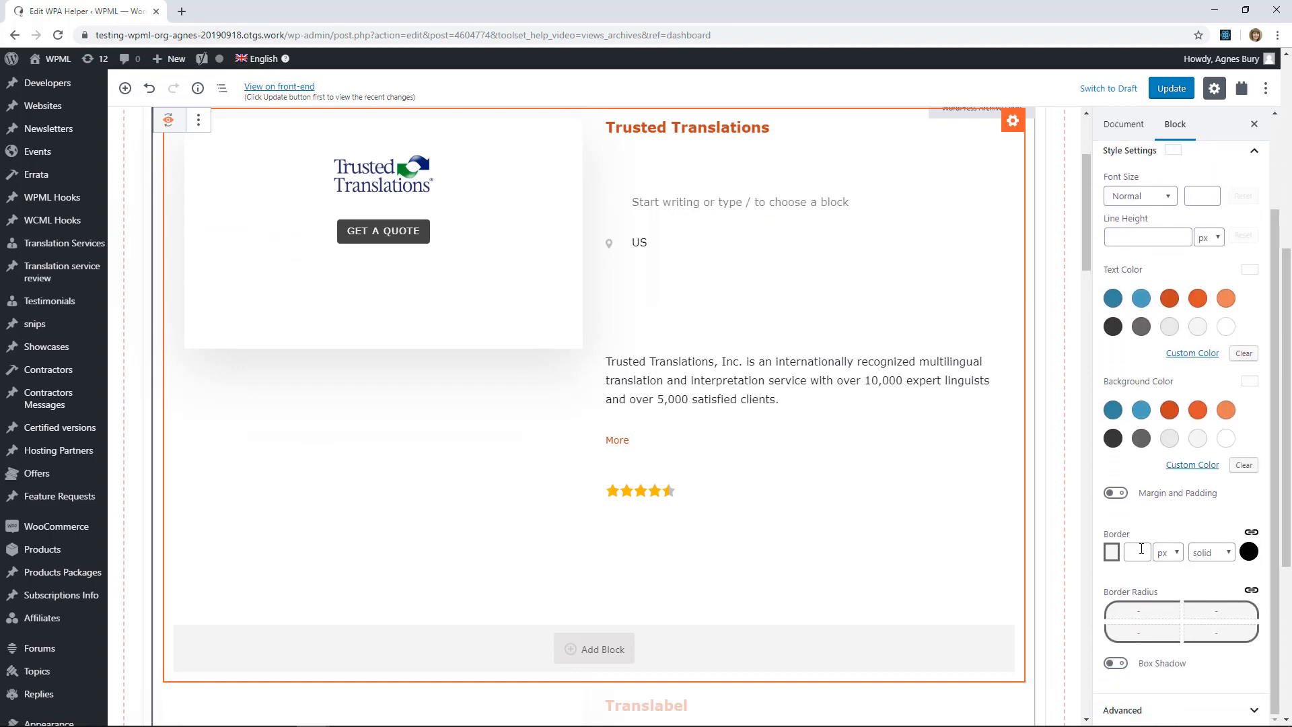
{"action": "left_click", "coordinate": [1114, 492]}
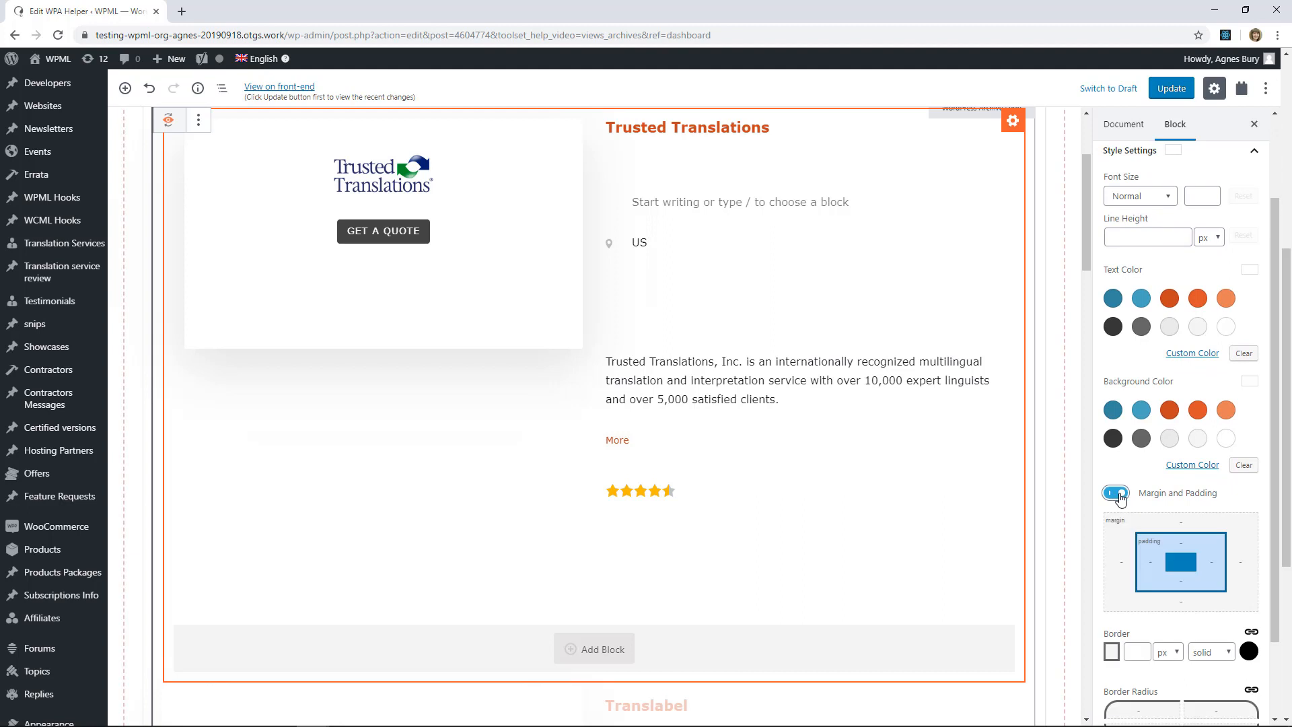
{"action": "left_click", "coordinate": [1180, 605]}
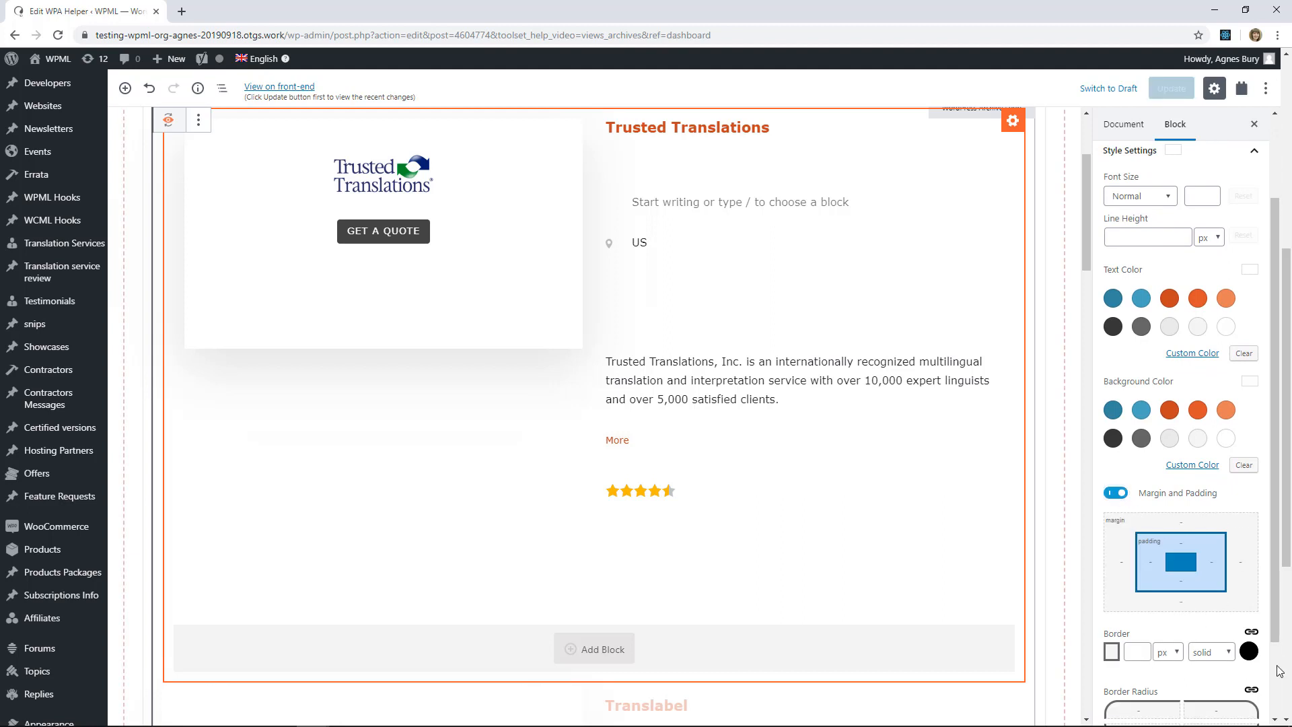
{"action": "type", "text": "40px"}
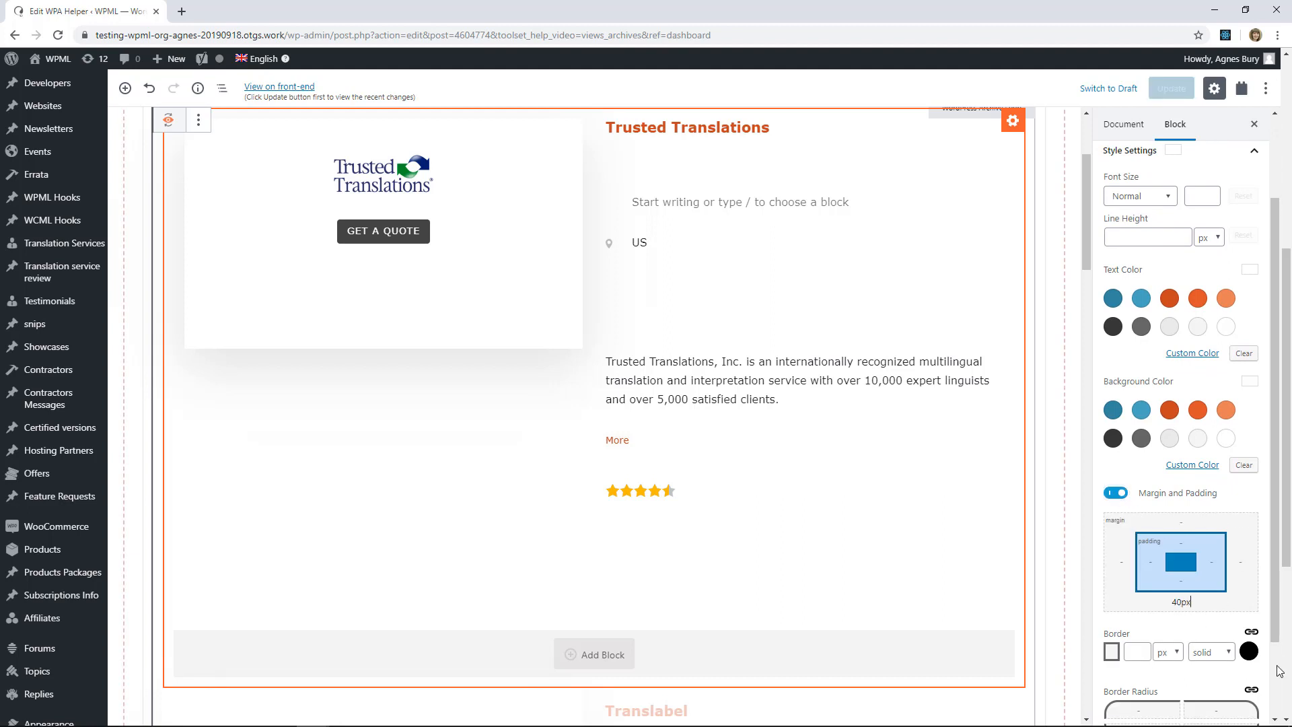
Update the Translation Services archive and open it on the front end to review the listed services
{"action": "left_click", "coordinate": [1054, 615]}
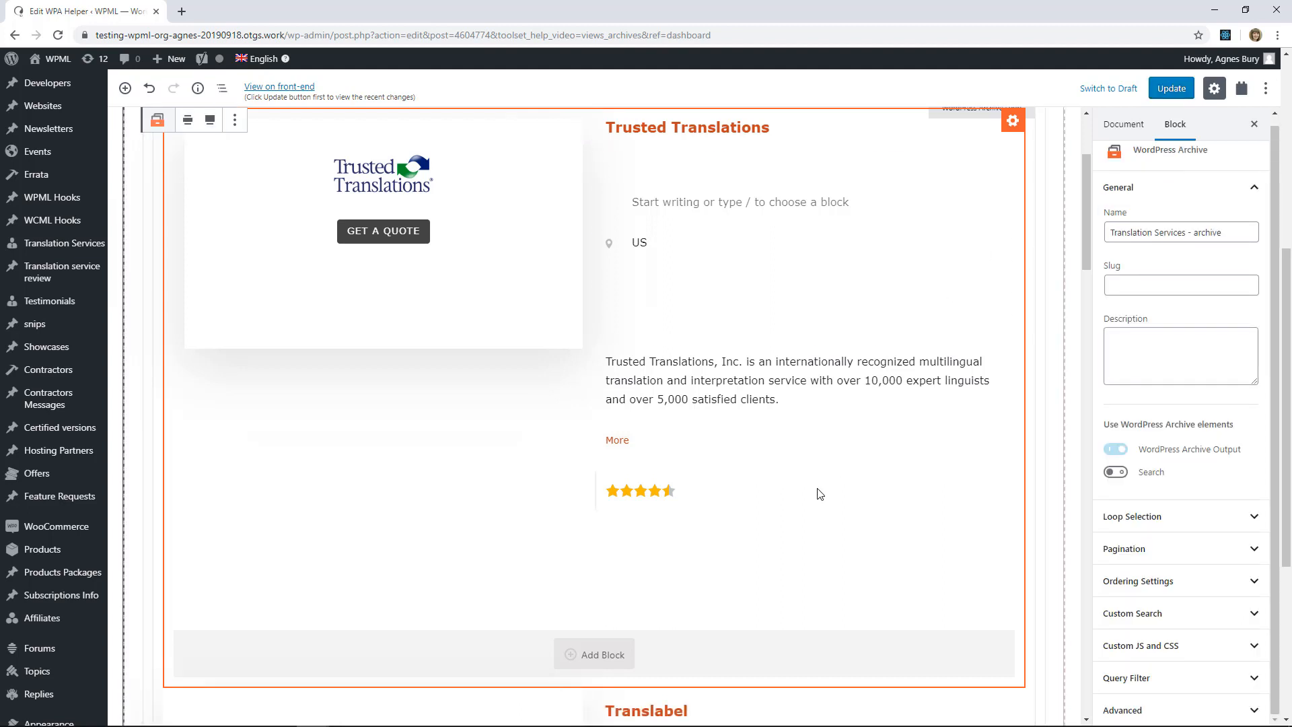
{"action": "scroll", "coordinate": [758, 583], "scroll_direction": "up", "scroll_amount": 1}
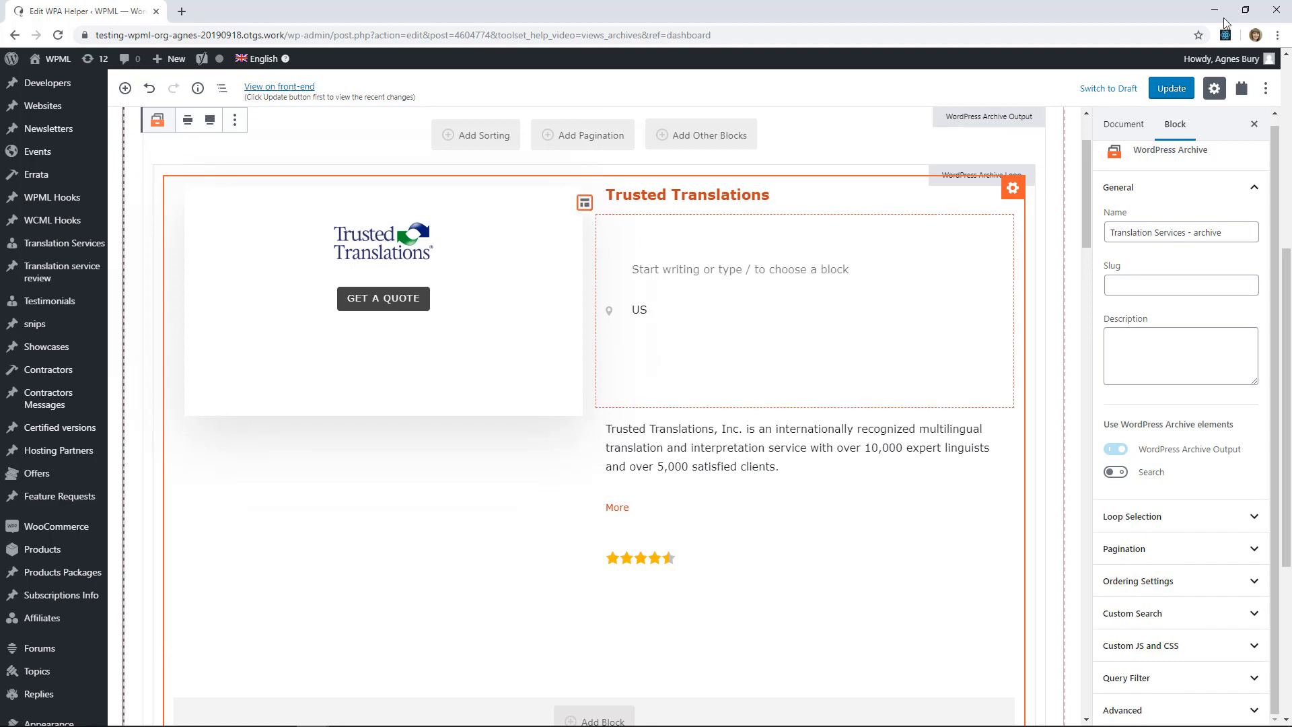
{"action": "left_click", "coordinate": [1171, 88]}
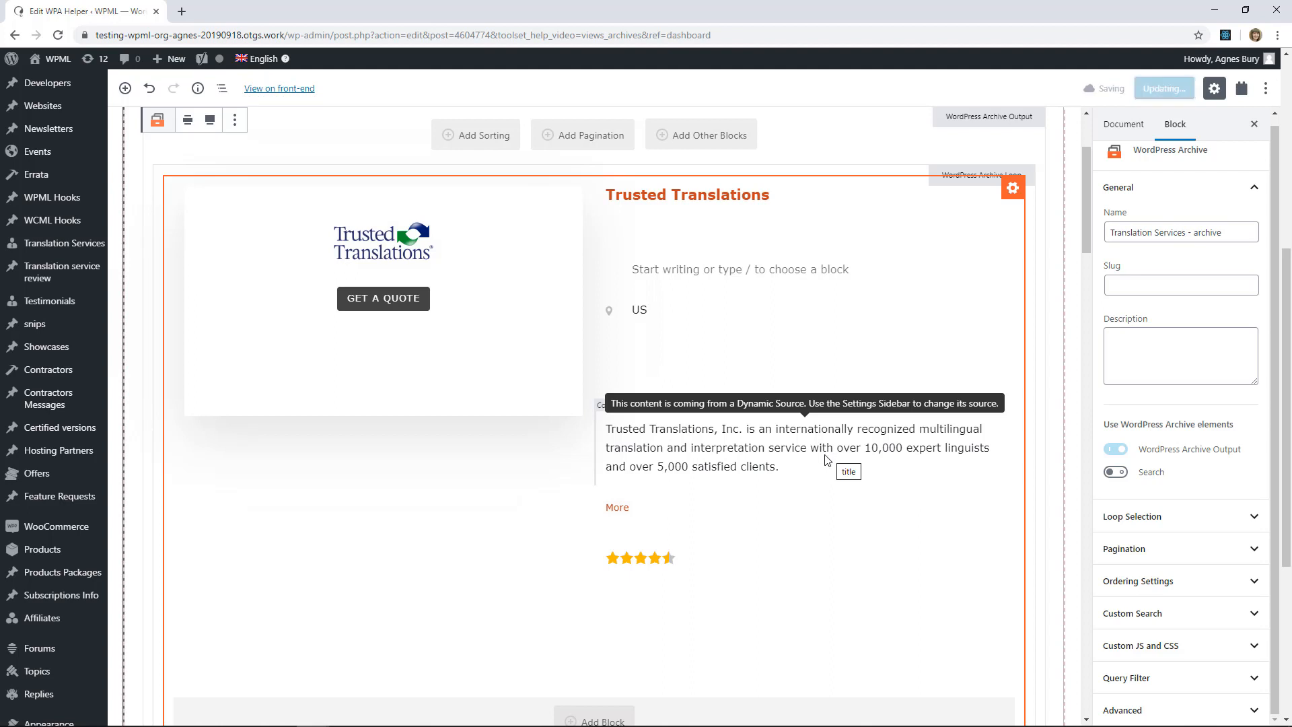
{"action": "left_click_drag", "start_coordinate": [1085, 234], "coordinate": [1083, 191]}
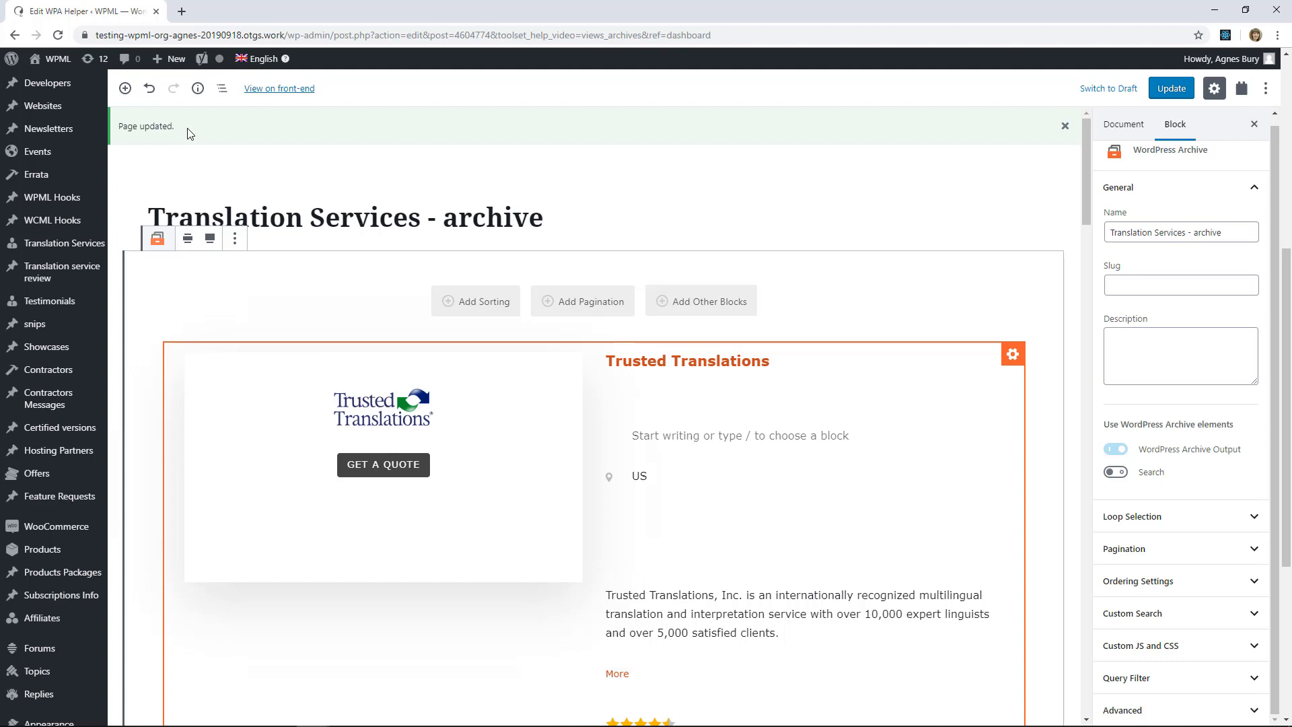
{"action": "left_click", "coordinate": [277, 90]}
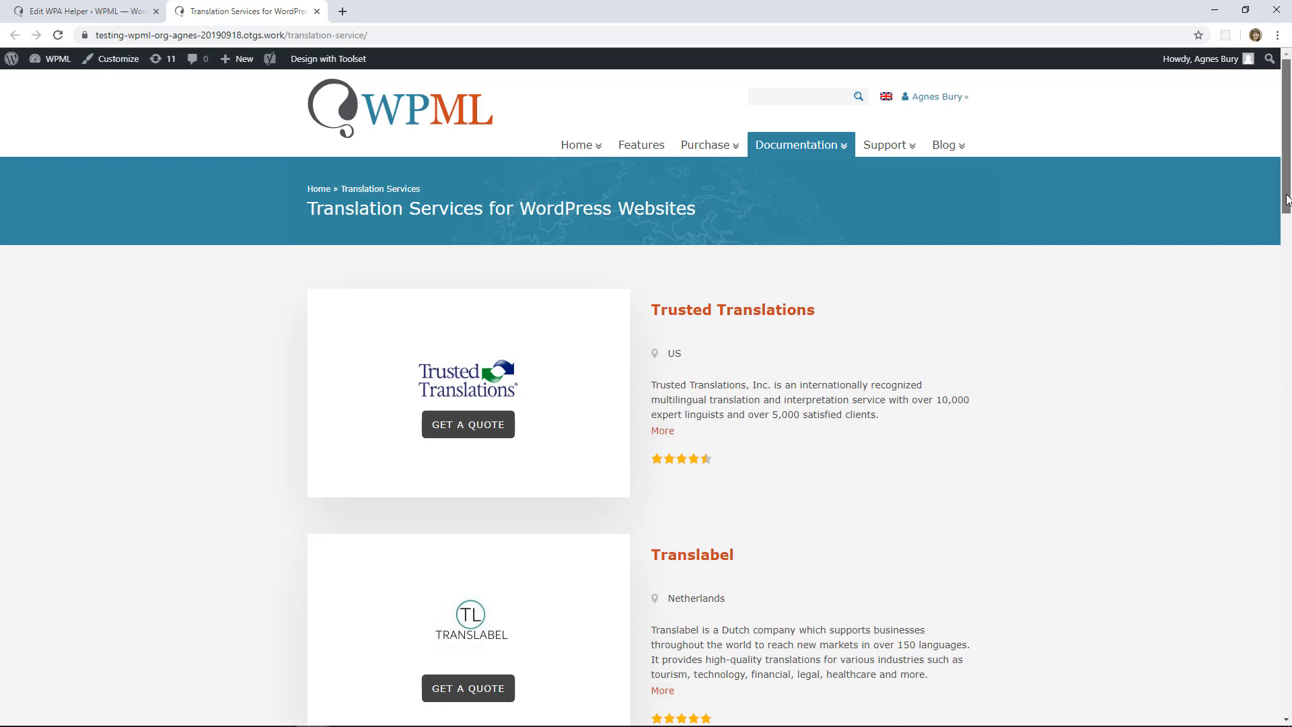
{"action": "scroll", "coordinate": [1281, 239], "scroll_direction": "down", "scroll_amount": 3}
{"action": "scroll", "coordinate": [1282, 239], "scroll_direction": "down", "scroll_amount": 3}
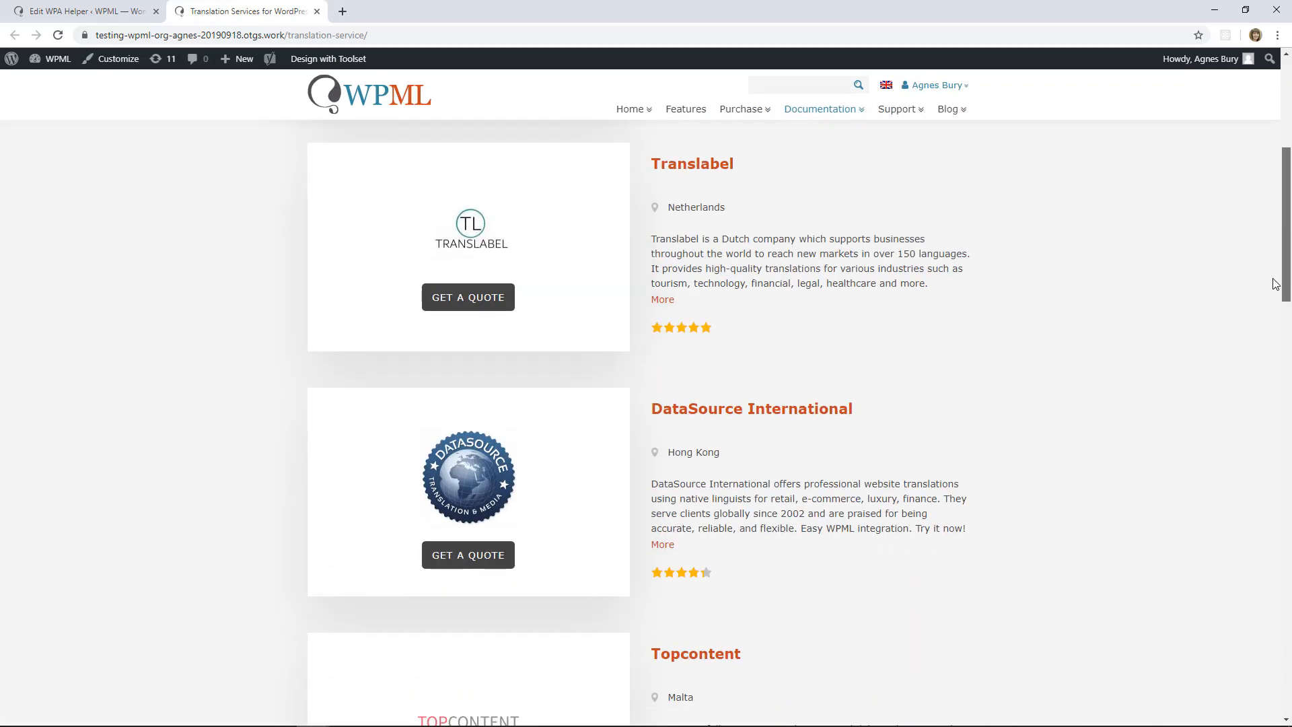
Return to the archive editor and center-align the pagination block below the loop
{"action": "left_click", "coordinate": [98, 13]}
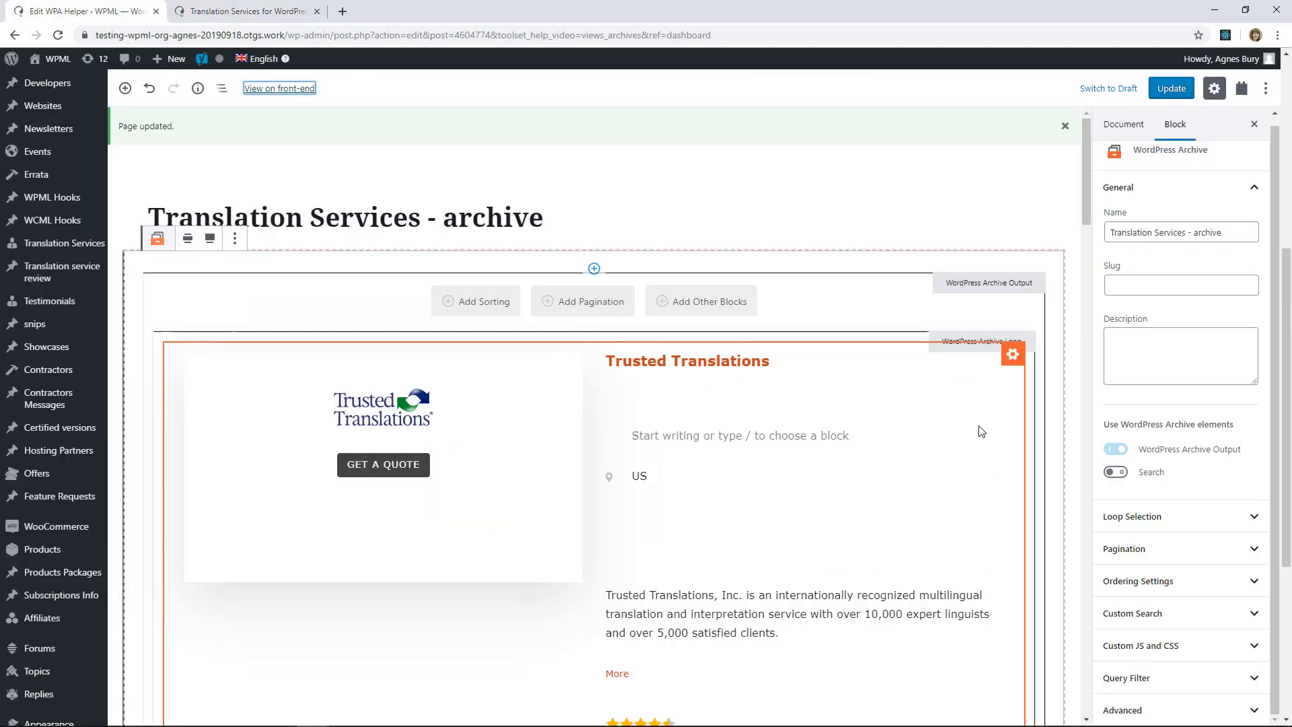
{"action": "left_click_drag", "start_coordinate": [1085, 187], "coordinate": [1074, 339]}
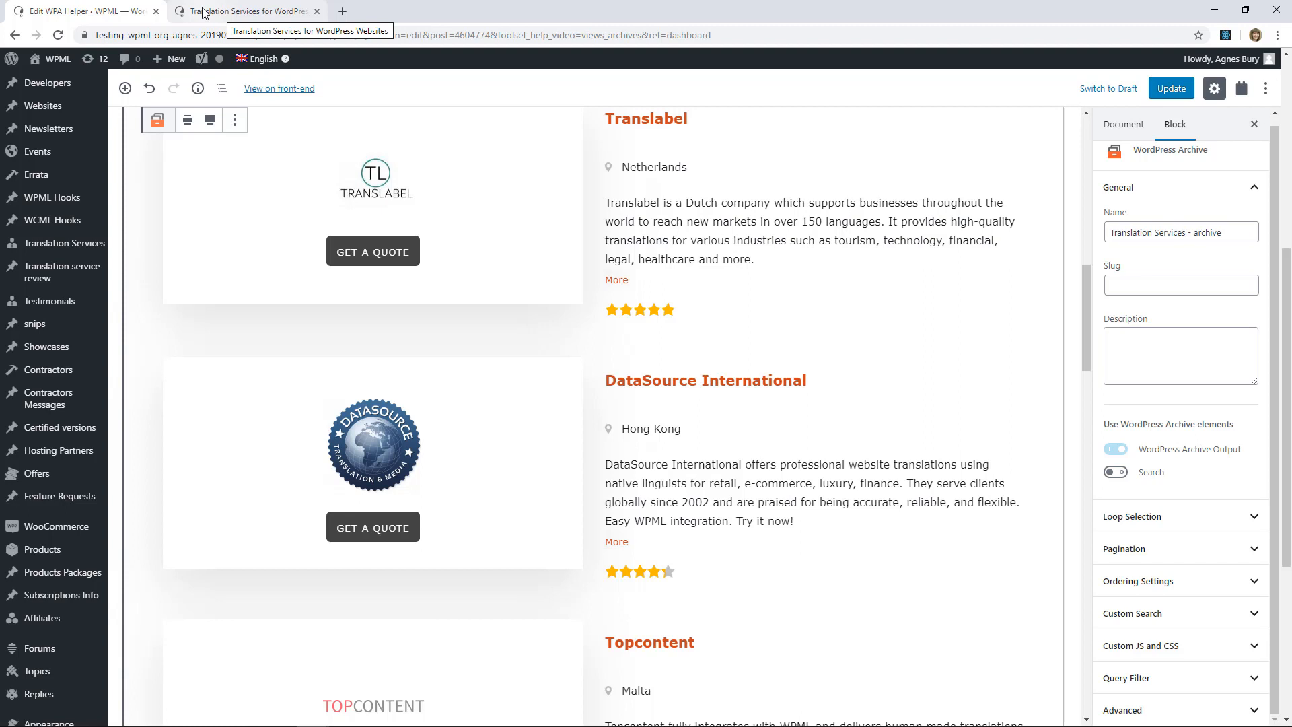
{"action": "left_click_drag", "start_coordinate": [1084, 359], "coordinate": [1068, 674]}
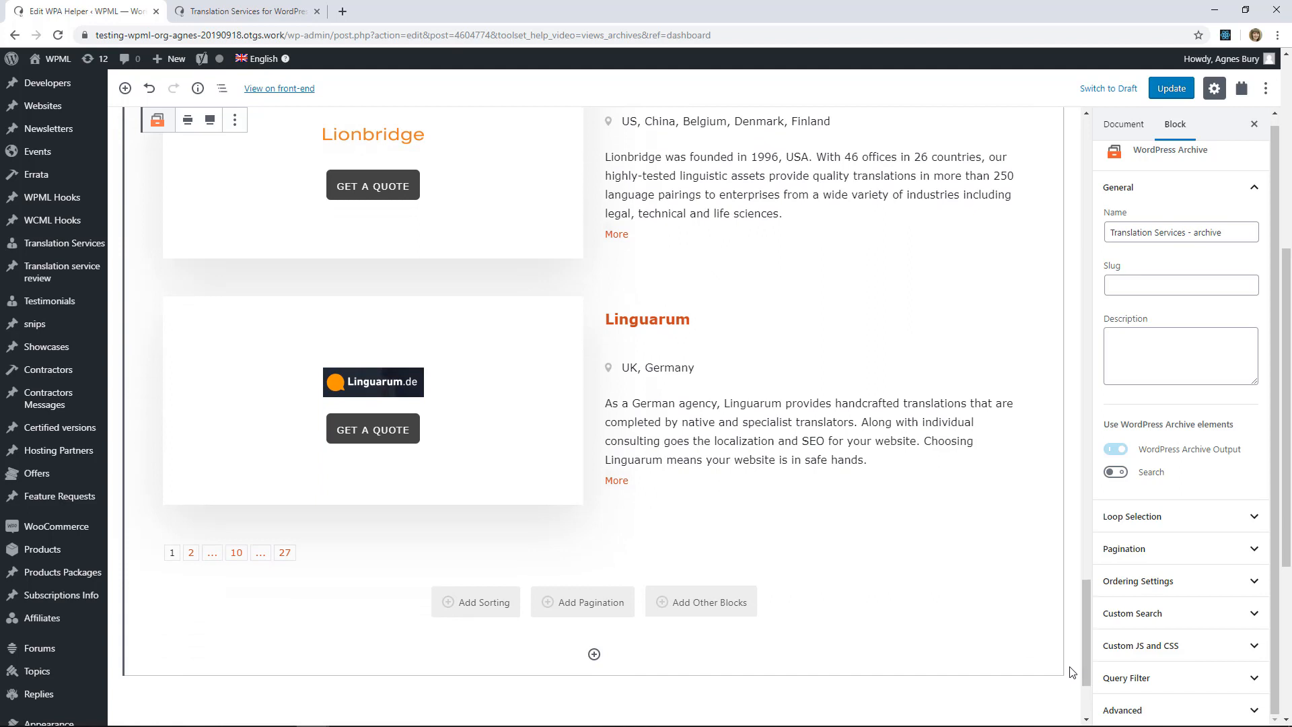
{"action": "left_click", "coordinate": [324, 562]}
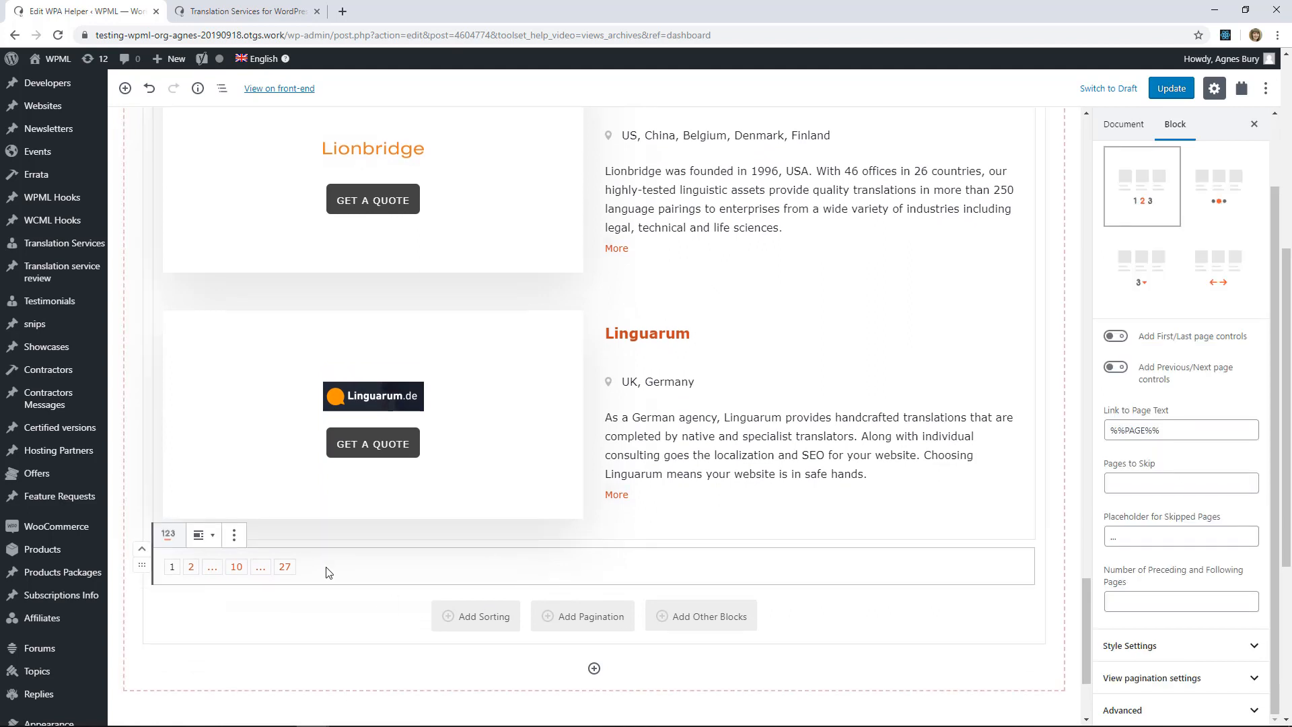
{"action": "left_click", "coordinate": [203, 535]}
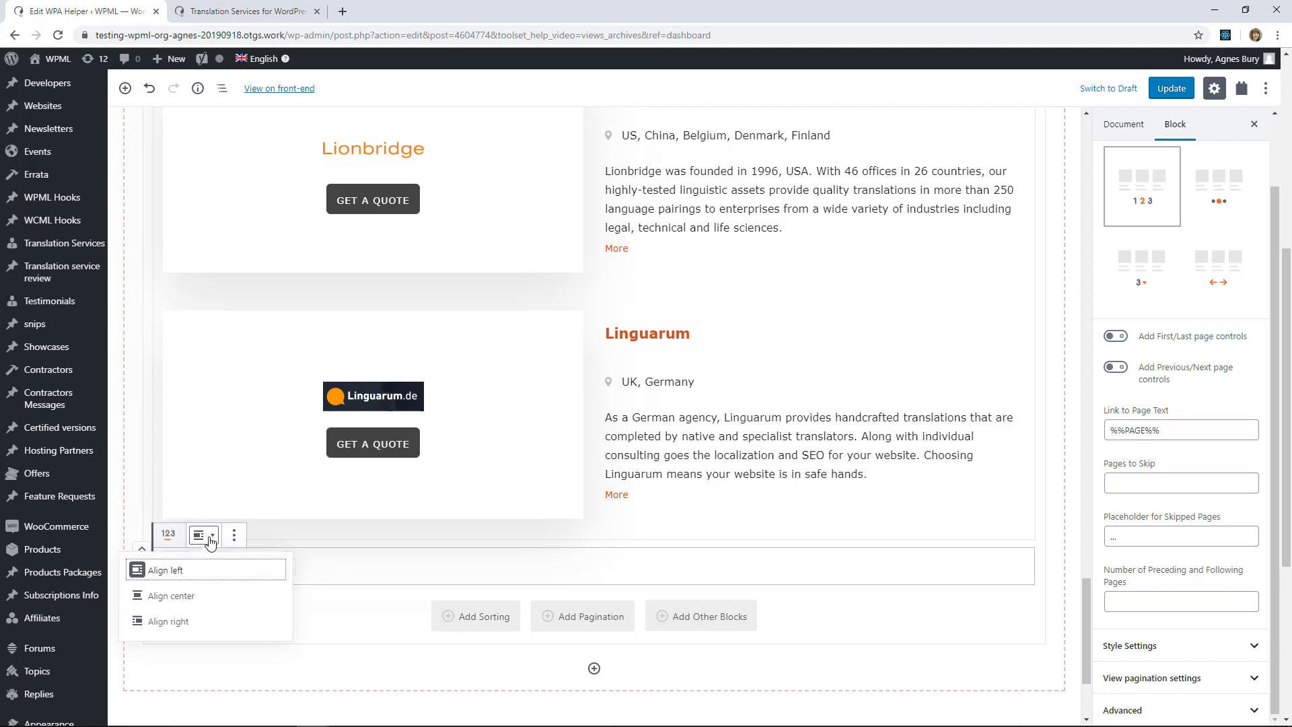
{"action": "left_click", "coordinate": [186, 605]}
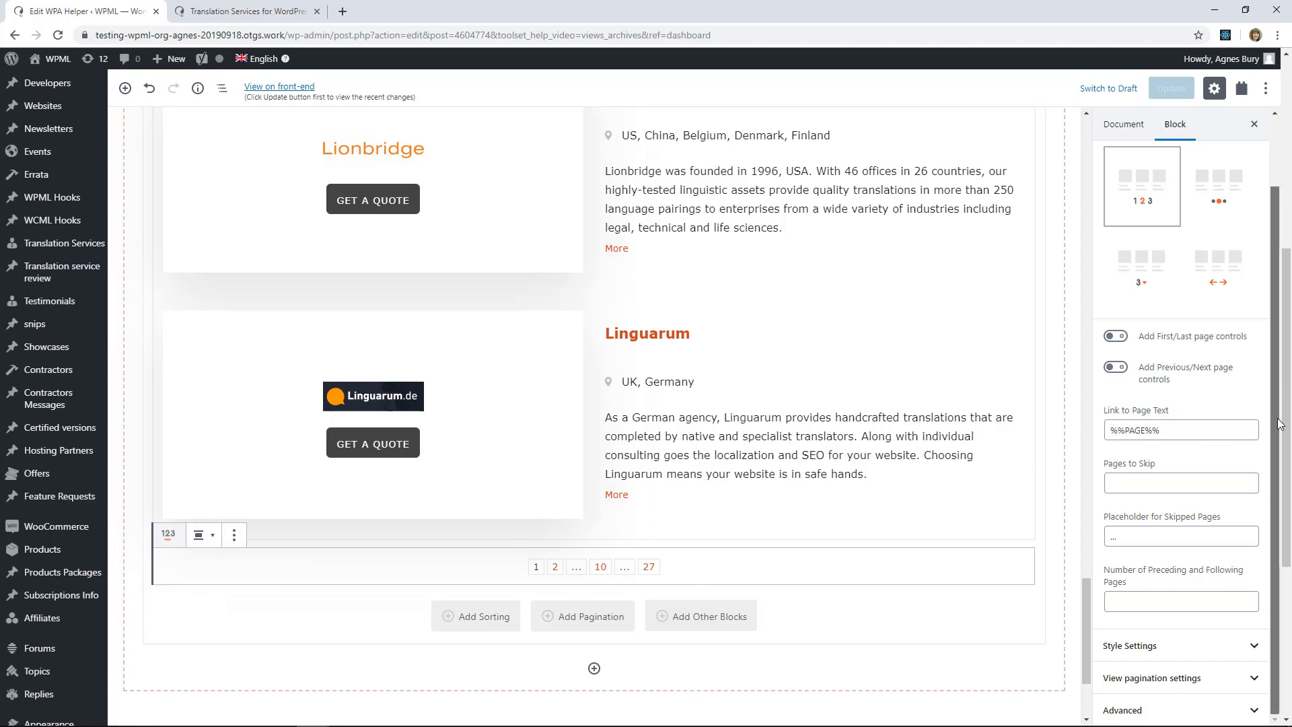
Style the pagination's page links with dark gray normal text, and white text on a dark blue background for hover
{"action": "left_click", "coordinate": [1239, 647]}
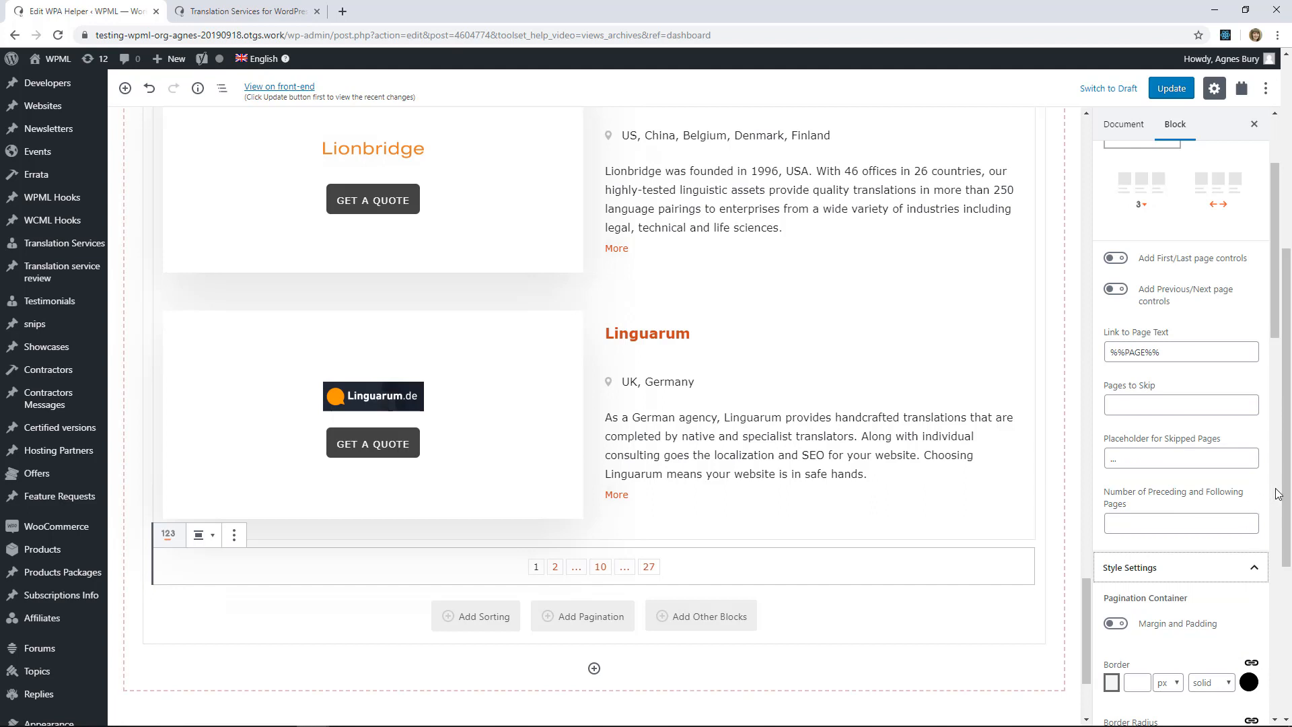
{"action": "left_click_drag", "start_coordinate": [1269, 292], "coordinate": [1286, 486]}
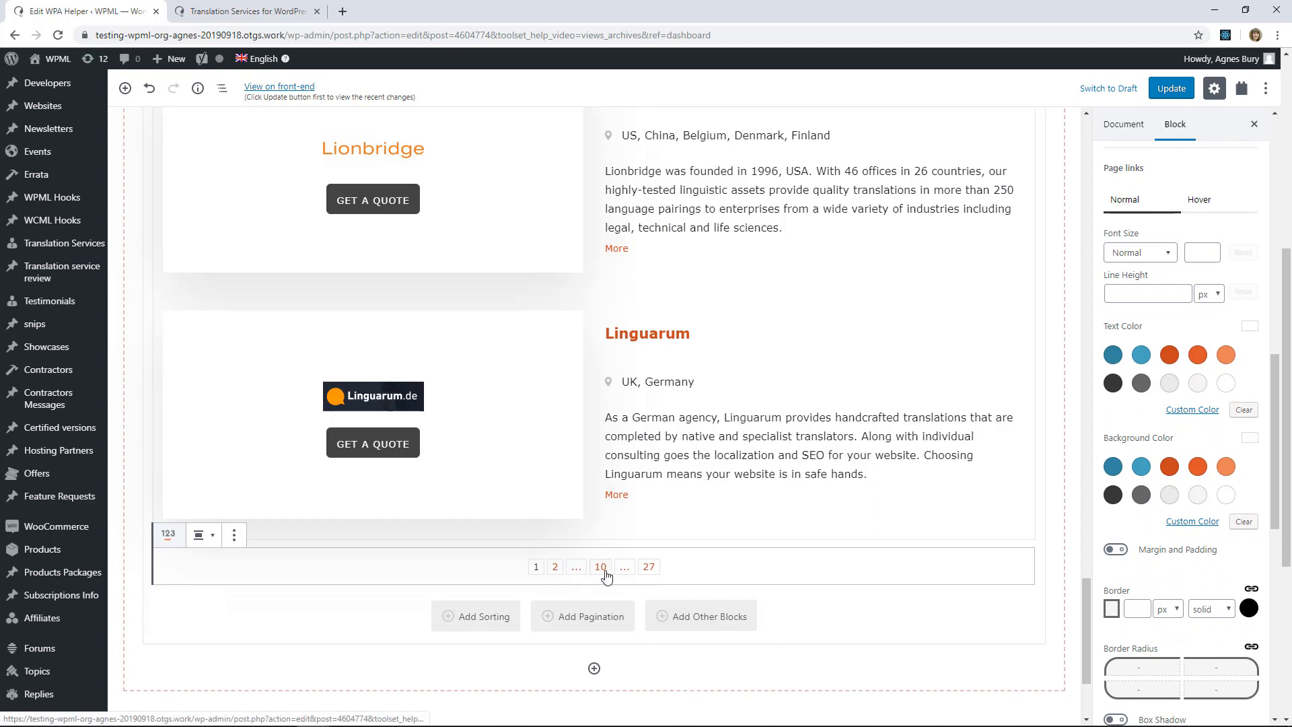
{"action": "left_click", "coordinate": [1113, 384]}
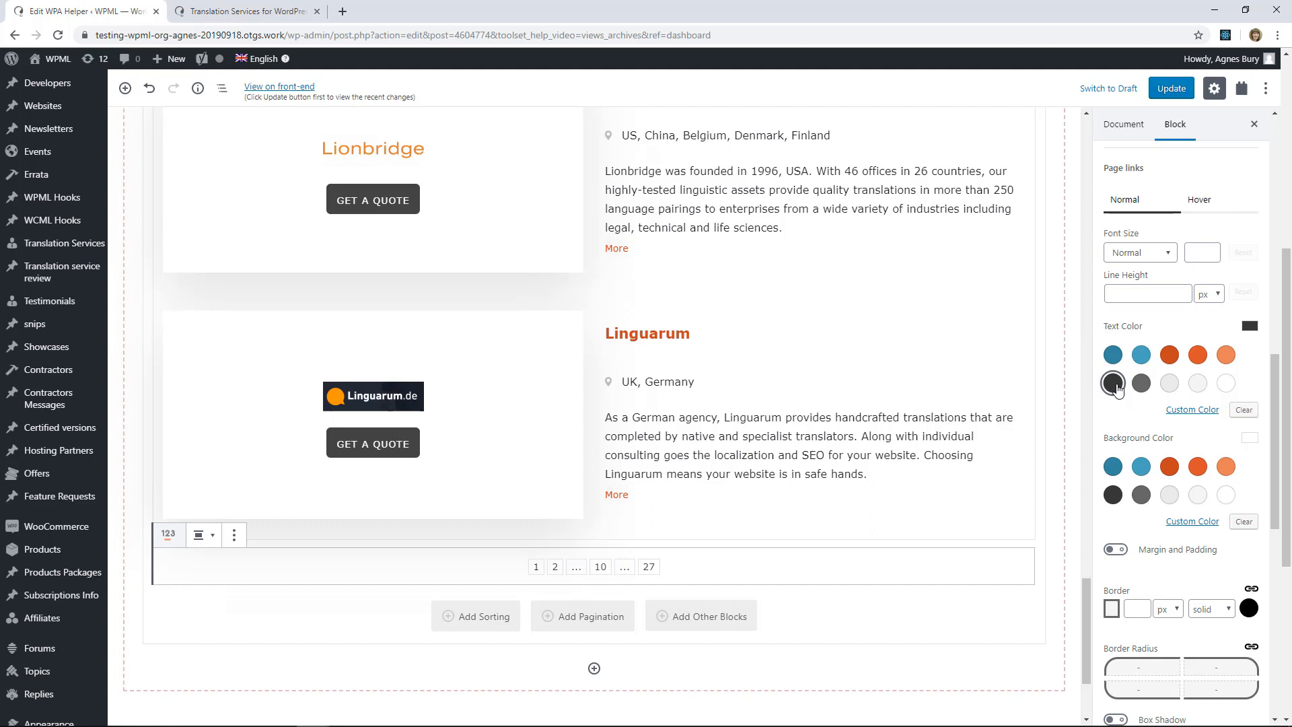
{"action": "left_click", "coordinate": [1202, 202]}
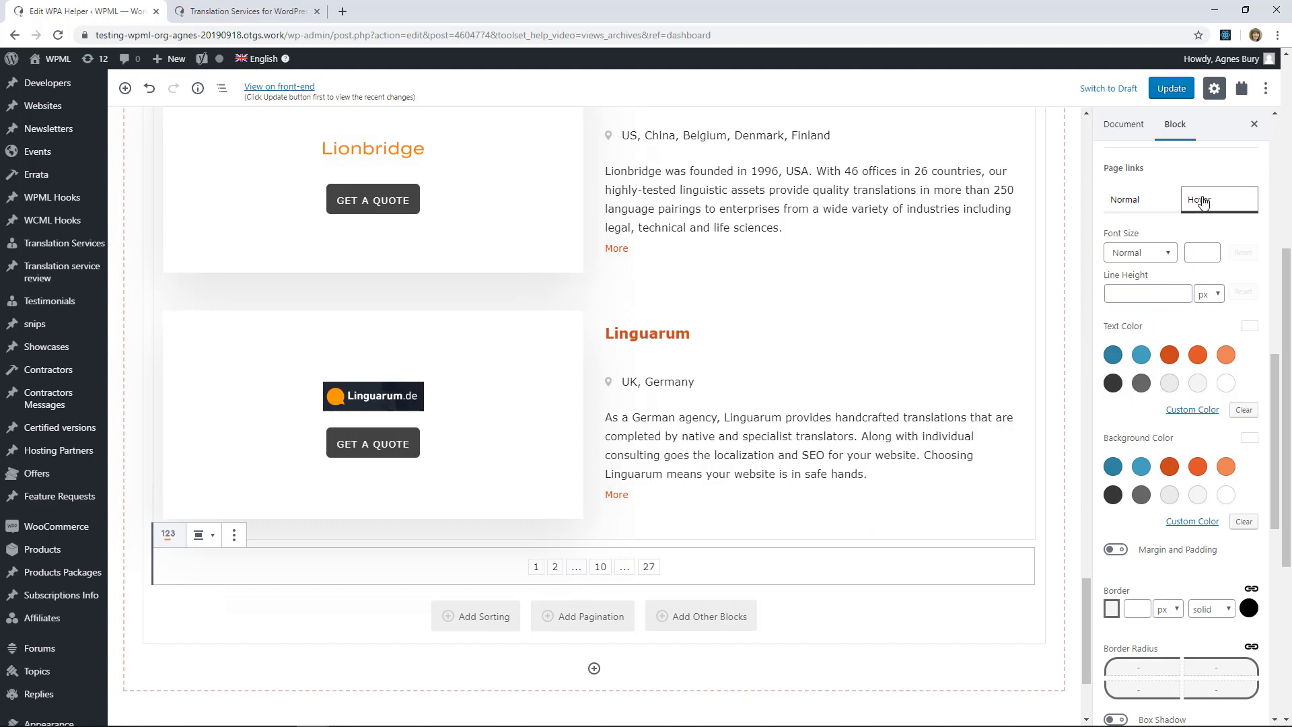
{"action": "left_click", "coordinate": [1111, 467]}
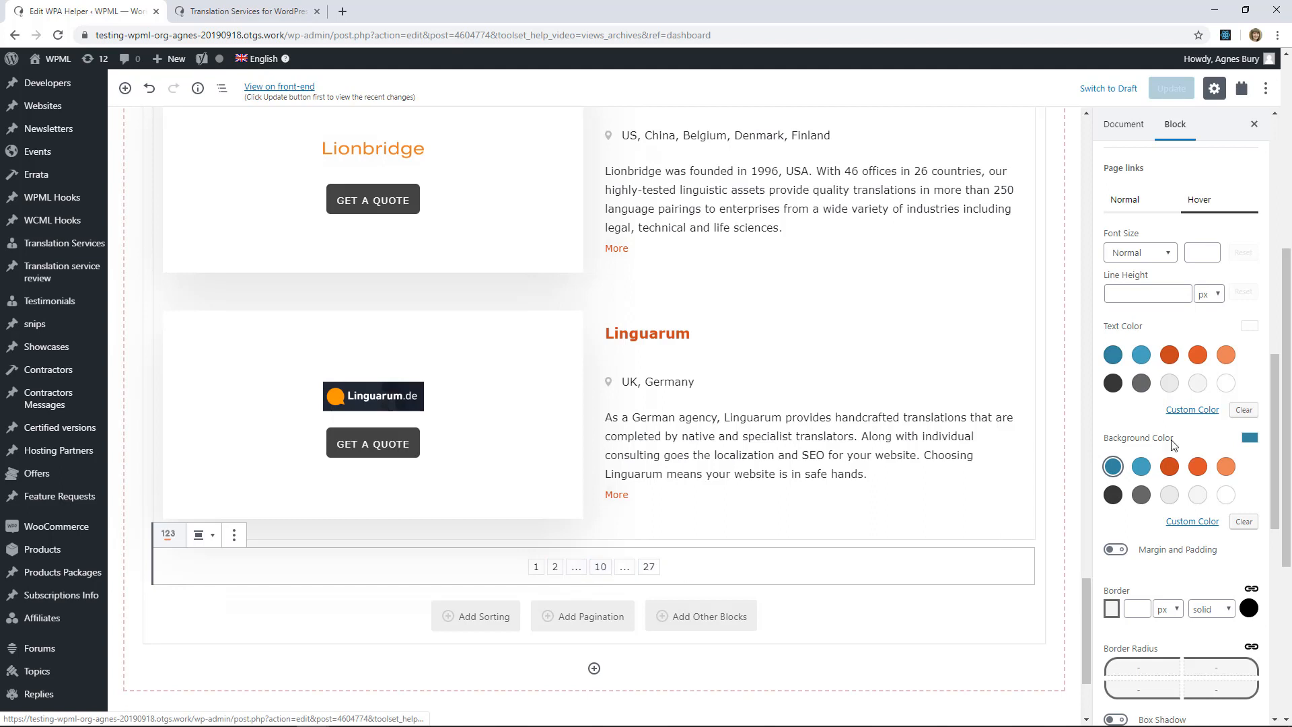
{"action": "left_click", "coordinate": [1225, 384]}
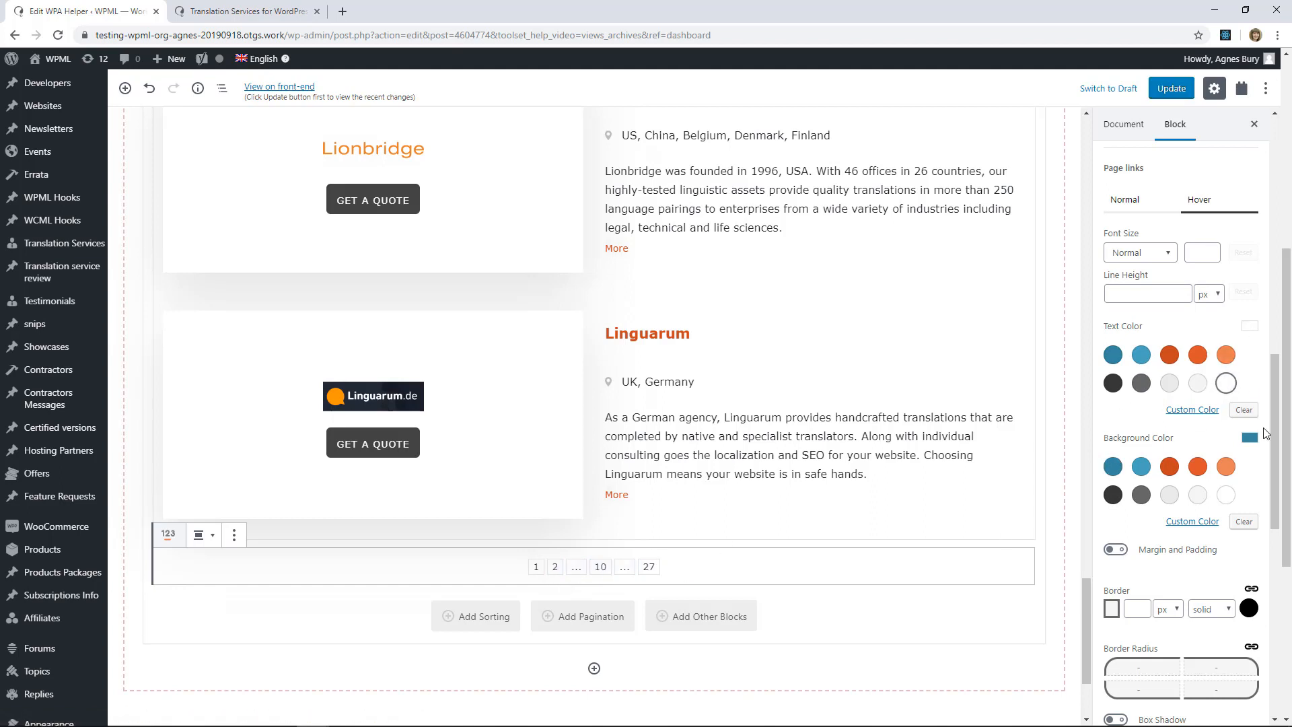
Give the pagination's current page number a dark blue background and white text, and update the archive
{"action": "left_click_drag", "start_coordinate": [1272, 439], "coordinate": [1277, 614]}
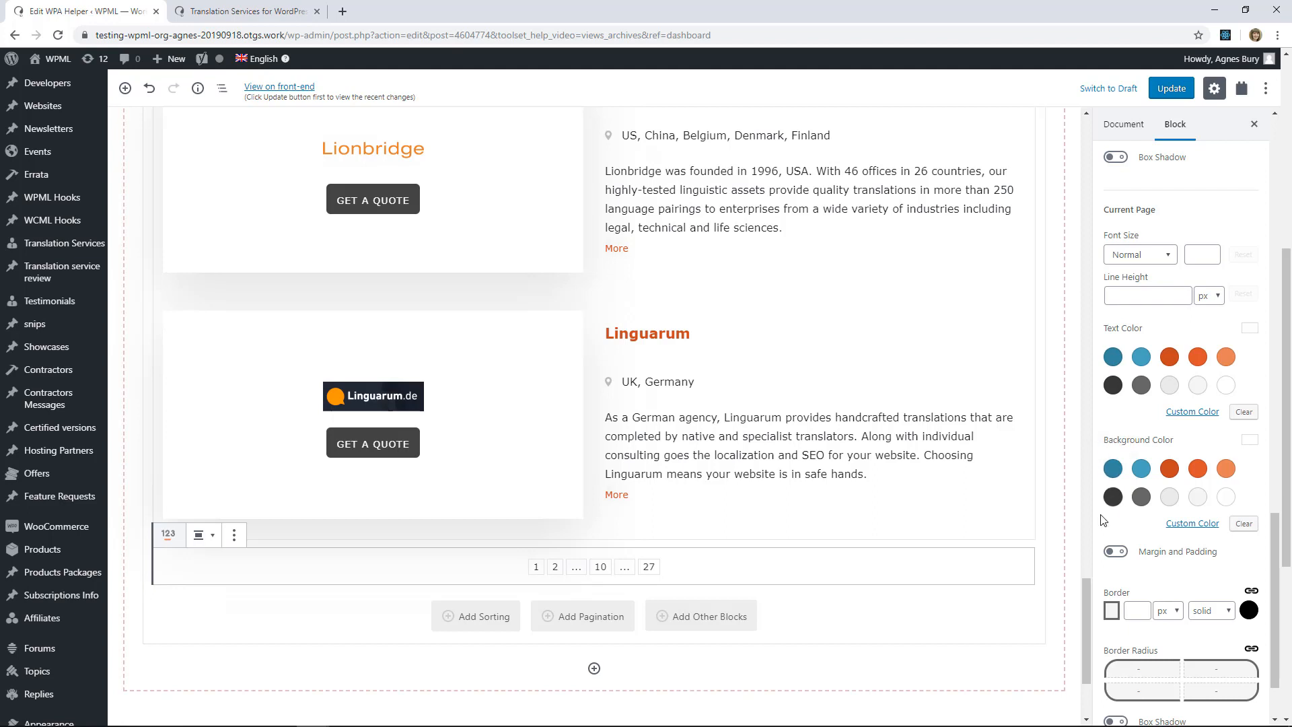
{"action": "left_click", "coordinate": [1114, 470]}
{"action": "left_click", "coordinate": [1225, 385]}
{"action": "left_click", "coordinate": [1171, 91]}
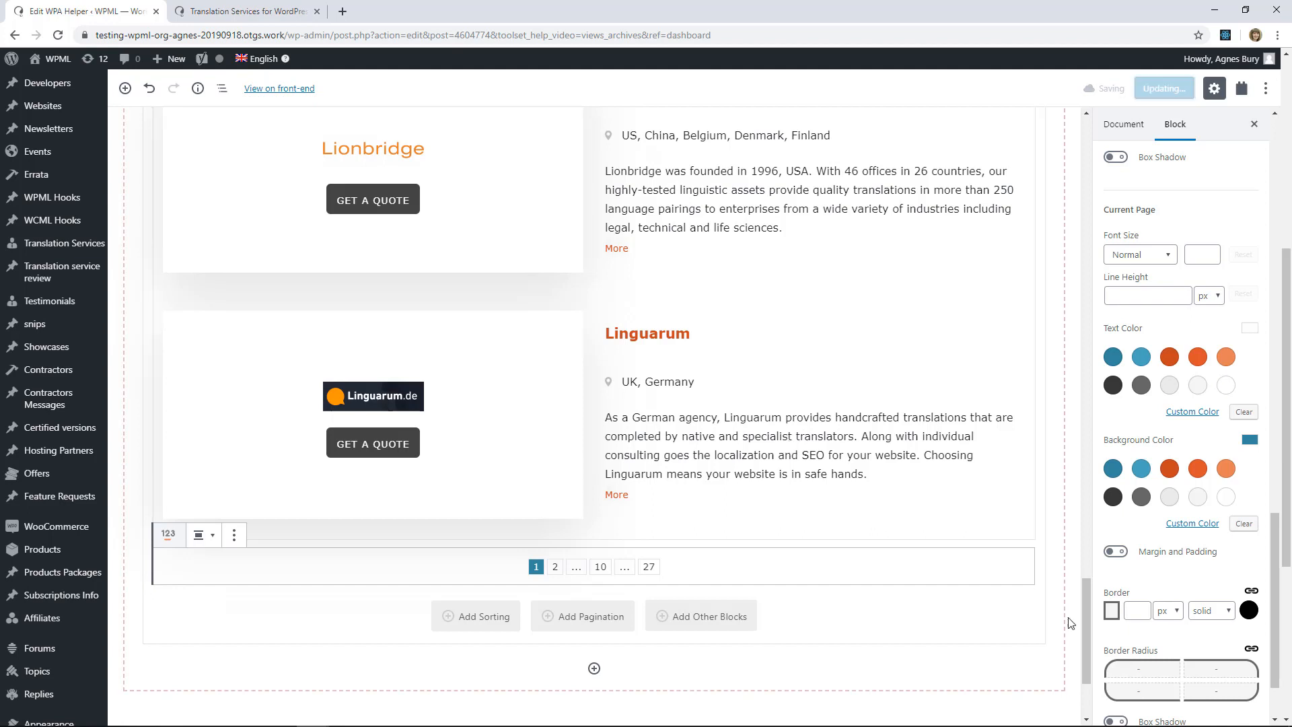
Reload the front-end Translation Services page and examine the pagination below the last service
{"action": "left_click", "coordinate": [240, 12]}
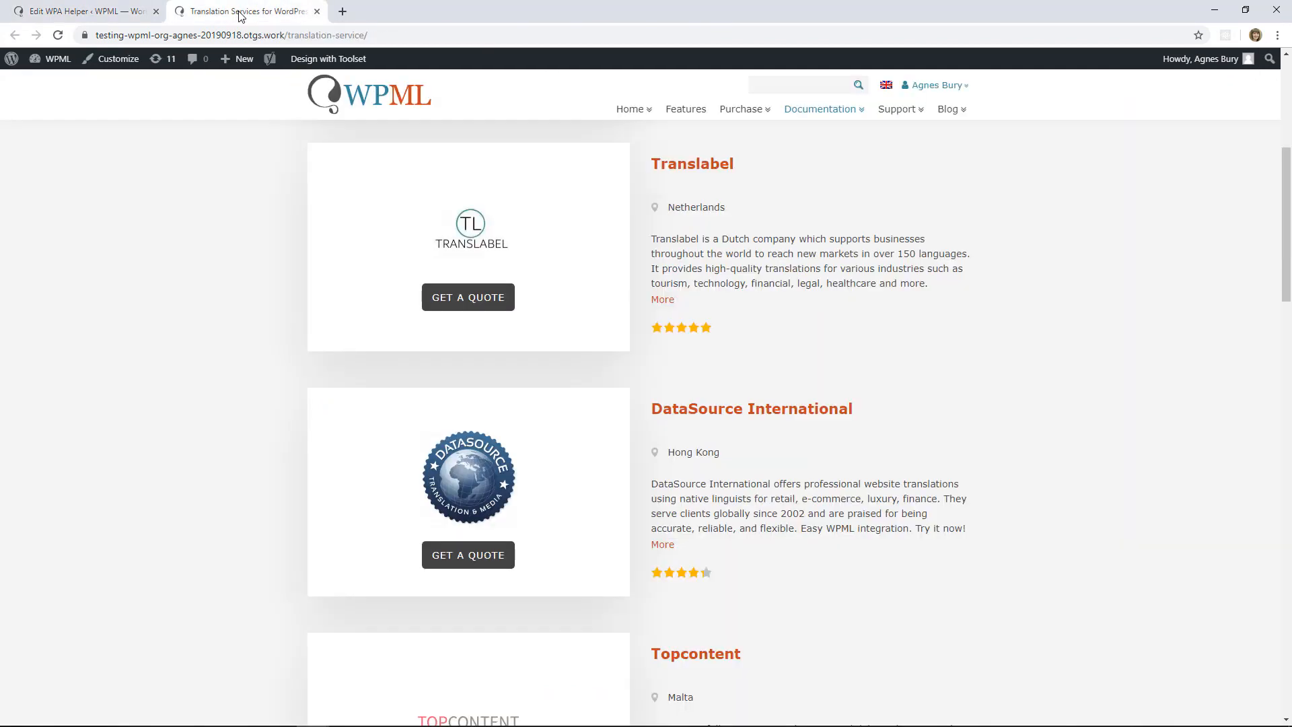
{"action": "left_click", "coordinate": [58, 35]}
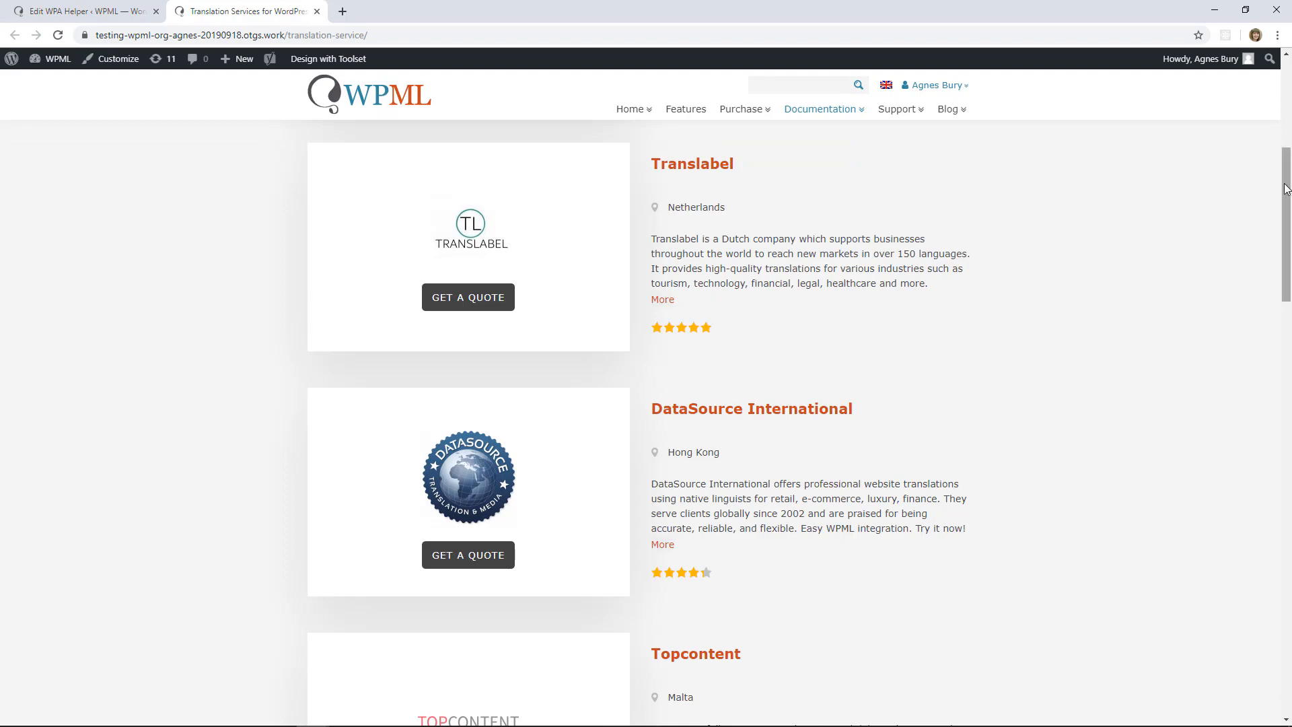
{"action": "left_click_drag", "start_coordinate": [1286, 189], "coordinate": [1286, 608]}
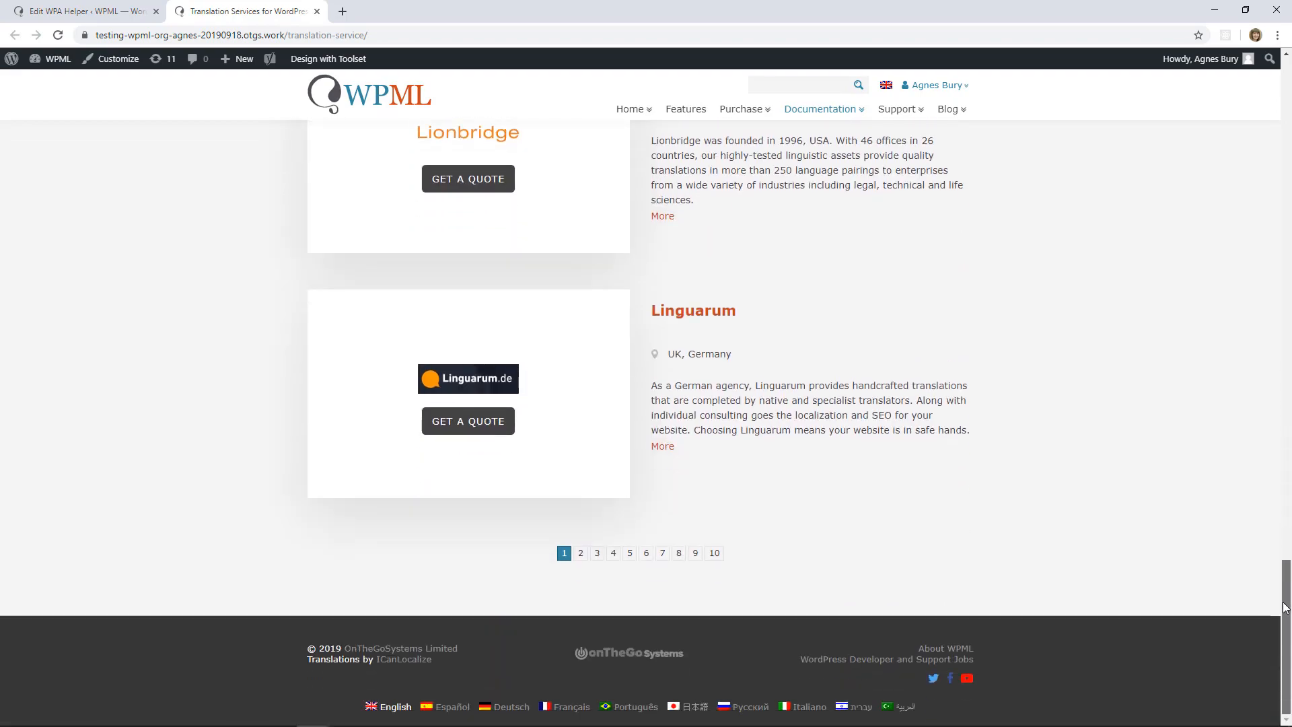